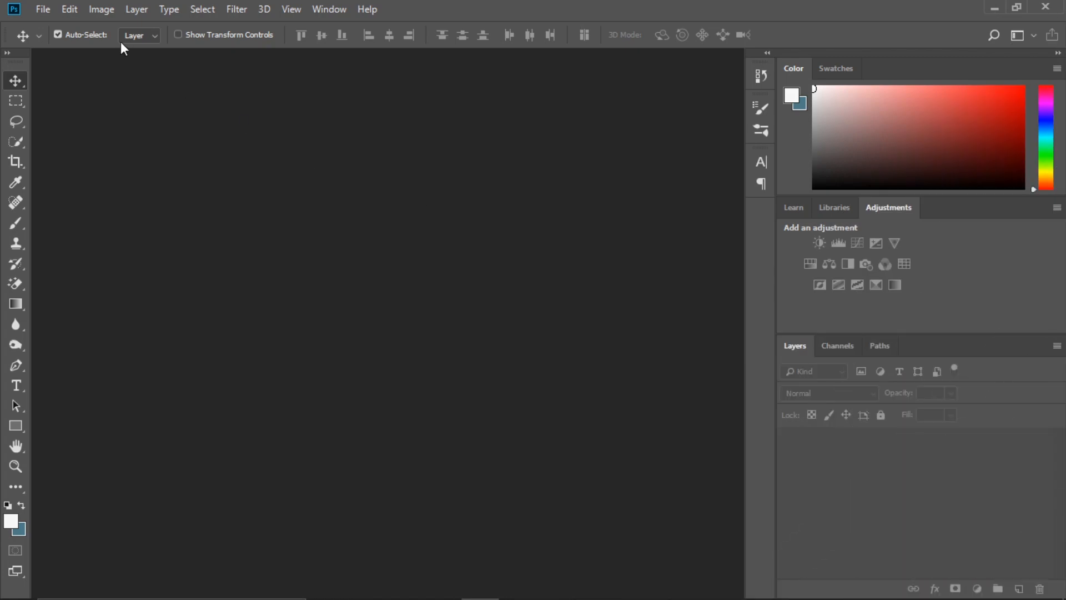
Open all the stock images from the Manipulation folder on the Desktop.
click(46, 7)
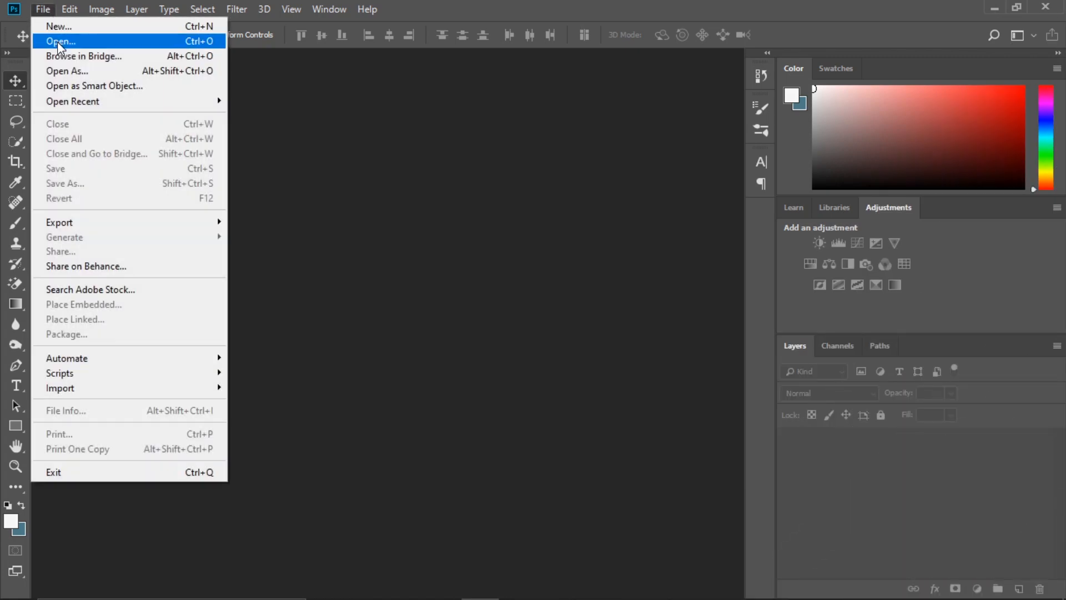
click(57, 42)
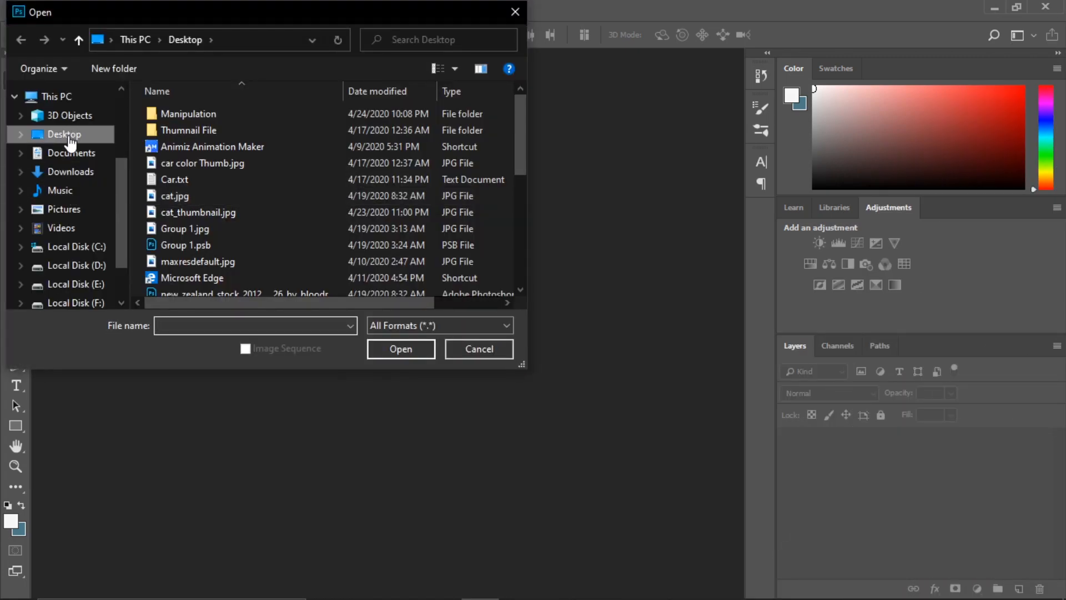
double_click(184, 116)
key(ctrl+a)
click(396, 353)
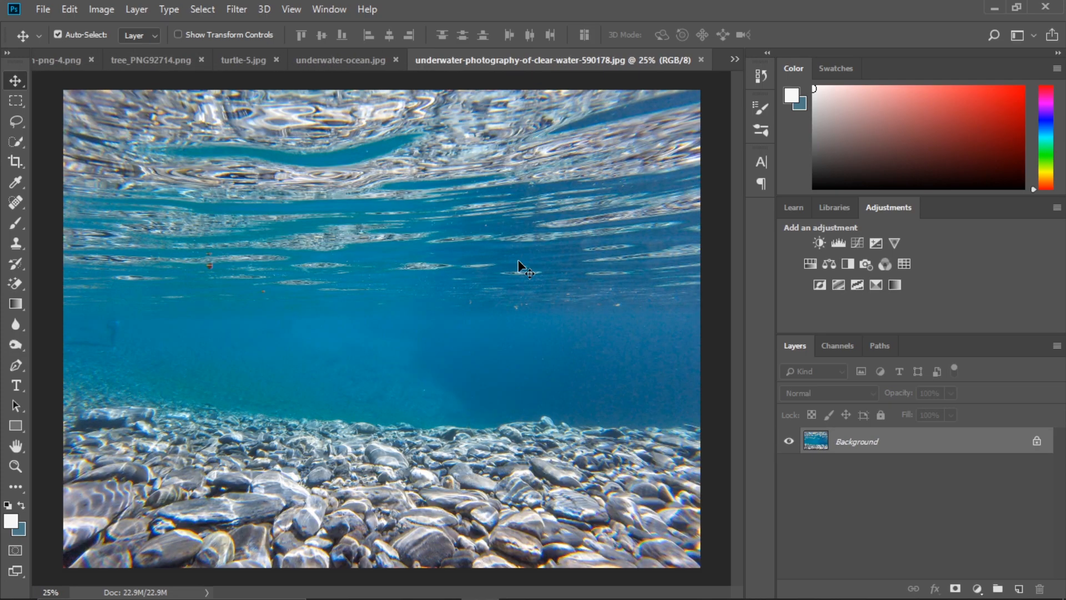
Create a new 1280 x 720 px document at 30 pixels/inch in RGB Color with a white background.
click(15, 100)
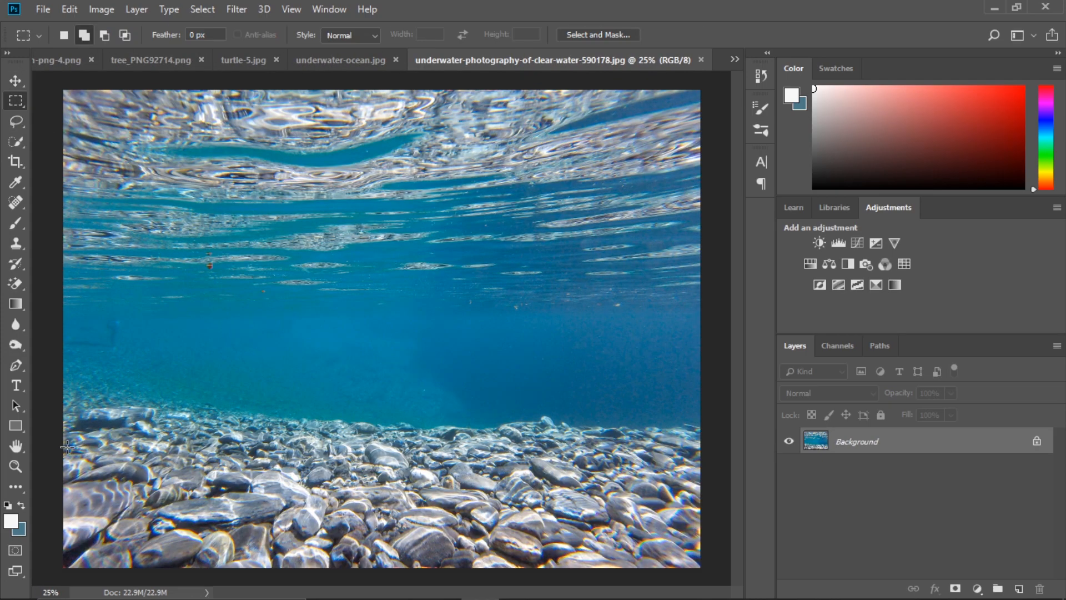
click(44, 8)
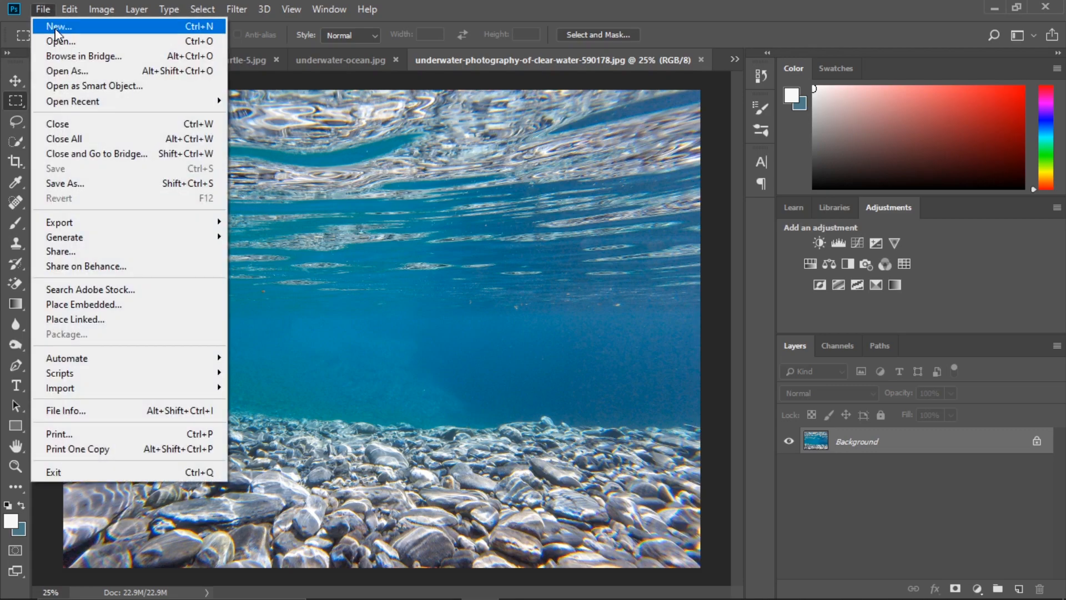
click(55, 29)
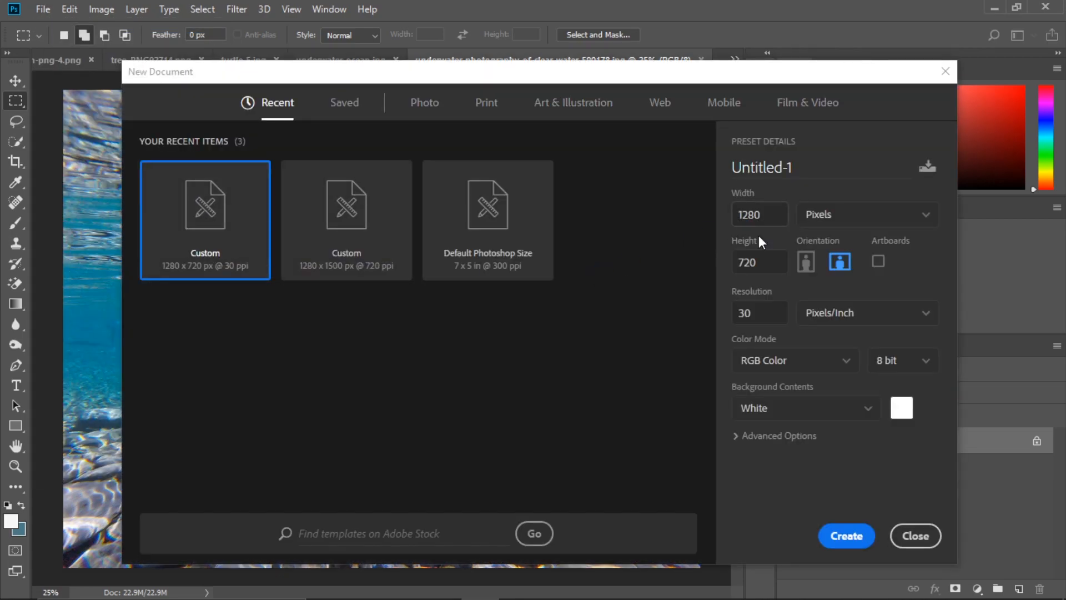
click(854, 536)
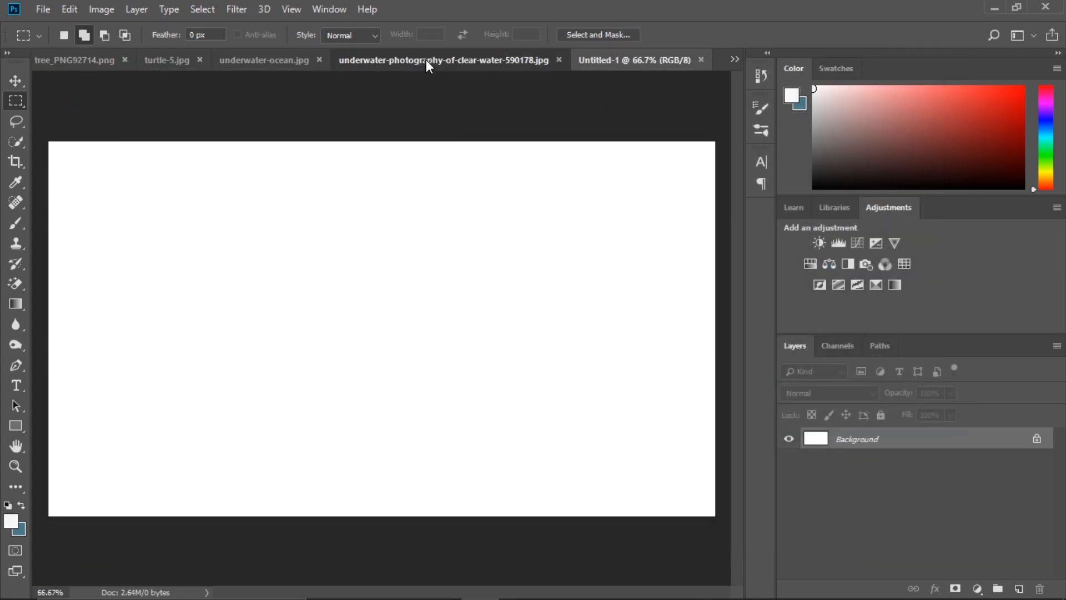
Copy the rocky seabed from underwater-photography-of-clear-water-590178.jpg to its own layer with a rectangular selection and bring it into Untitled-1.
click(426, 58)
drag(61, 442, 699, 569)
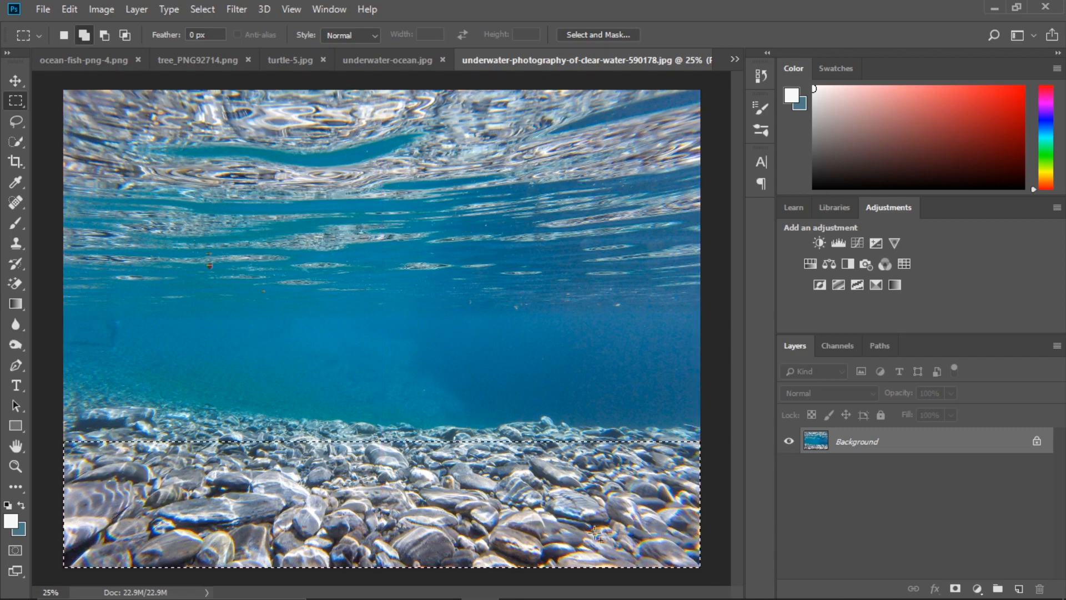
key(ctrl+j)
key(v)
drag(294, 502, 262, 356)
Transform the rocks layer to span the canvas width along the bottom edge, squashed to about 29% height.
key(ctrl+t)
key(Return)
key(ctrl+t)
drag(630, 272, 268, 345)
drag(343, 479, 270, 462)
drag(214, 441, 567, 361)
drag(273, 516, 274, 409)
drag(314, 290, 441, 397)
drag(49, 437, 157, 437)
drag(218, 461, 104, 461)
drag(636, 437, 716, 437)
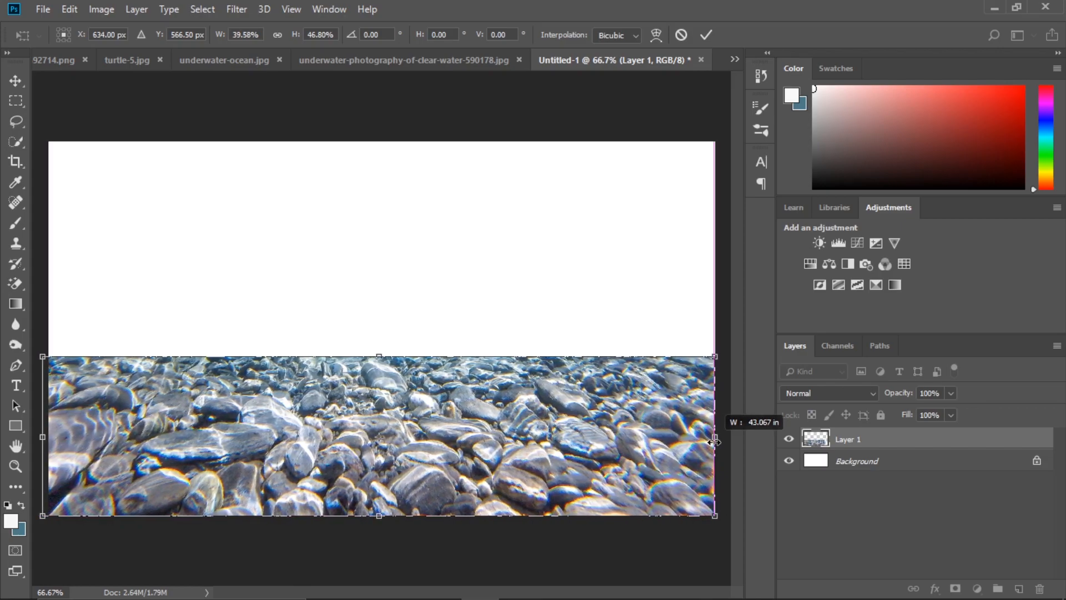
drag(380, 357, 380, 409)
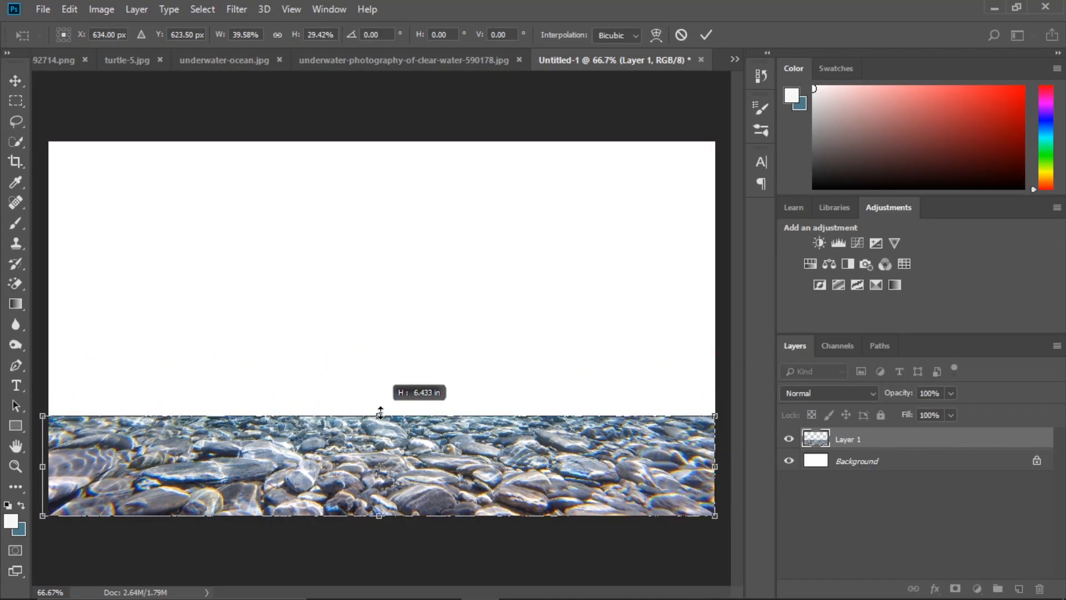
key(Return)
In underwater-ocean.jpg, select the band of water from the waterline downward and copy it to a new layer.
click(443, 56)
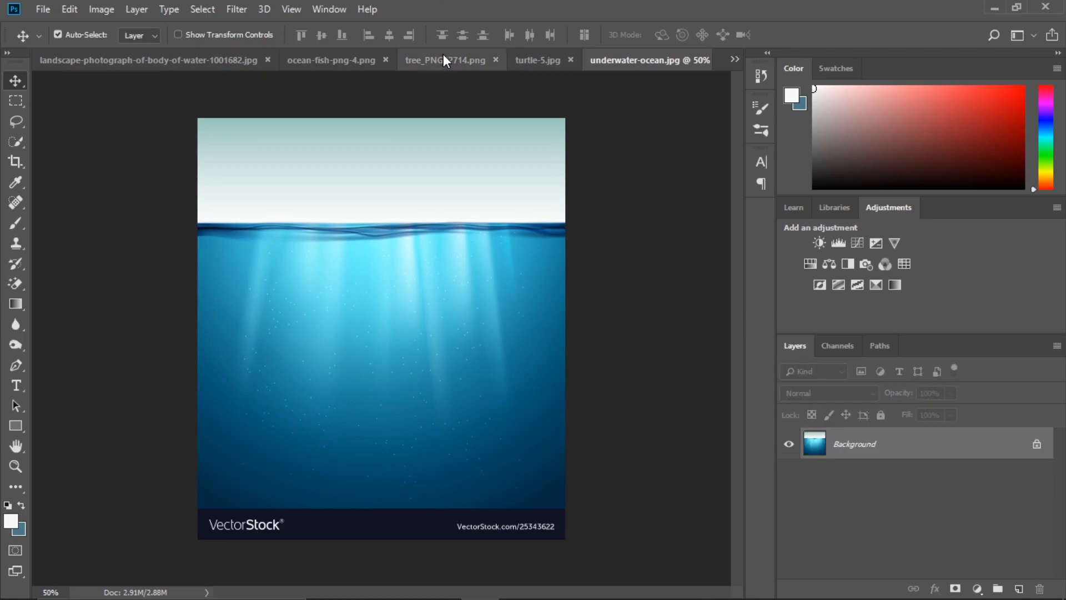
click(17, 101)
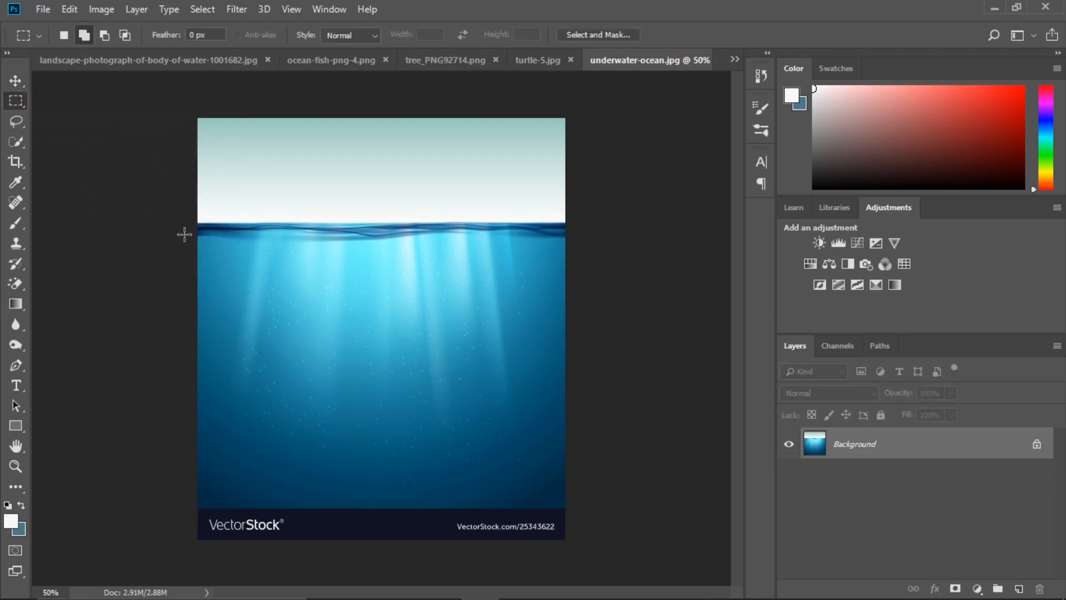
drag(195, 223, 571, 345)
key(ctrl+j)
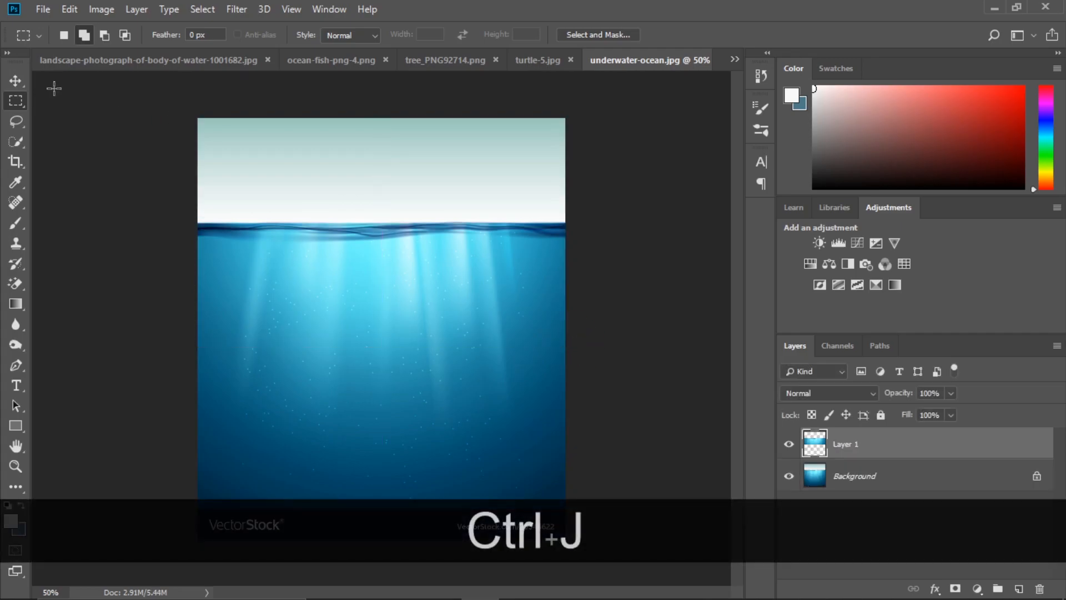
Bring the copied water layer into Untitled-1 and close underwater-ocean.jpg without saving.
key(v)
drag(334, 278, 428, 178)
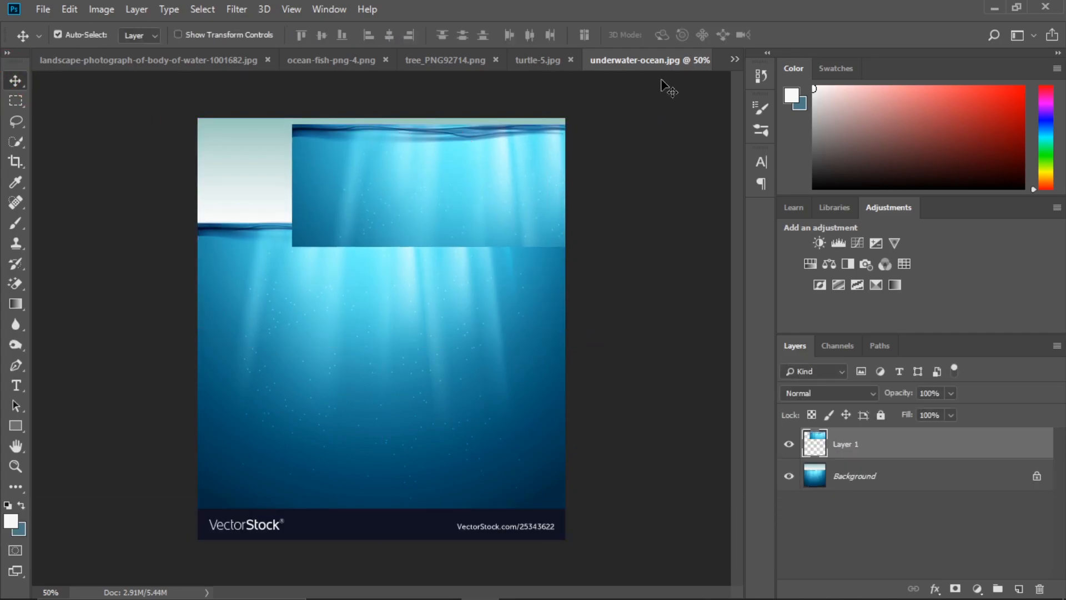
drag(653, 71, 644, 115)
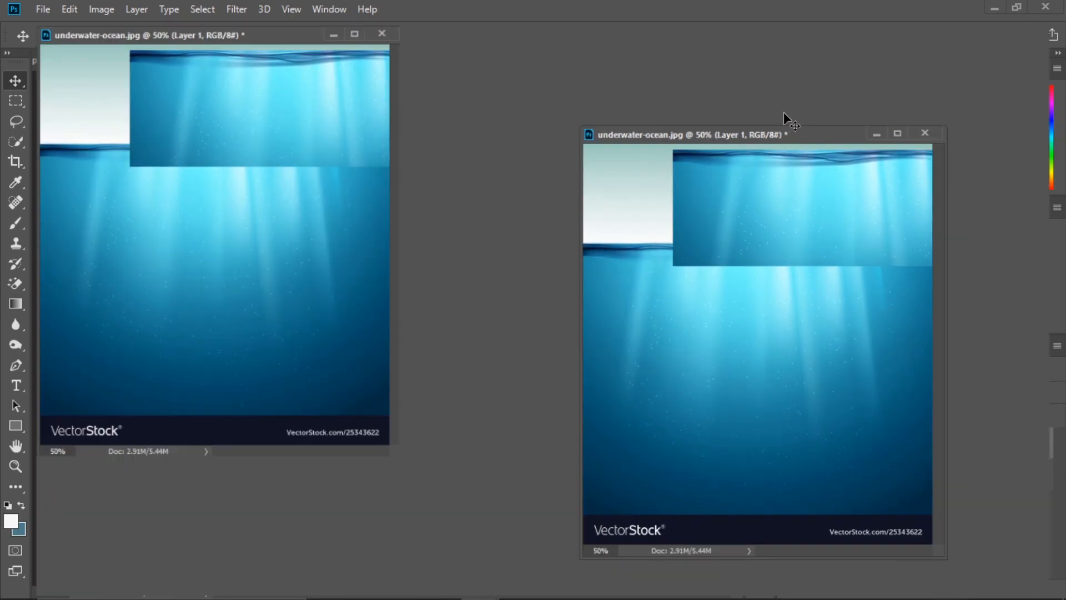
double_click(784, 112)
click(1046, 6)
click(522, 236)
Stretch the water layer over the lower part of the canvas, covering the rocks, and set its blend mode to Multiply.
drag(434, 393, 330, 356)
key(ctrl+t)
drag(540, 408, 716, 407)
drag(383, 493, 382, 515)
drag(382, 331, 382, 355)
key(Return)
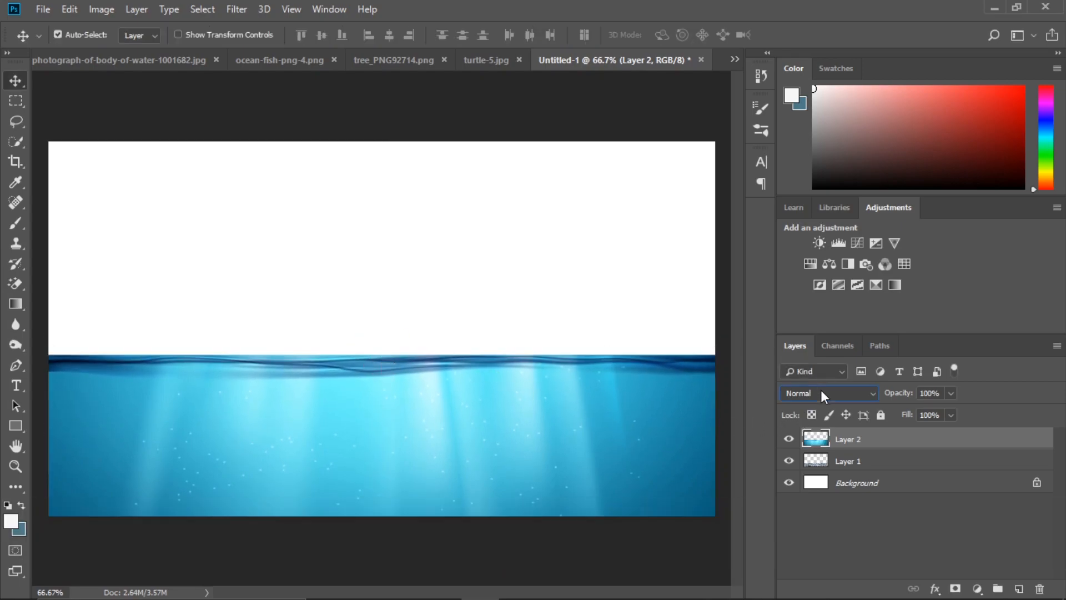
click(821, 391)
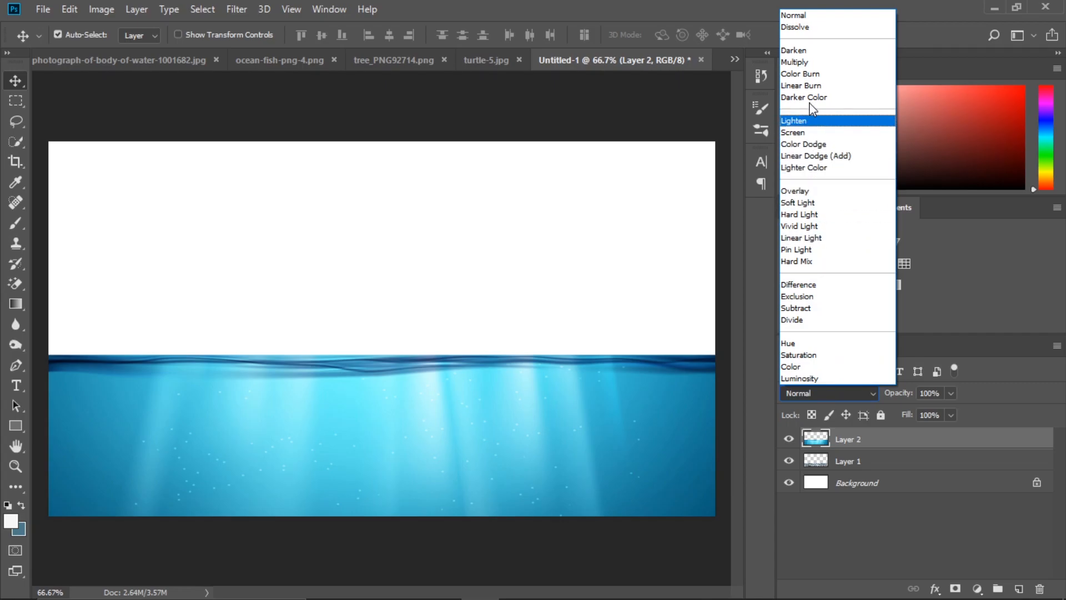
click(807, 63)
Add a layer mask to Layer 1 and brush black along the rocks' upper edge at 61%, then 100% opacity, to blend it into the water.
click(840, 462)
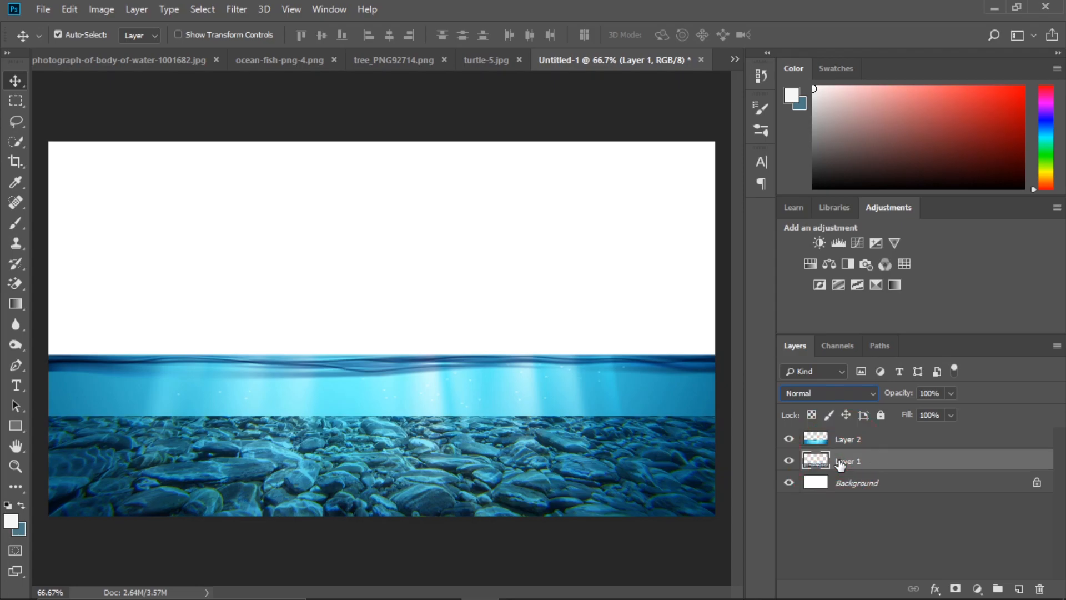
click(956, 589)
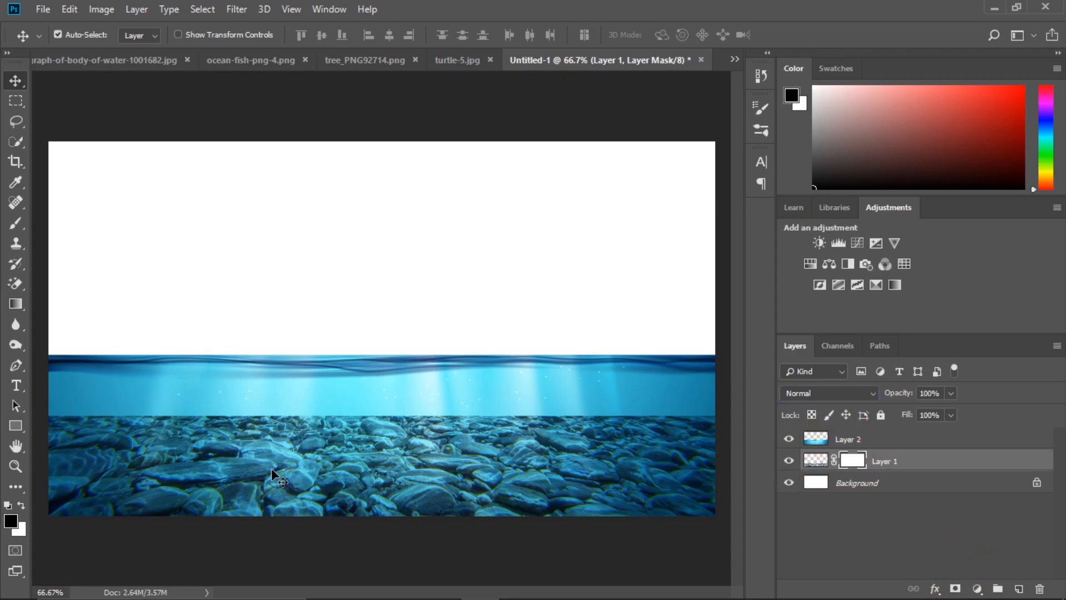
click(16, 221)
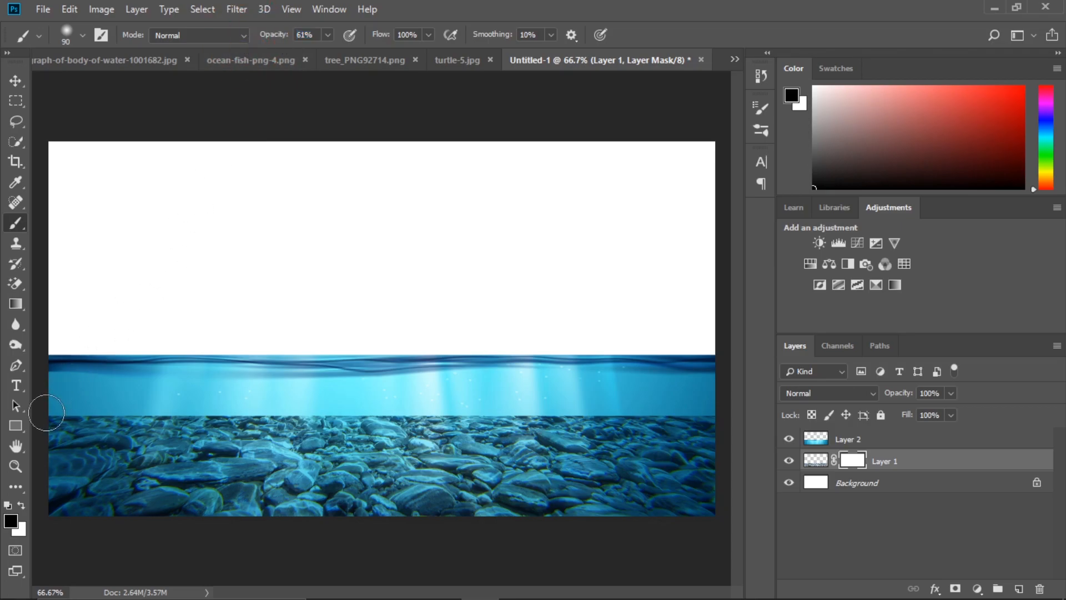
mouse_move(88, 404)
mouse_down()
mouse_move(543, 409)
mouse_move(718, 398)
mouse_up()
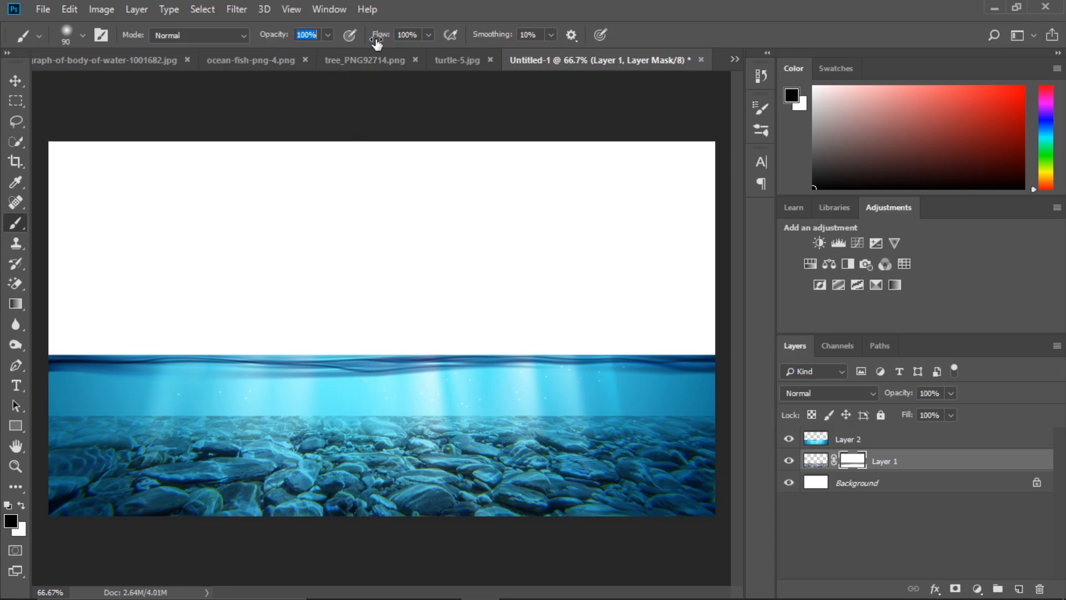
drag(216, 409, 511, 403)
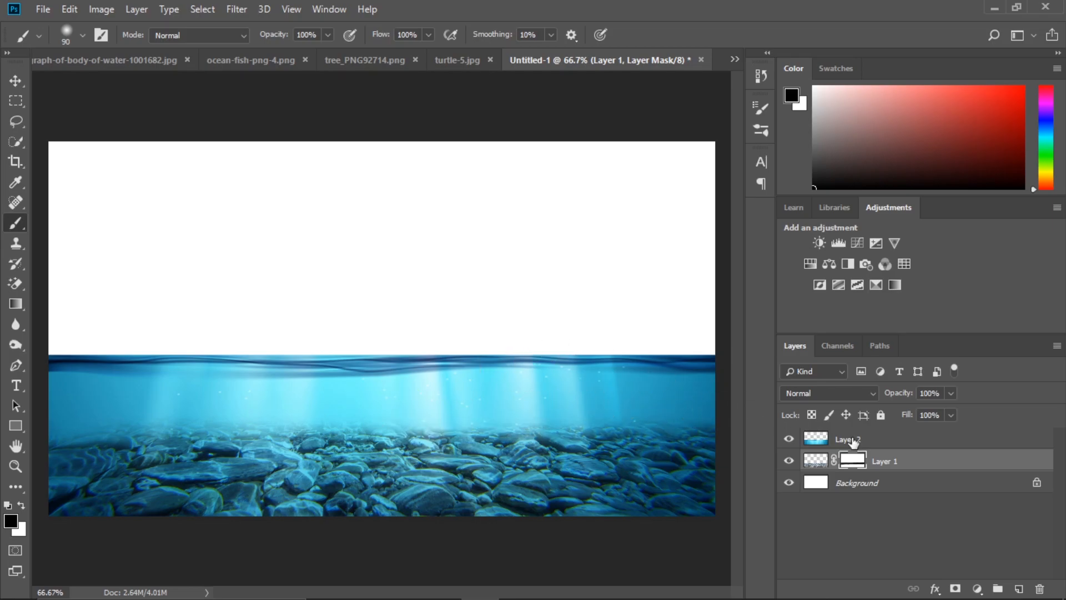
With Layer 2 active in the composite, select the lower strip of sea in landscape-photograph-of-body-of-water-1001682.jpg and copy it to a new layer.
click(878, 443)
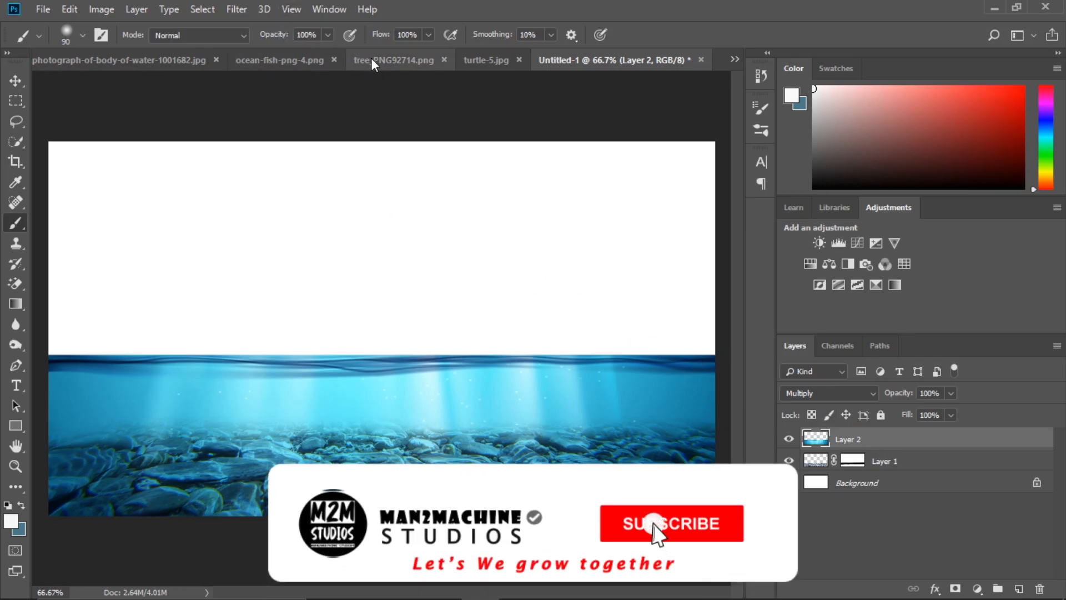
click(176, 58)
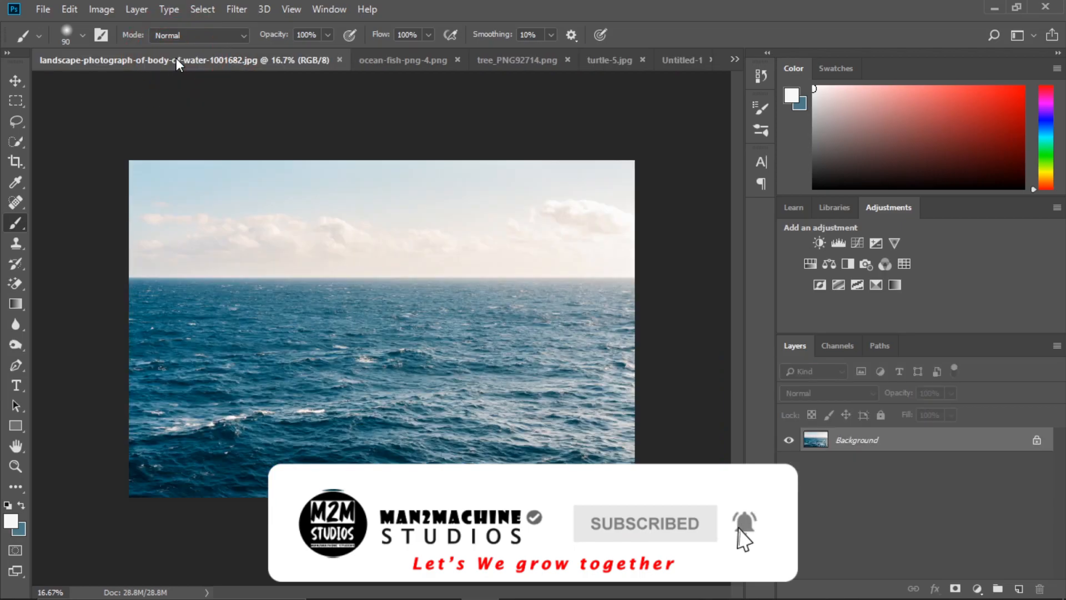
click(17, 101)
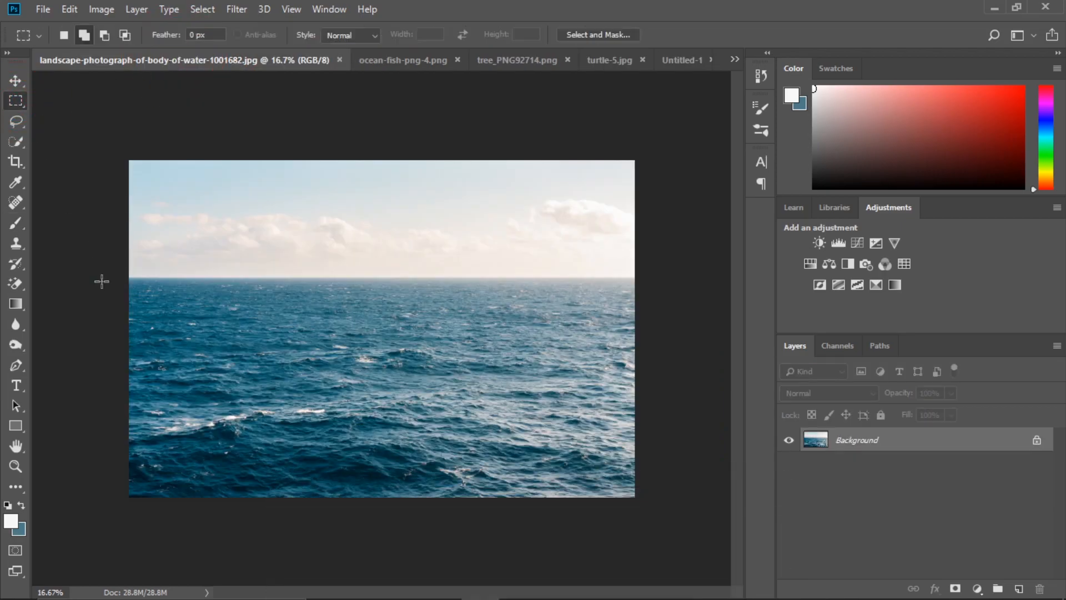
drag(132, 416, 642, 504)
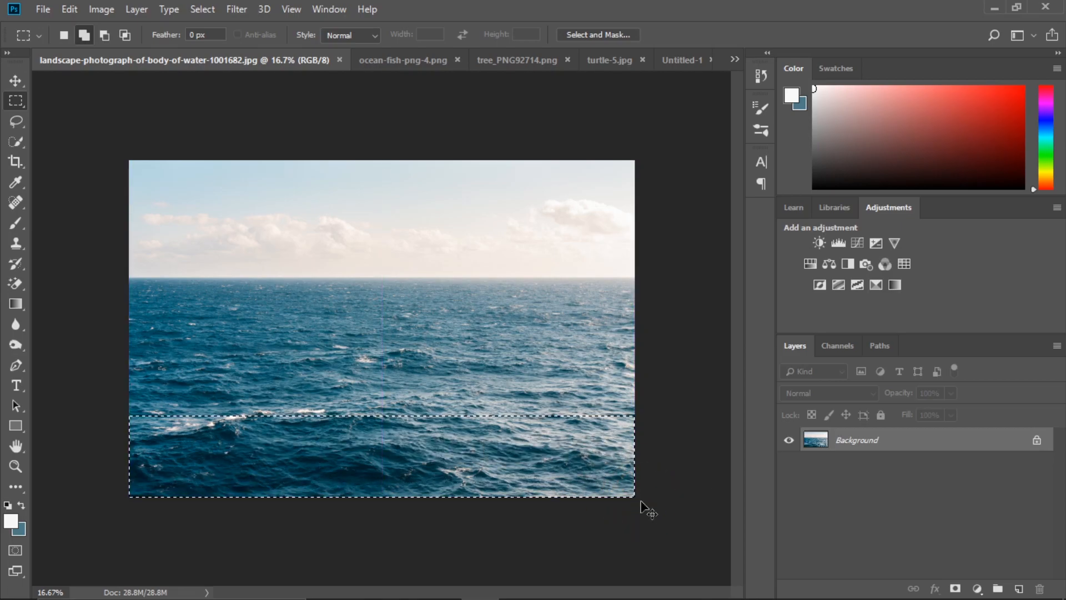
key(ctrl+j)
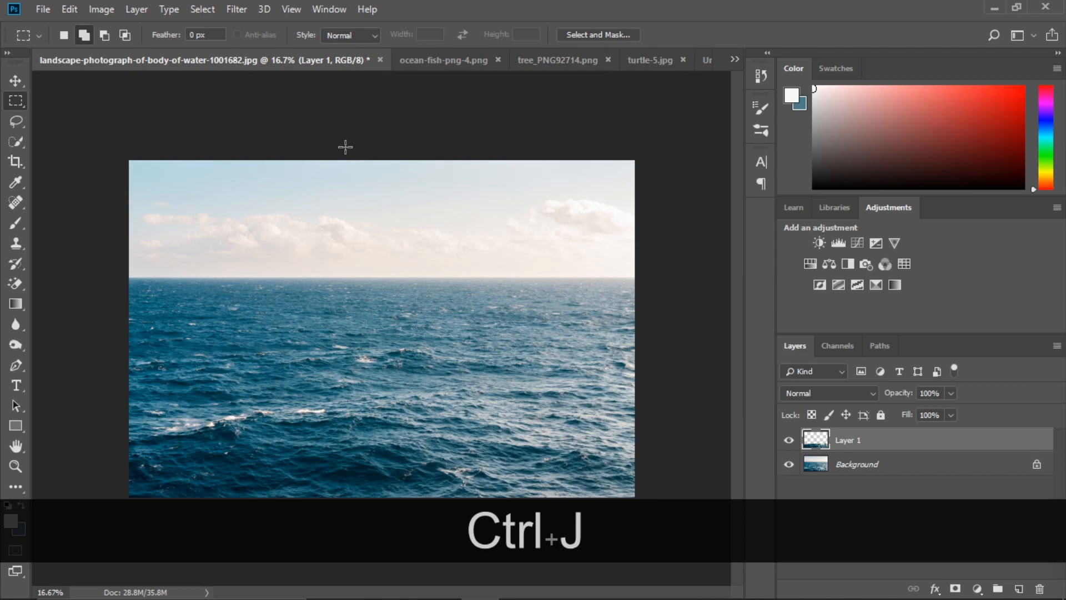
Bring the copied sea layer into Untitled-1 and close the landscape photograph without saving.
drag(294, 59, 319, 151)
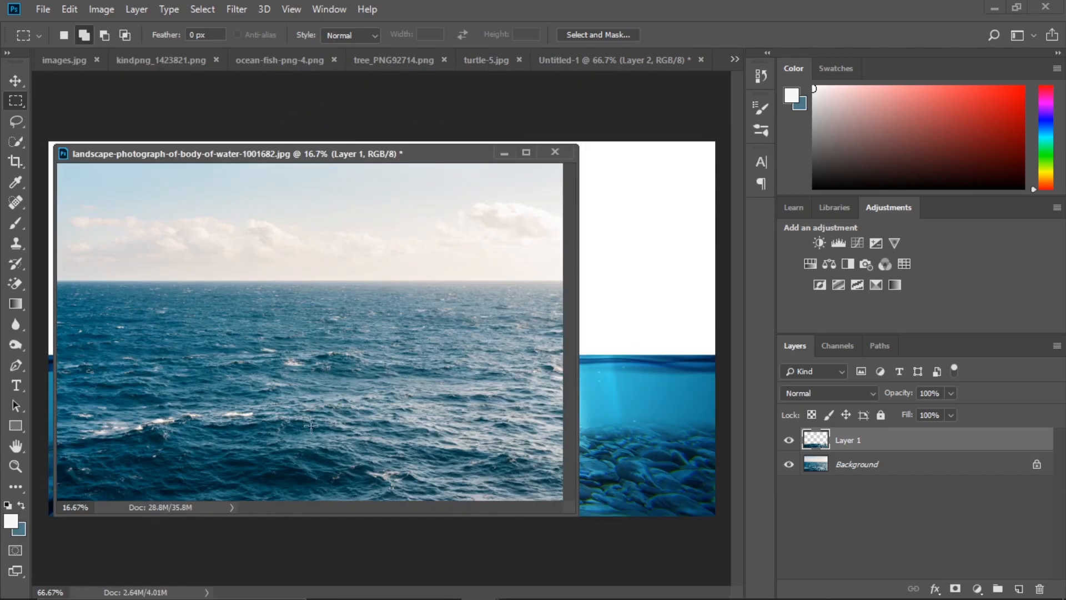
click(16, 82)
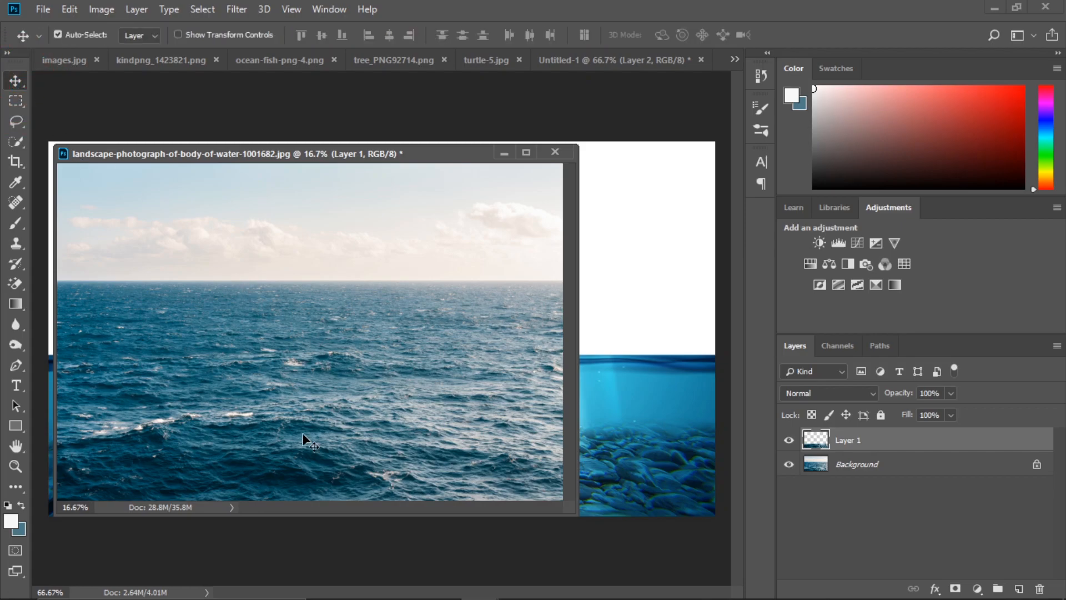
drag(307, 456, 635, 399)
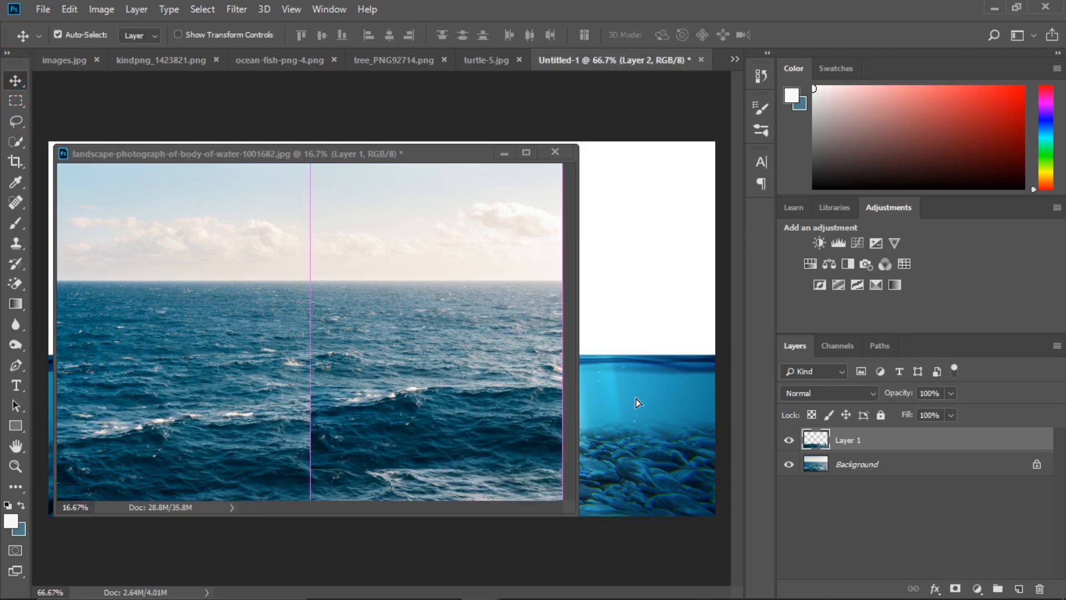
click(556, 151)
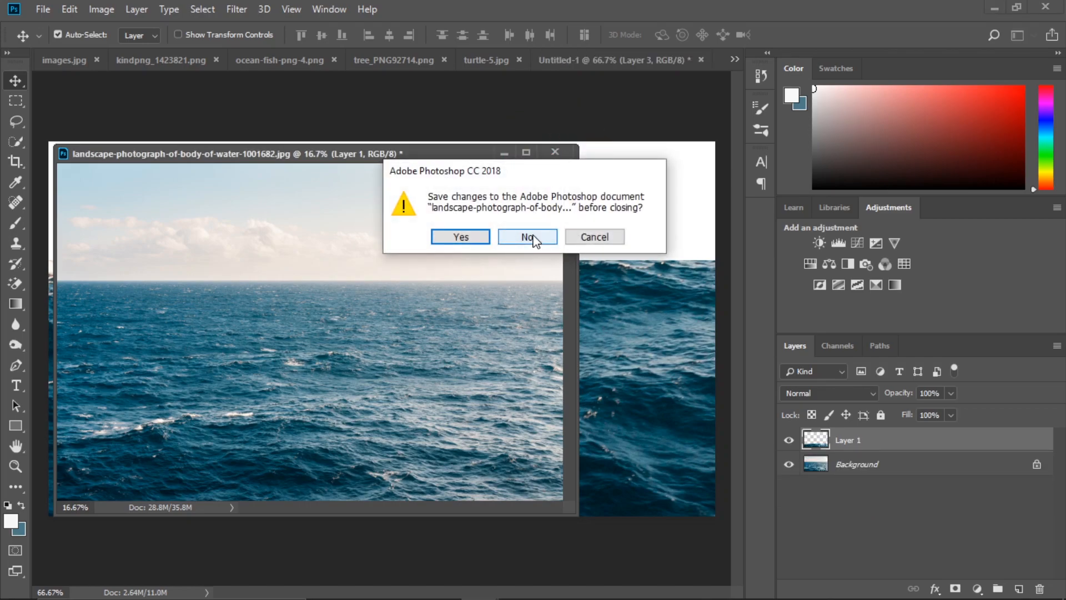
click(528, 237)
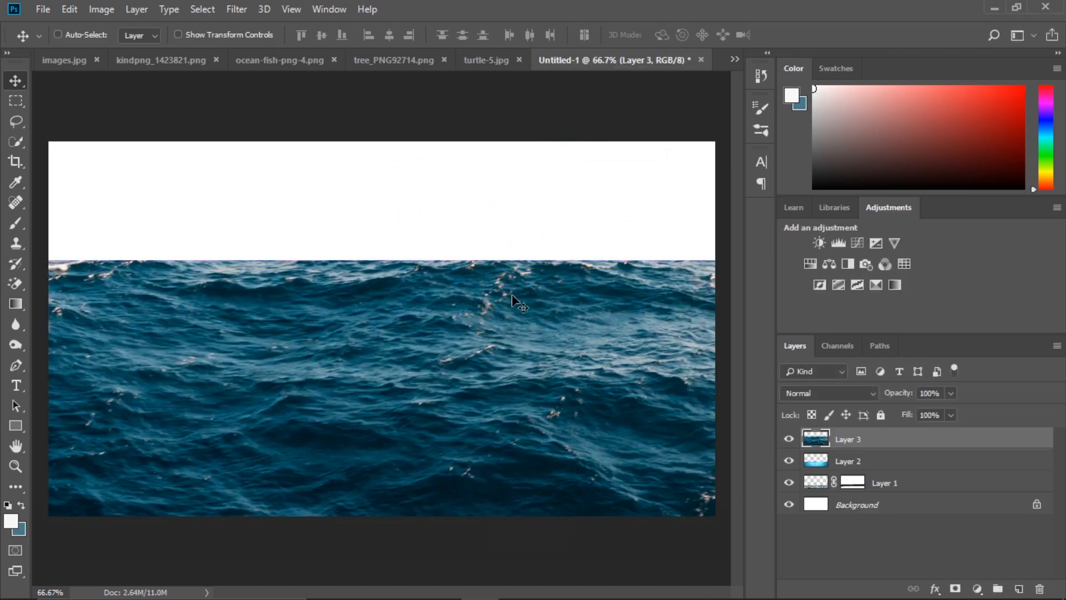
Transform the sea layer into a thin strip spanning the canvas width, with its lower edge resting on the waterline.
key(ctrl+t)
drag(599, 305, 204, 310)
drag(504, 188, 538, 361)
drag(622, 353, 357, 367)
drag(261, 368, 390, 353)
key(Return)
key(ctrl+t)
drag(507, 355, 714, 354)
drag(380, 391, 373, 351)
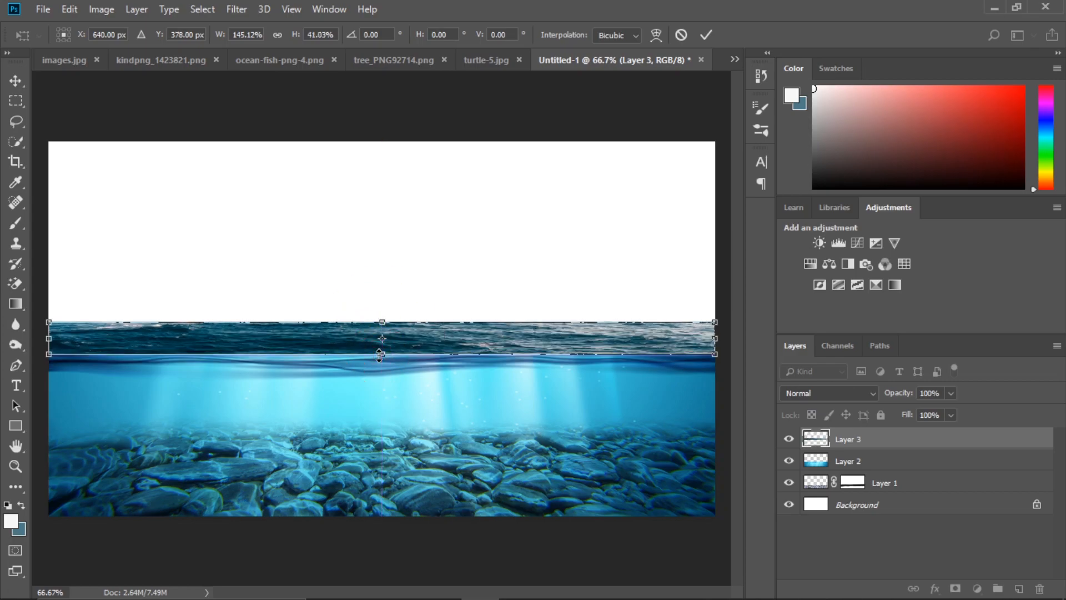
key(Return)
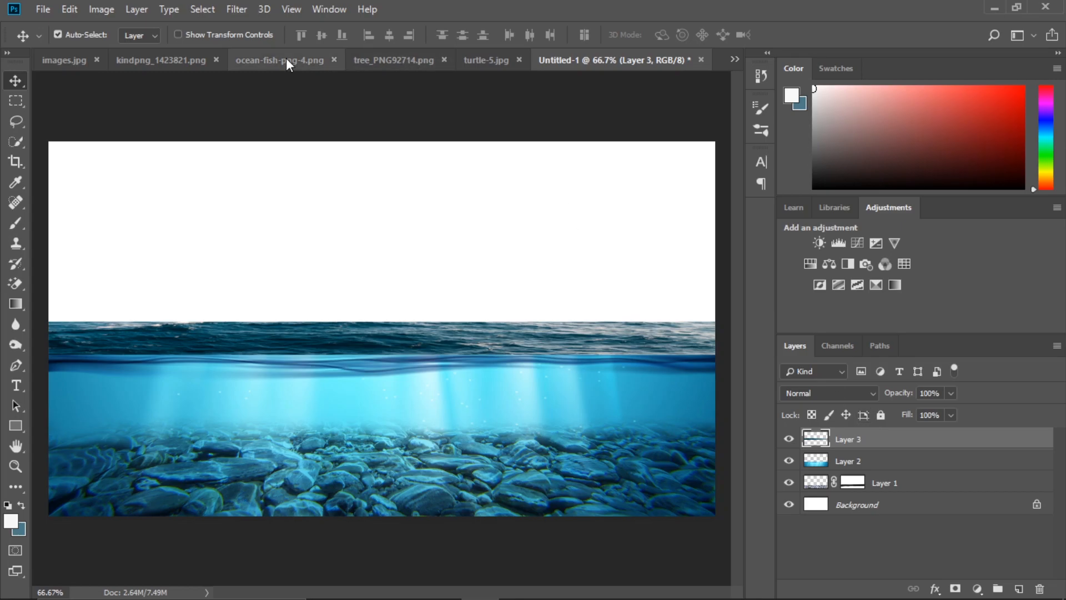
Unlock the background layer of turtle-5.jpg and select the whole turtle with the Quick Selection tool, using an enlarged brush.
click(481, 57)
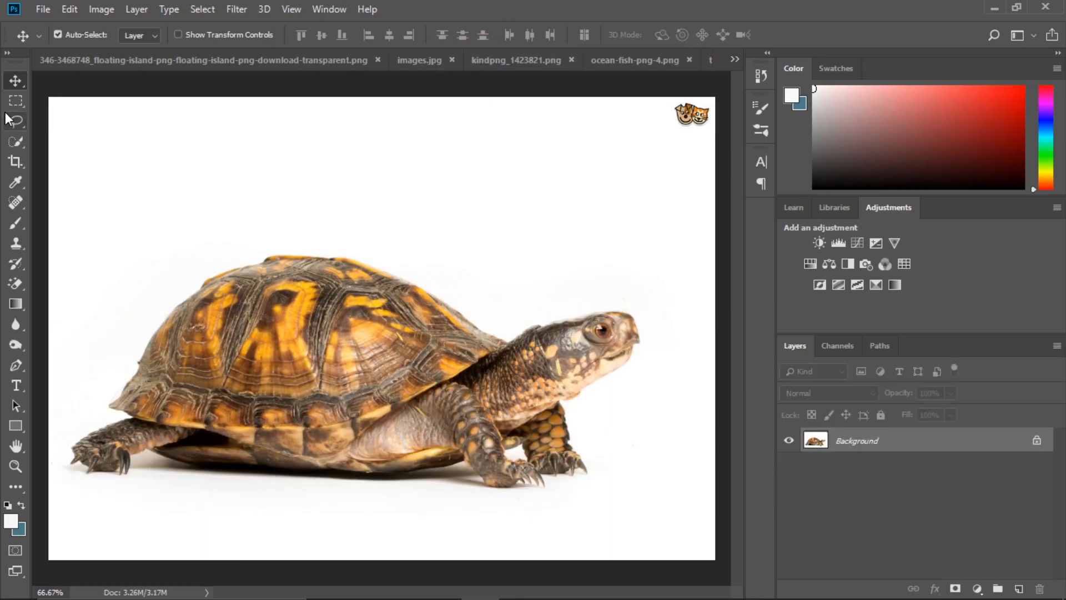
click(1037, 442)
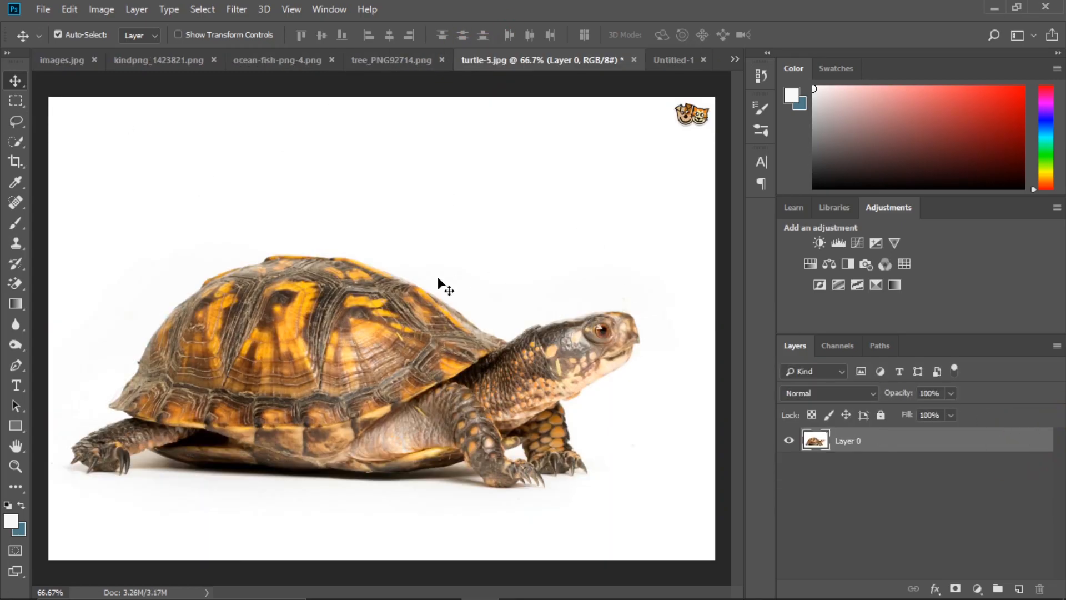
click(203, 9)
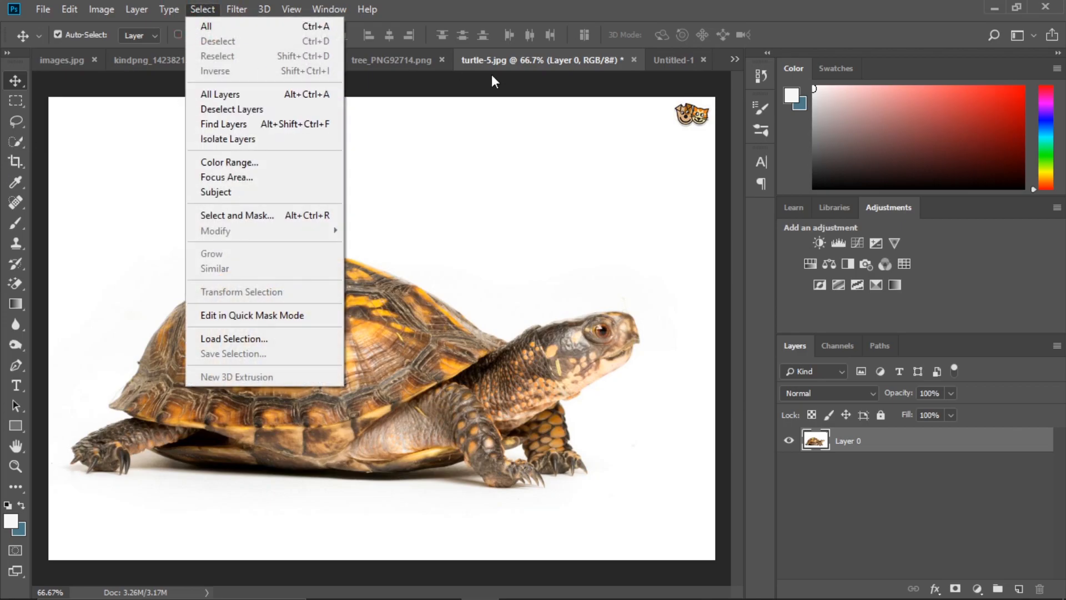
click(492, 76)
click(12, 142)
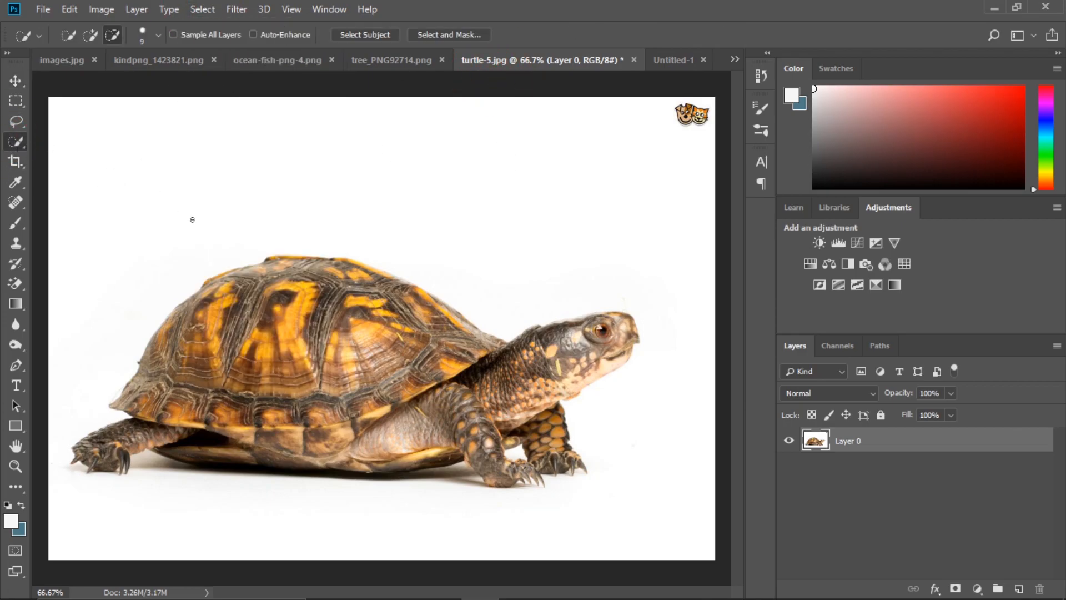
key(bracketright)
key(bracketright)
key(bracketright)
key(bracketright)
key(bracketright)
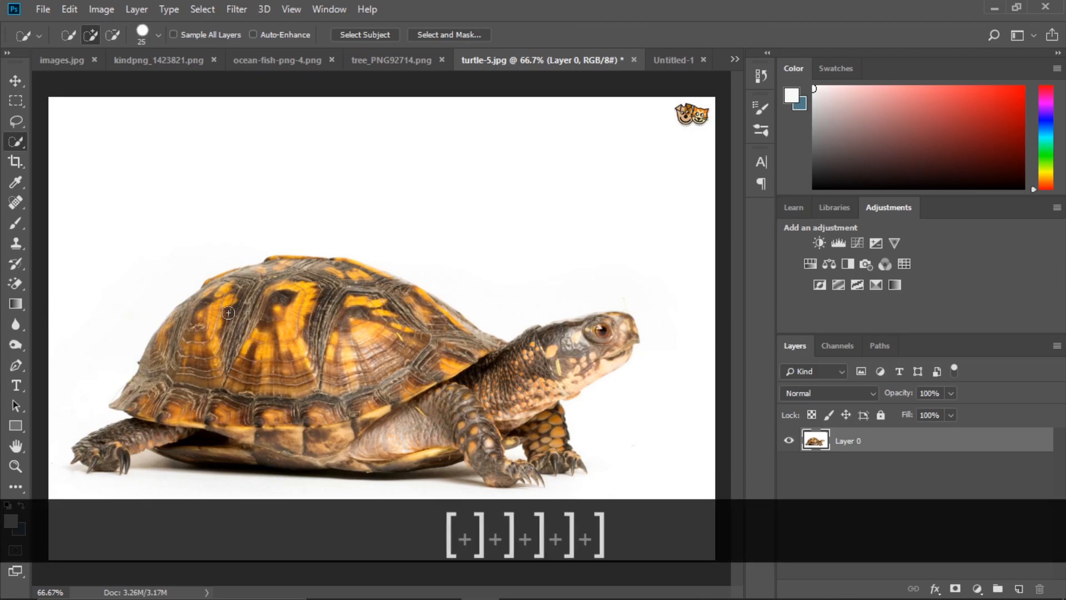
drag(376, 349, 412, 316)
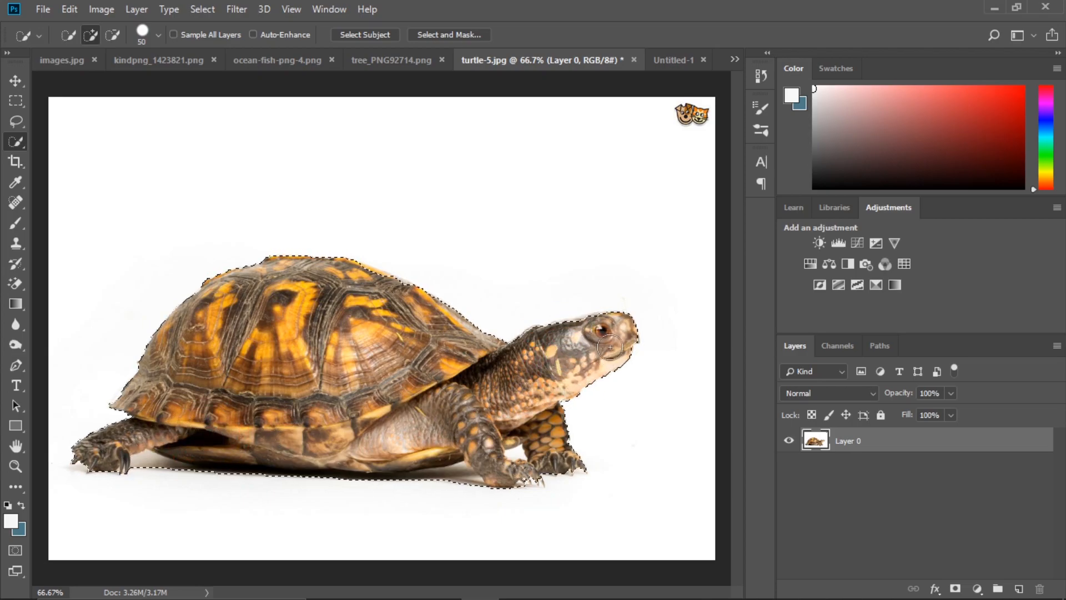
Refine the turtle selection at the head, feet and underside with smaller brushes down to size 9, and convert it to a layer mask.
key(bracketleft)
key(bracketleft)
key(bracketleft)
key(bracketleft)
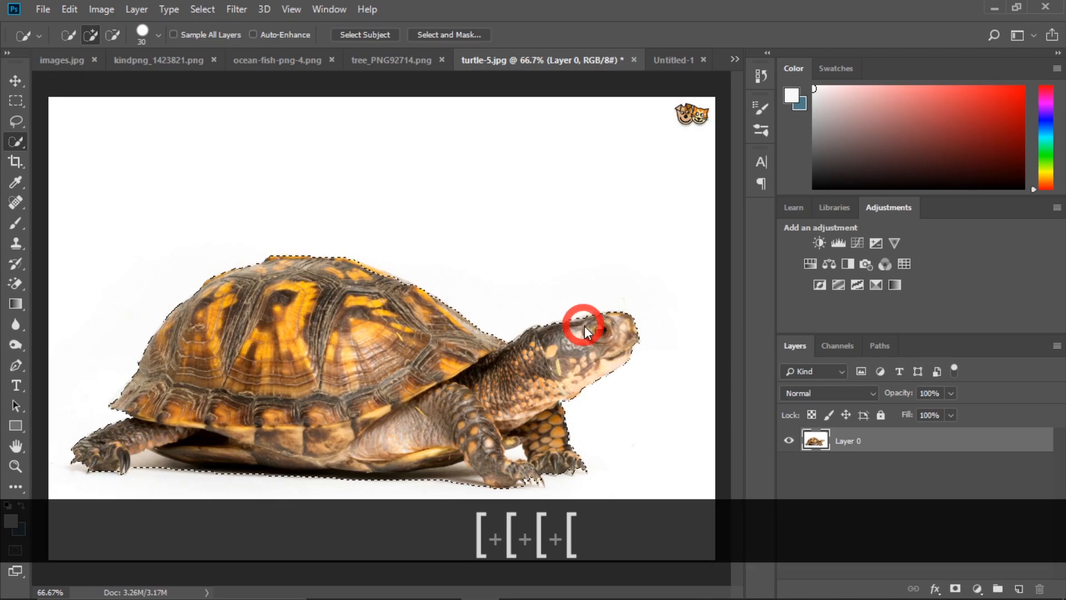
drag(583, 326, 613, 339)
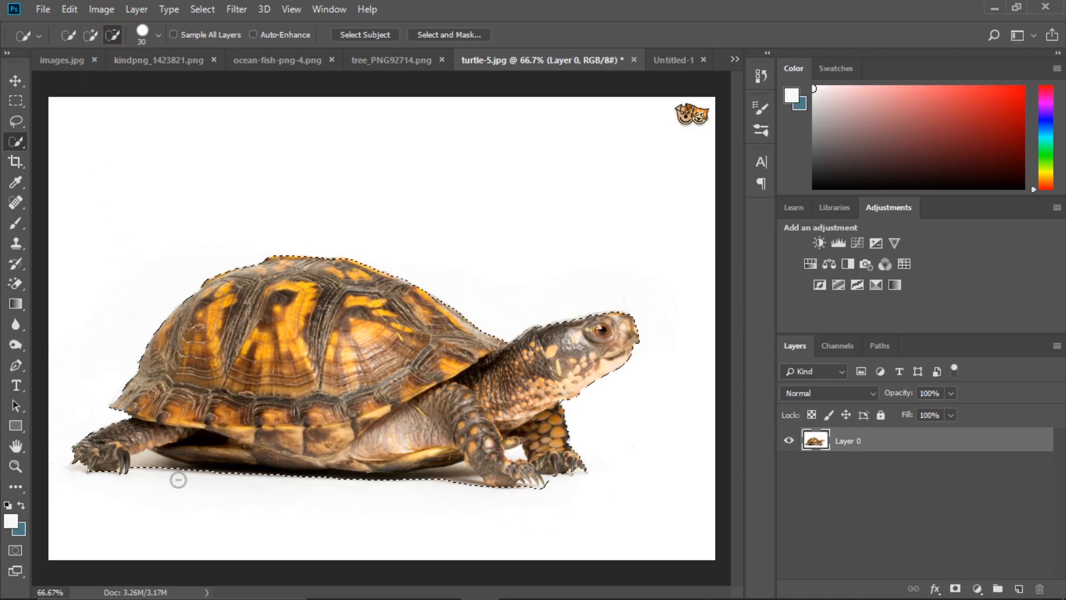
key(bracketleft)
key(bracketleft)
key(bracketleft)
key(bracketleft)
key(bracketleft)
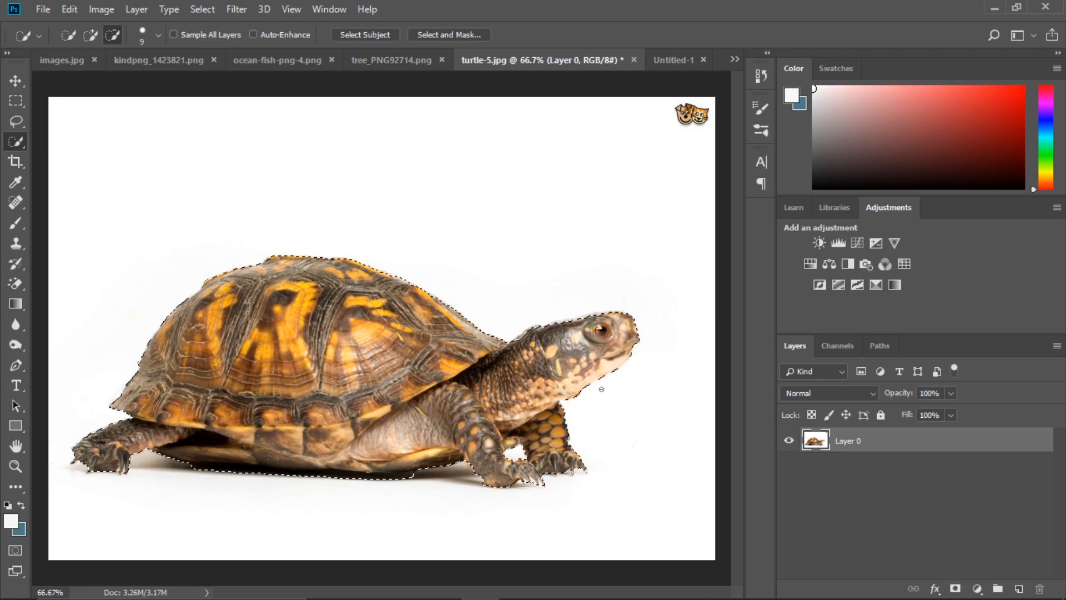
click(955, 588)
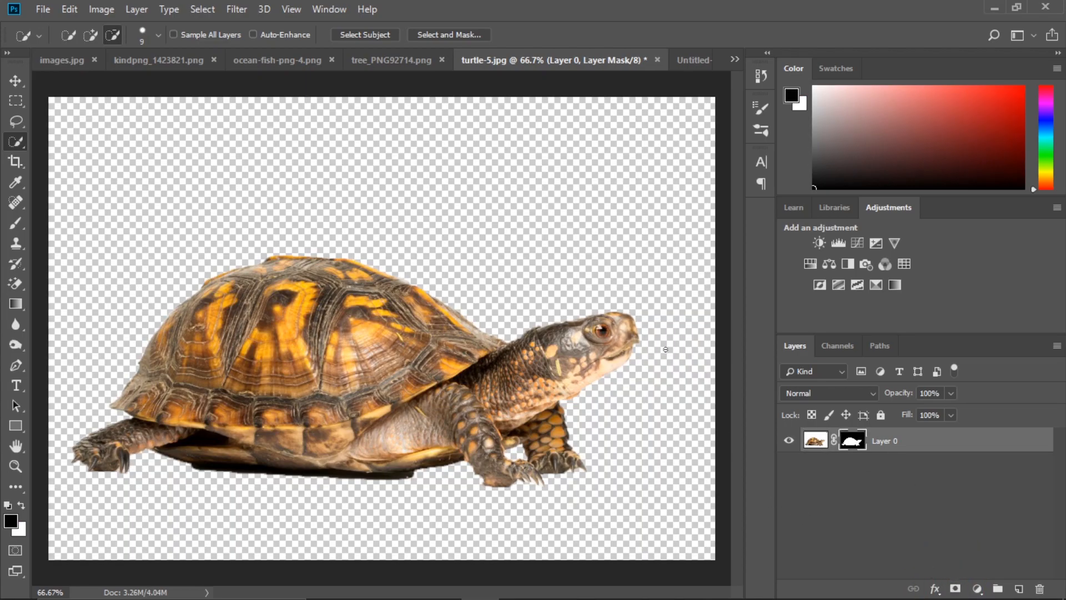
Refine the turtle's mask in Select and Mask with Smooth 15, Feather 3.6 px and Contrast 33%, subtracting edge refinement along the underside.
click(431, 33)
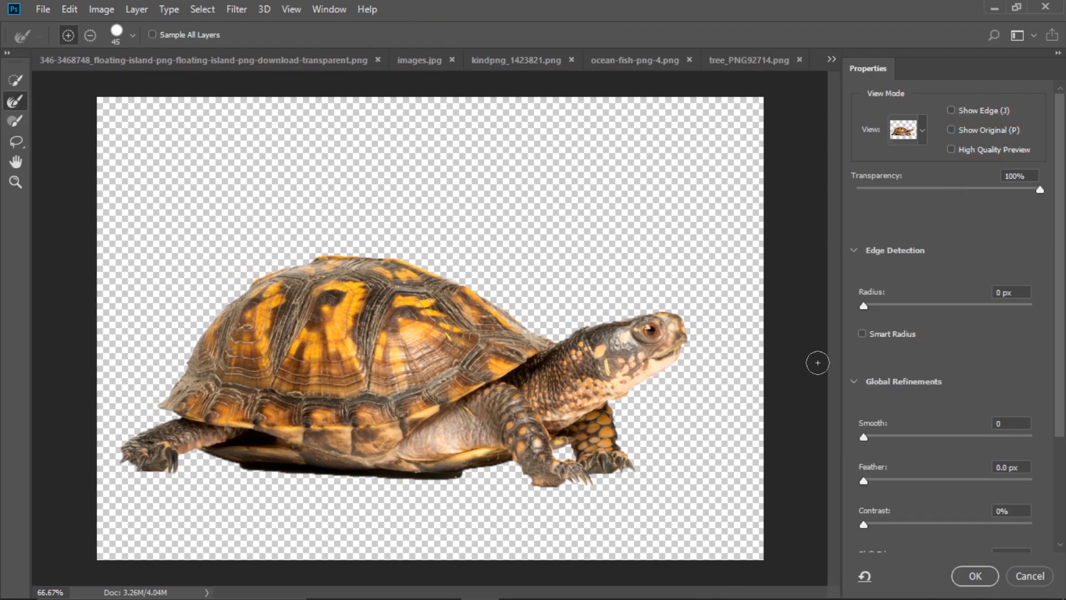
drag(865, 436, 886, 439)
drag(865, 479, 897, 484)
drag(864, 525, 920, 526)
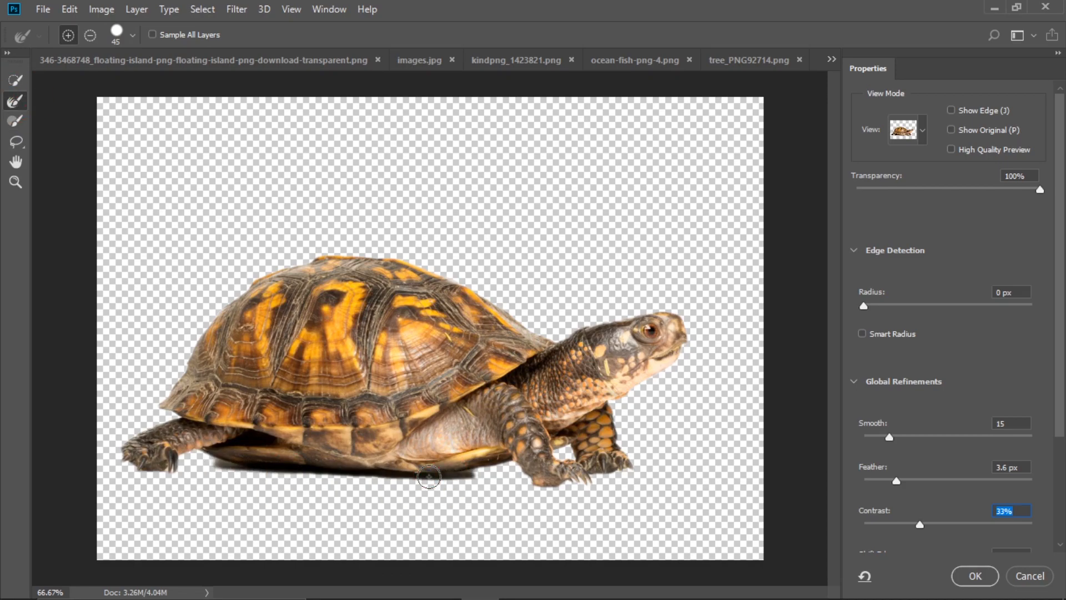
click(90, 35)
drag(244, 472, 277, 471)
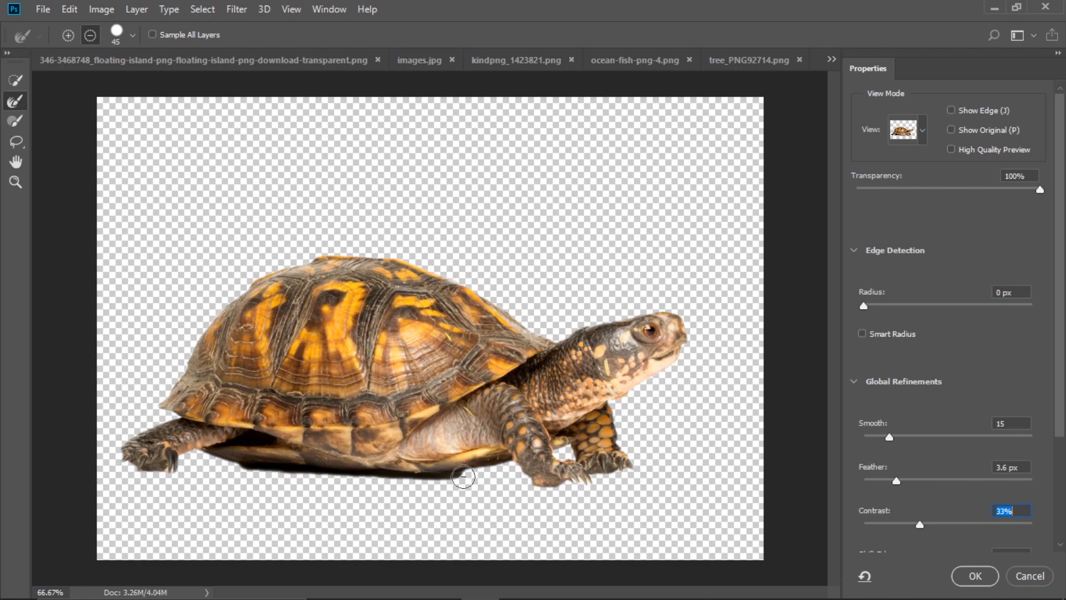
click(977, 569)
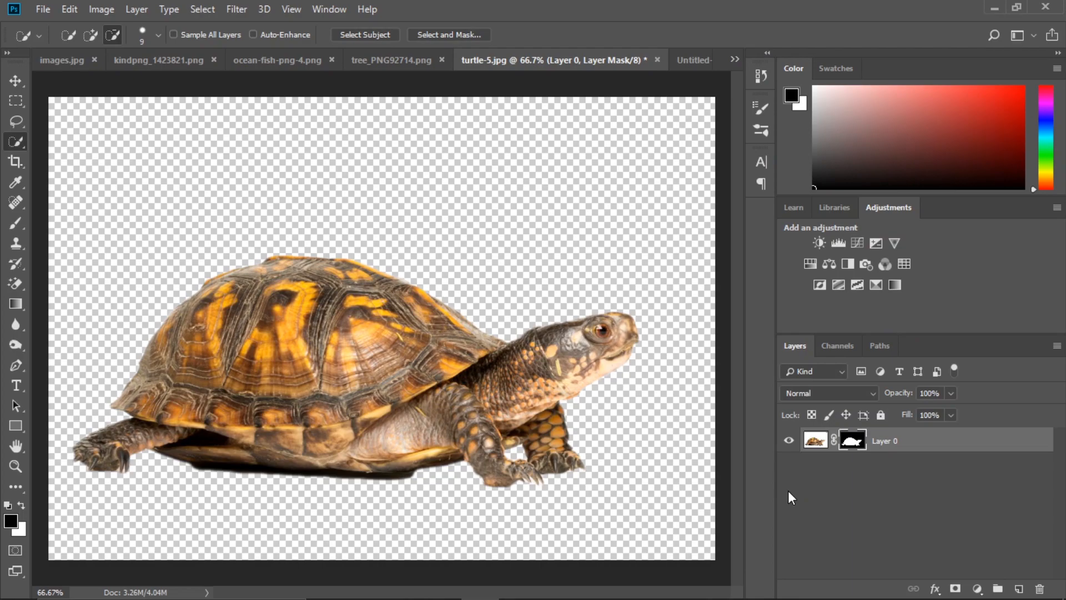
Bring the masked turtle from turtle-5.jpg into the Untitled-1 composite.
click(15, 81)
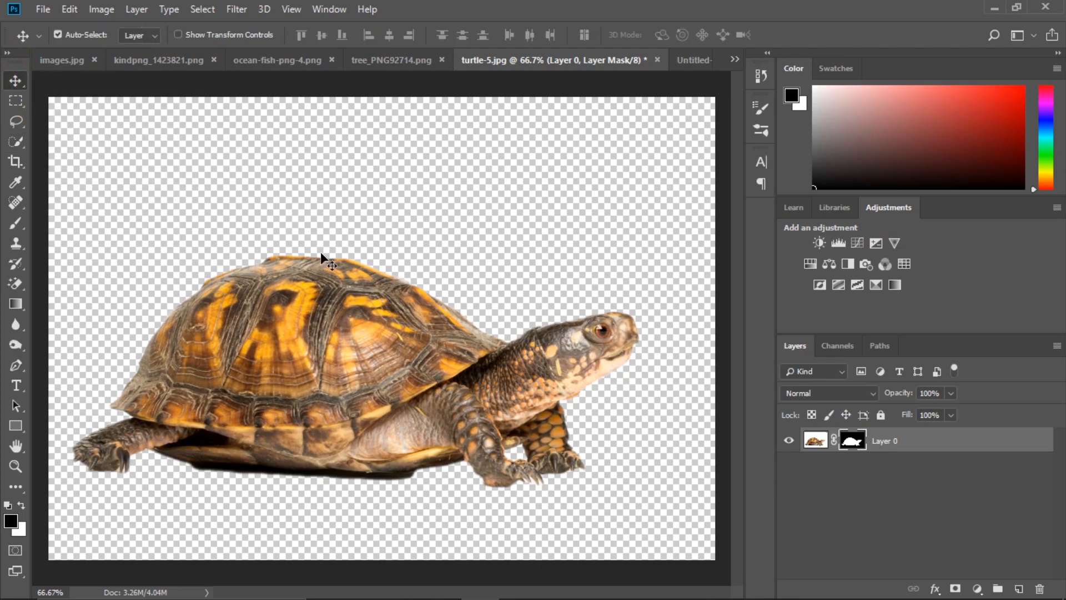
key(ctrl+KP_Subtract)
drag(344, 350, 444, 339)
Scale the turtle to about 84% width and place it on the rocky seabed with its shell rising above the sea surface.
key(ctrl+t)
drag(563, 352, 414, 253)
drag(634, 353, 509, 354)
drag(325, 383, 475, 384)
drag(403, 157, 401, 194)
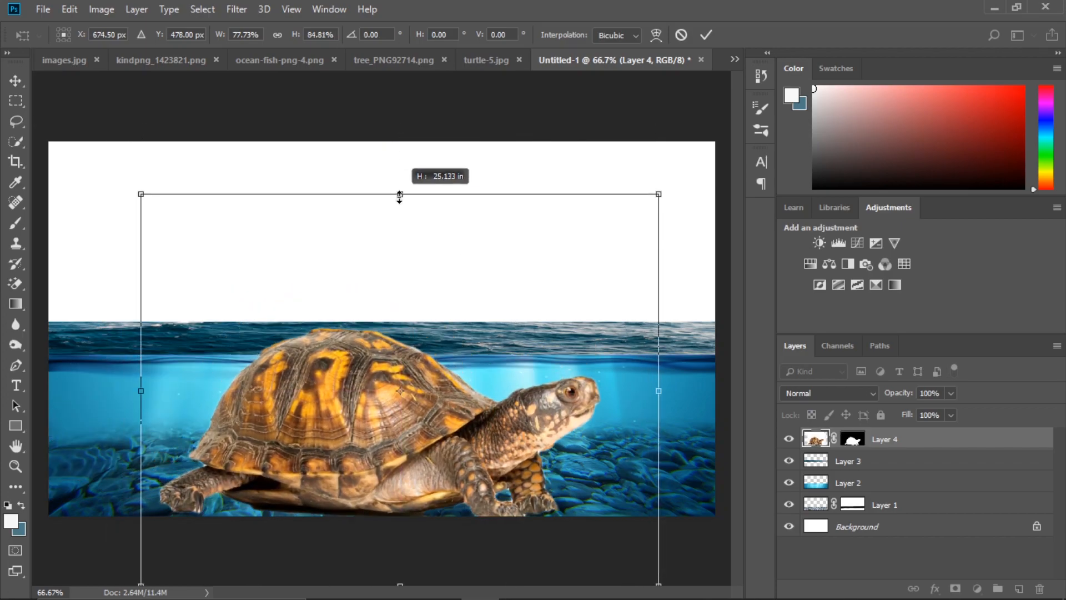
drag(318, 295, 310, 262)
drag(663, 356, 694, 355)
drag(493, 389, 475, 382)
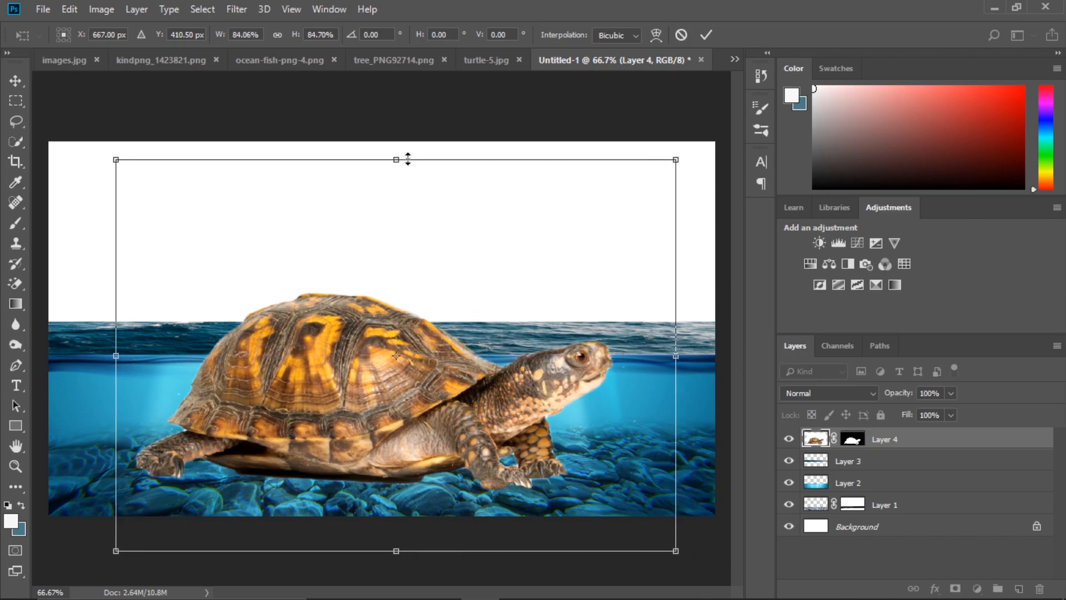
drag(400, 154, 398, 147)
key(Return)
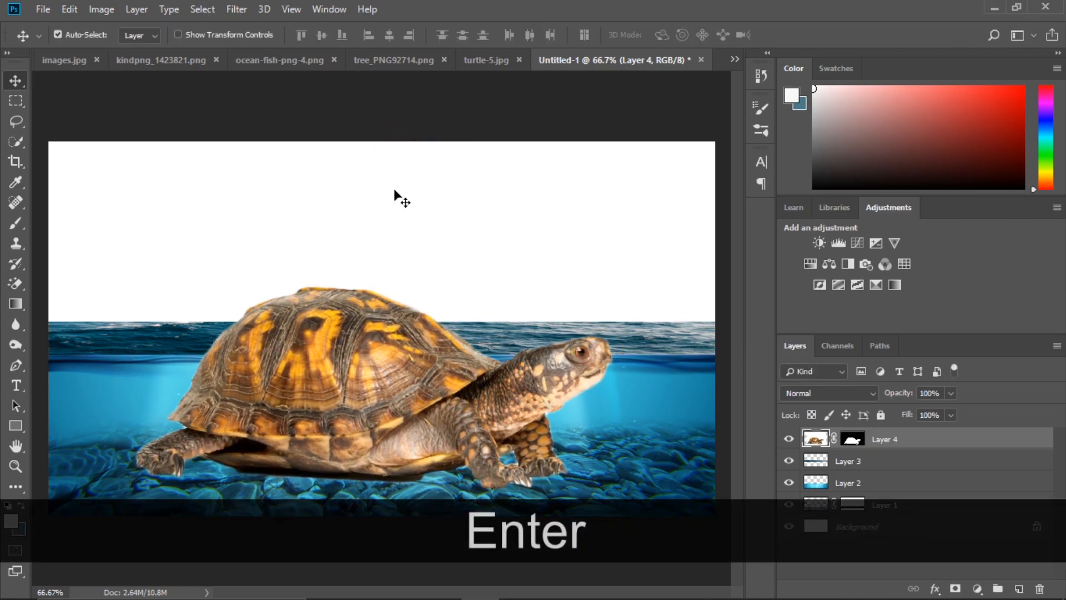
Shift the turtle slightly right, then reorder the layers so Layer 4 sits beneath the water Layer 2 and above the sea Layer 3.
drag(367, 352, 386, 356)
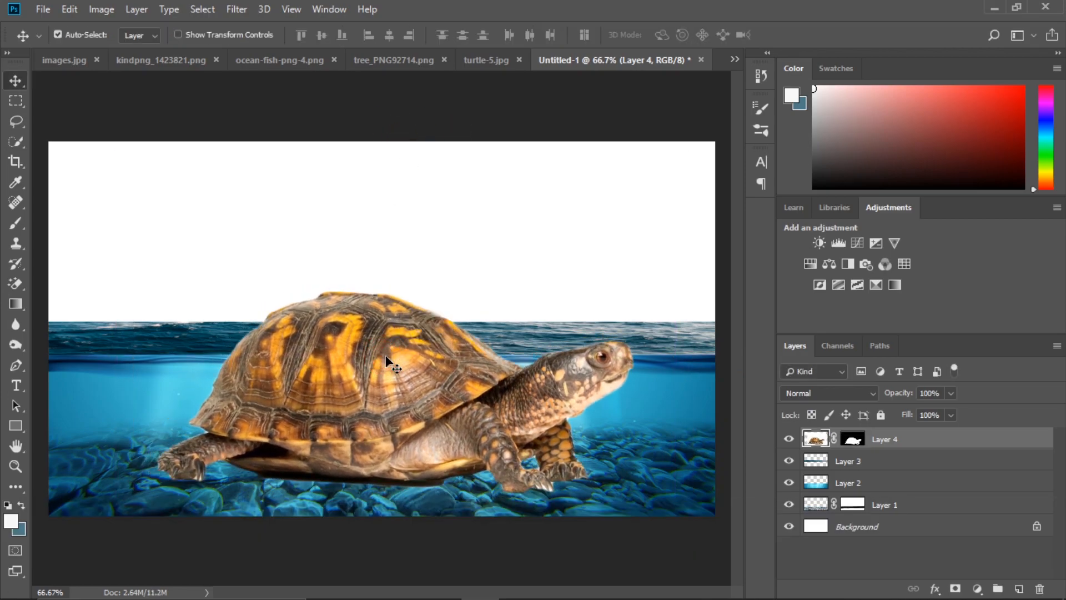
drag(841, 439, 918, 485)
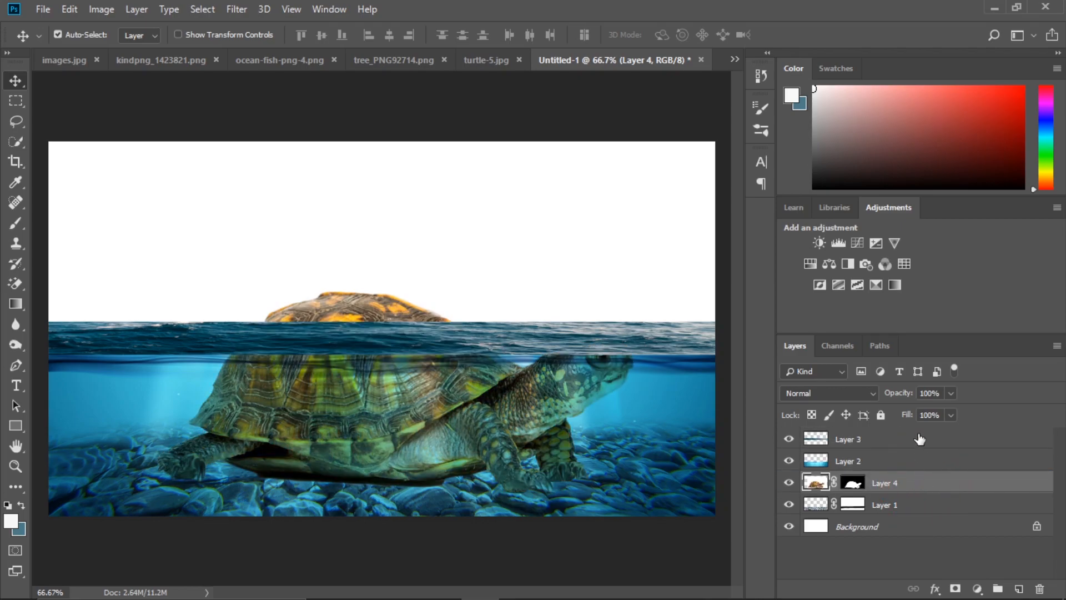
drag(919, 439, 910, 463)
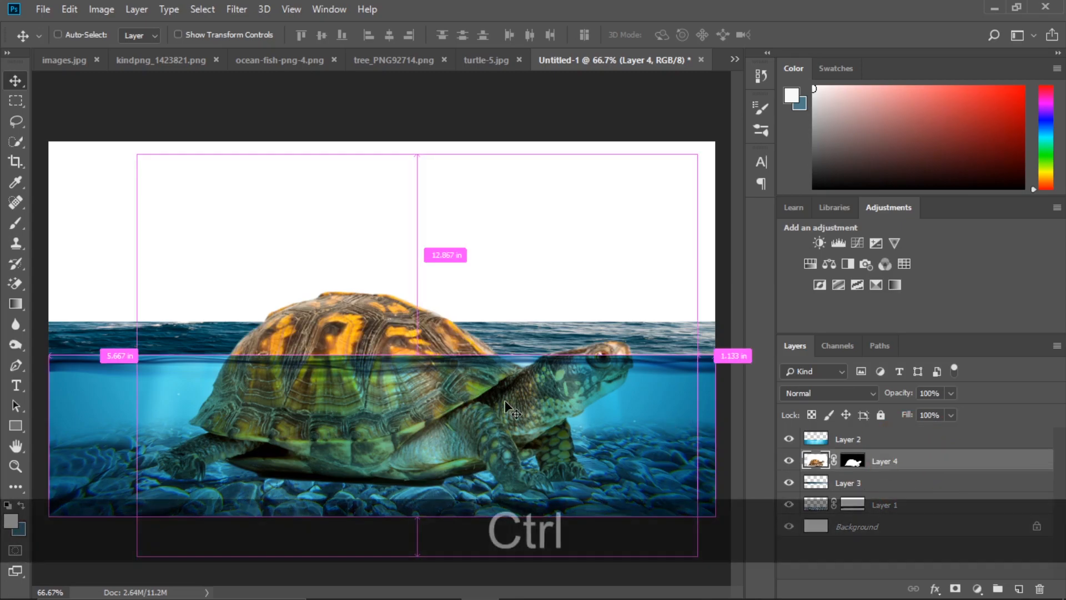
Stretch the turtle slightly leftward and upward, to about 101.5% height.
key(ctrl+t)
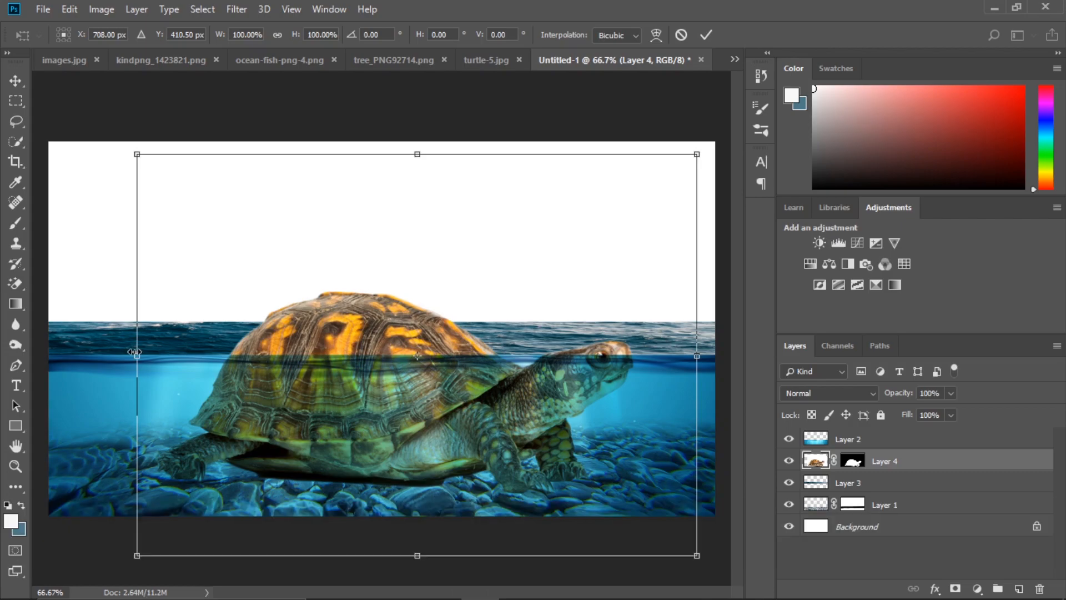
drag(135, 352, 118, 354)
mouse_move(419, 149)
mouse_down()
mouse_move(405, 136)
mouse_move(408, 148)
mouse_up()
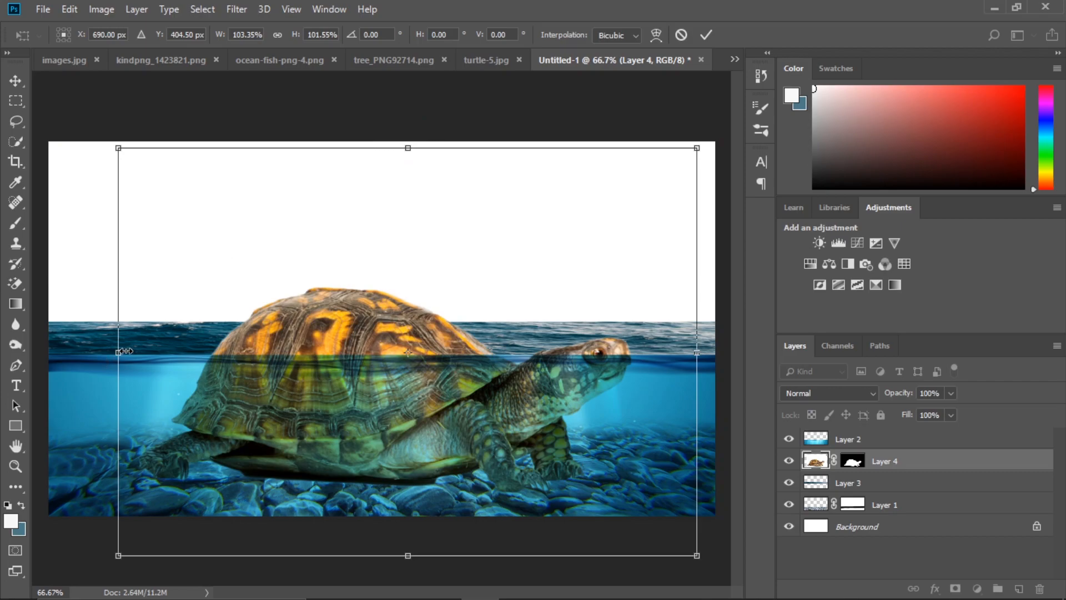
drag(118, 351, 115, 351)
key(Return)
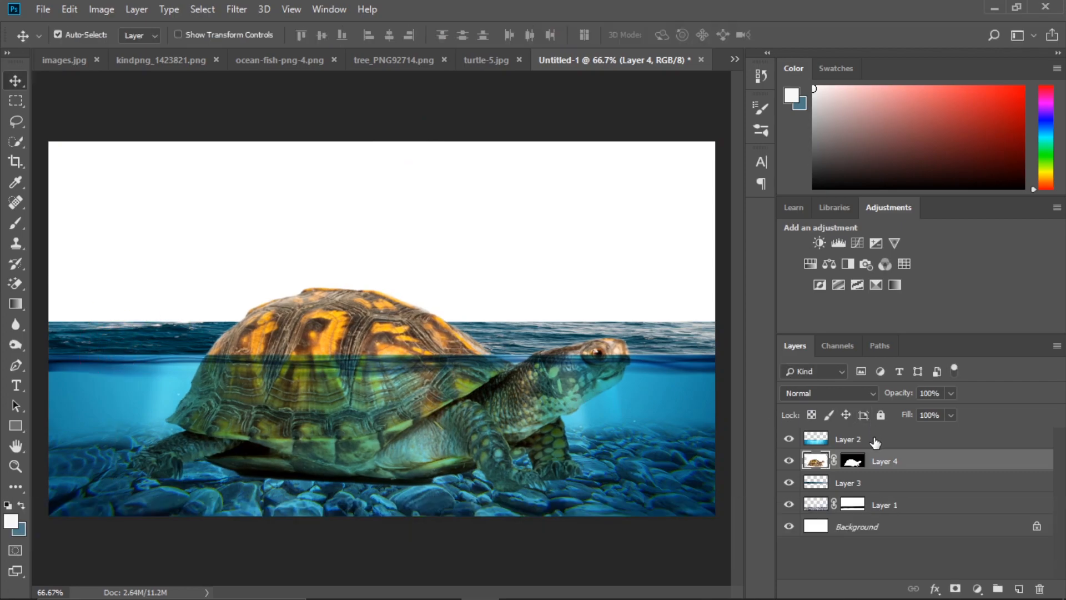
Add a Hue/Saturation adjustment clipped to Layer 3, with Hue +3, Saturation +50 and Lightness +21.
click(887, 487)
click(977, 587)
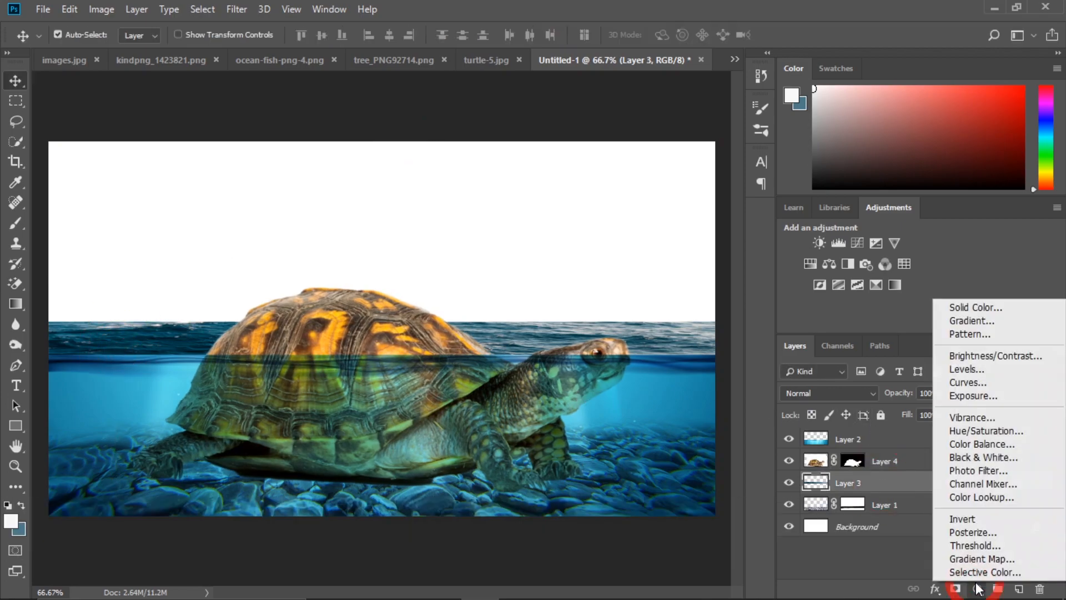
click(1001, 436)
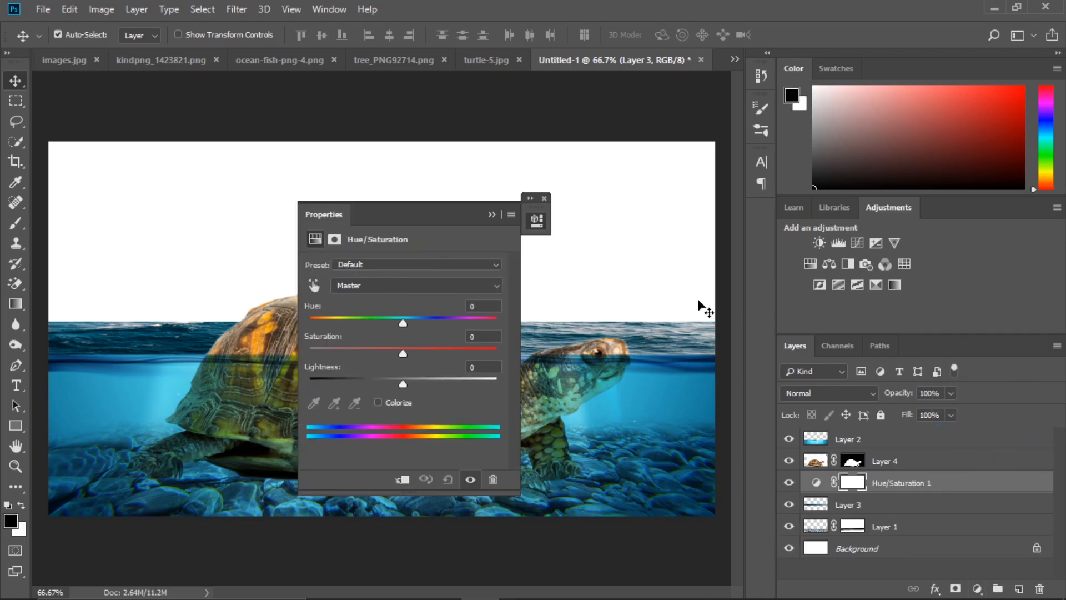
drag(416, 215, 672, 157)
click(685, 425)
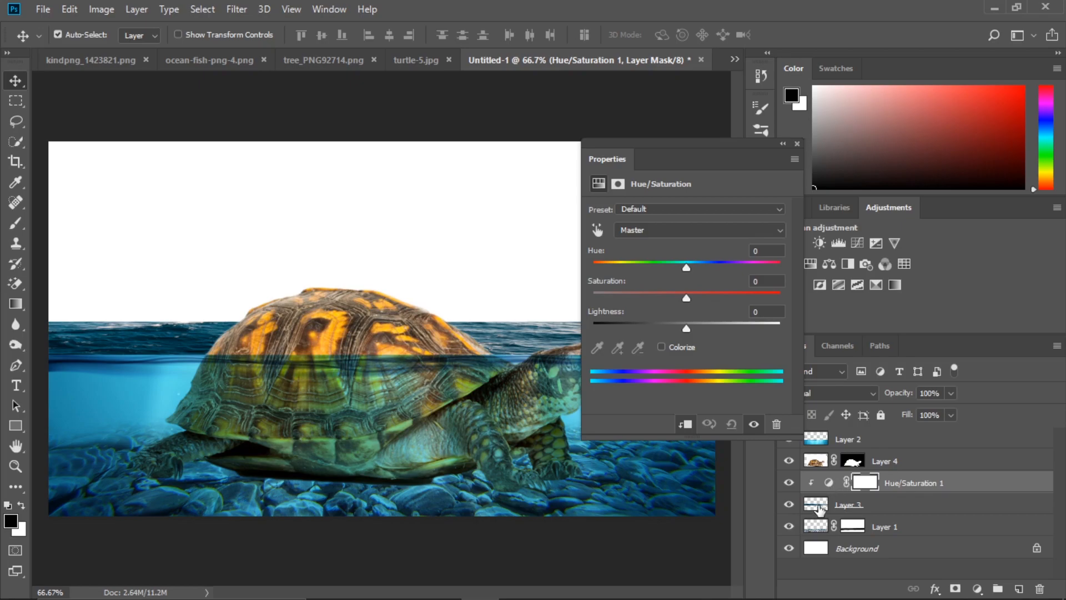
drag(687, 267, 732, 295)
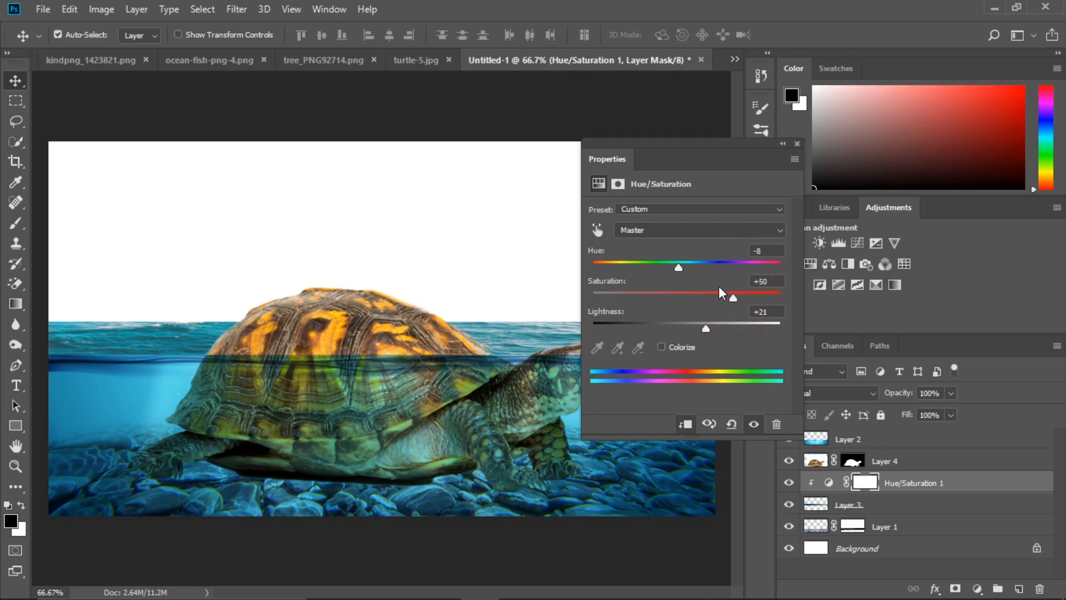
drag(679, 266, 690, 268)
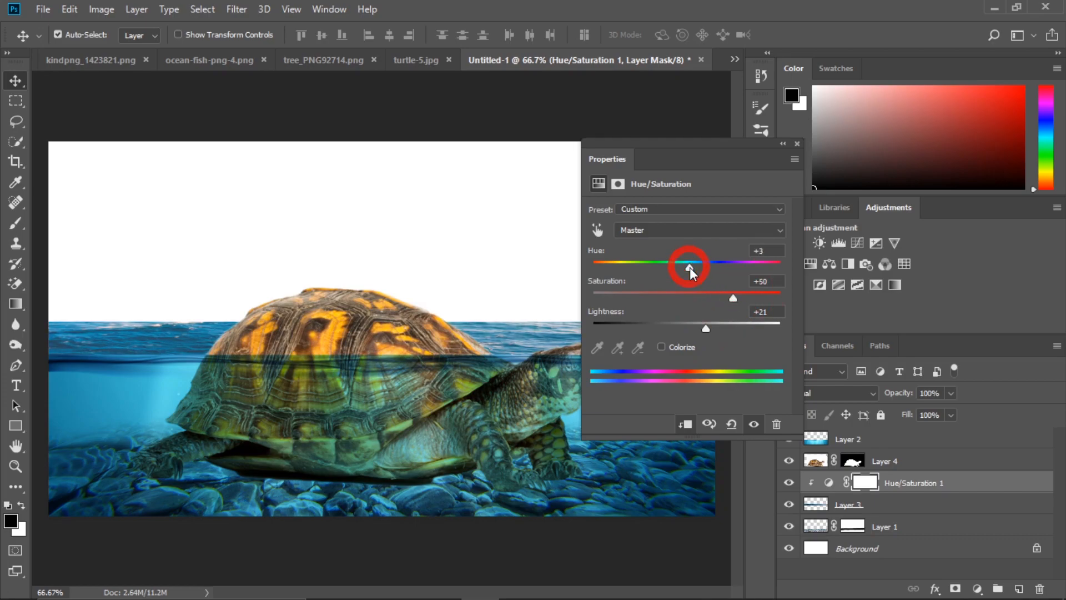
click(797, 144)
Lower the Hue/Saturation adjustment's opacity to 66% and the opacity of the sea surface Layer 3 to 91%.
drag(911, 394, 878, 396)
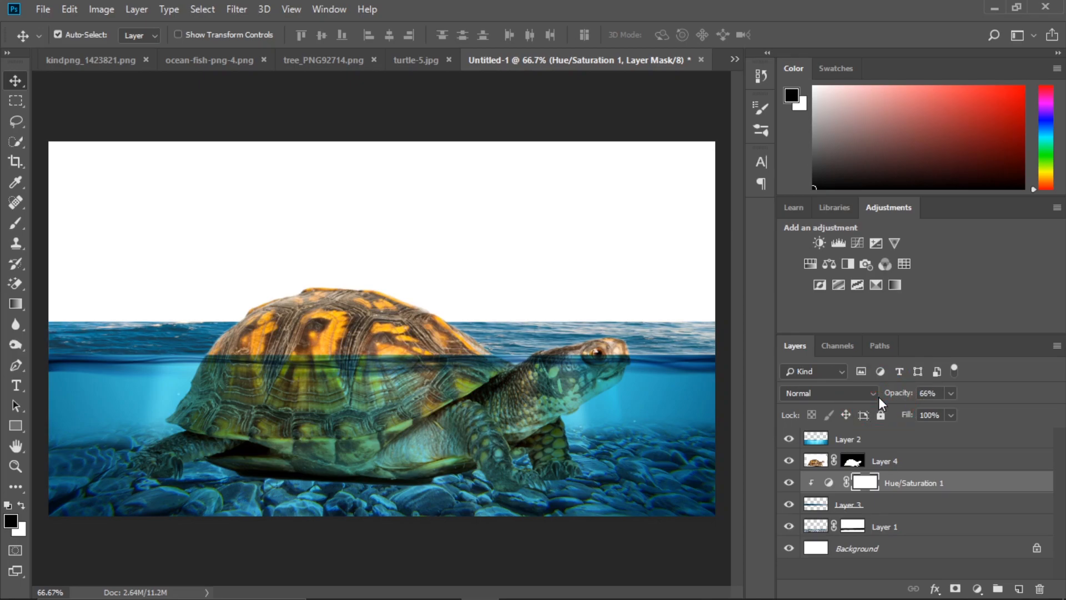
click(894, 512)
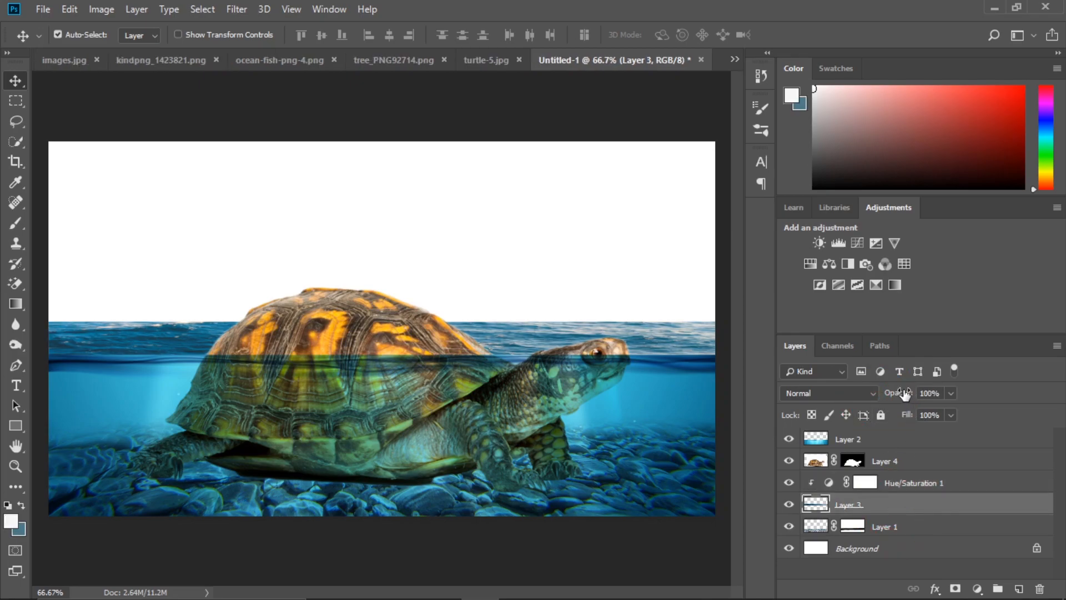
mouse_move(905, 394)
mouse_down()
mouse_move(886, 397)
mouse_move(898, 395)
mouse_up()
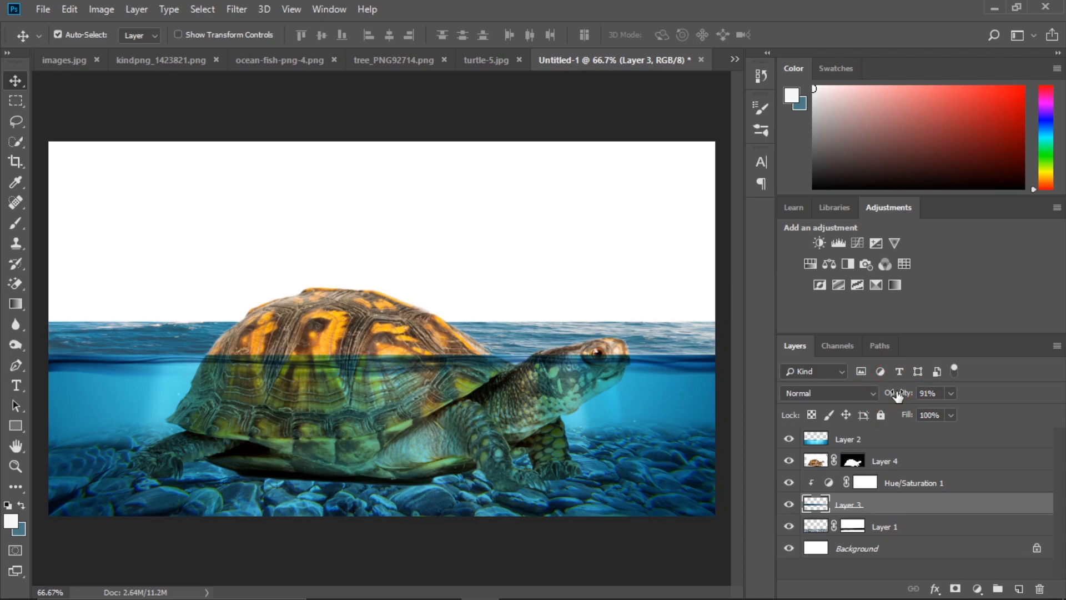
Copy the striped fish from ocean-fish-png-4.png into the composite above the turtle's Layer 4, closing the fish image.
click(618, 357)
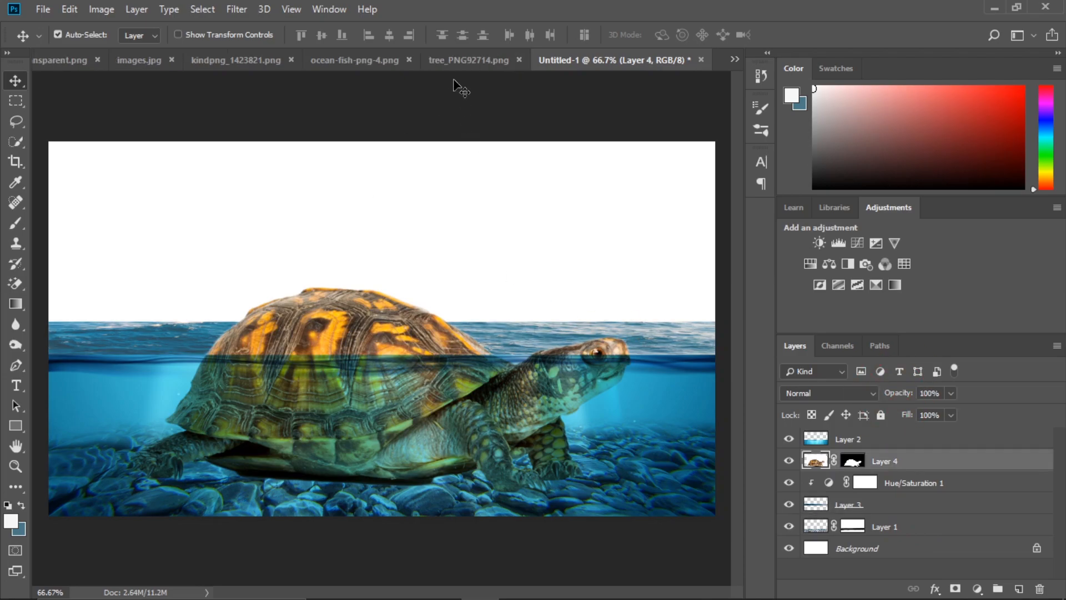
click(373, 58)
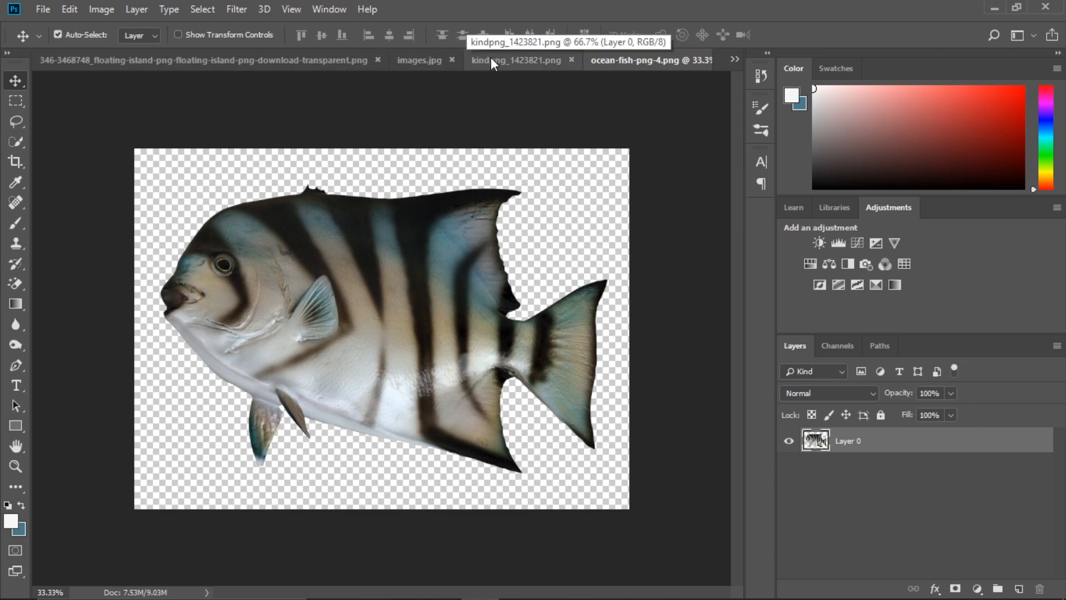
drag(648, 64, 644, 175)
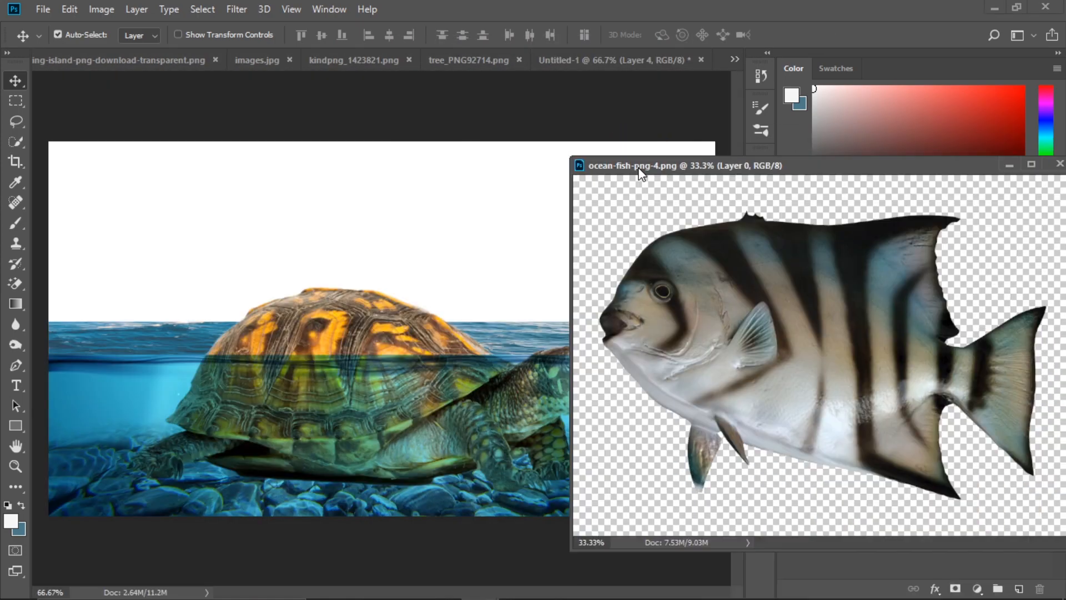
drag(763, 295, 293, 380)
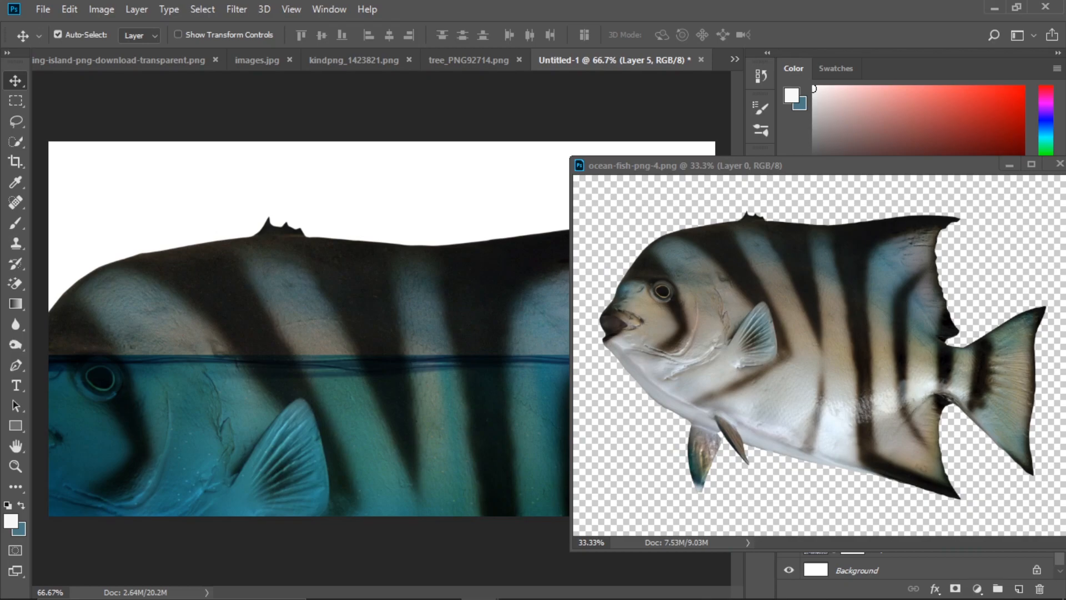
click(1060, 163)
Scale the fish down to about 22% width and 29% height over the turtle's lower body.
key(ctrl+t)
drag(558, 233, 420, 206)
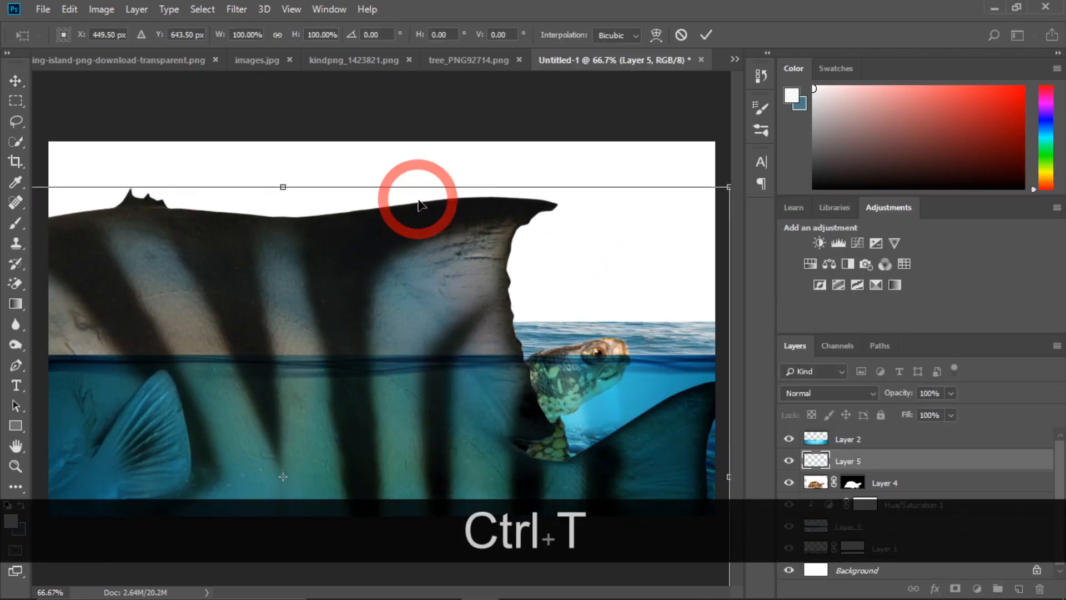
drag(728, 188, 422, 364)
drag(343, 400, 533, 325)
drag(612, 291, 413, 417)
drag(343, 425, 505, 330)
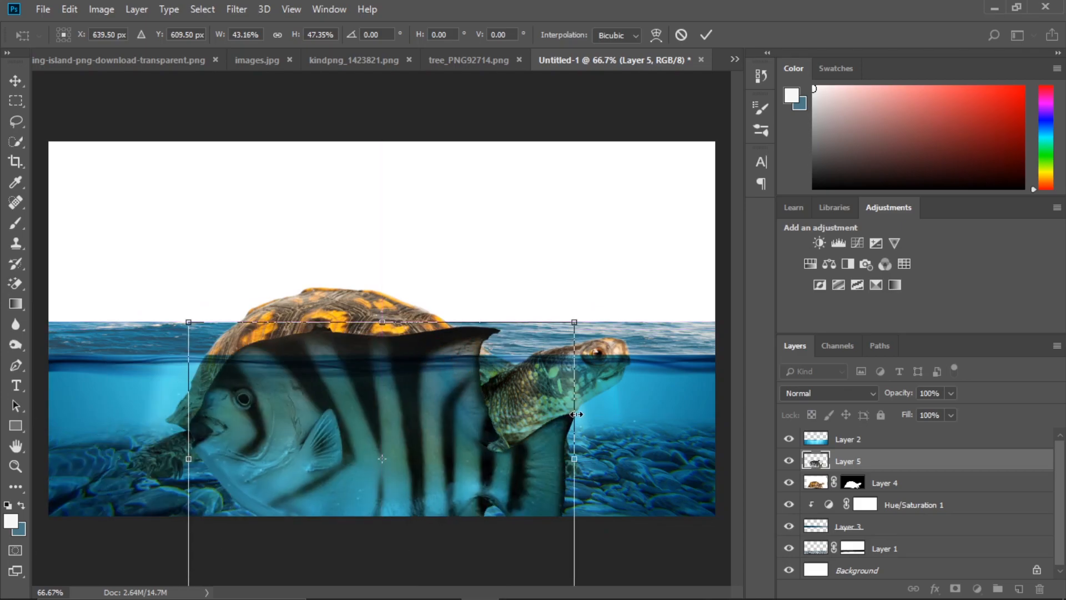
drag(575, 455, 442, 459)
drag(317, 322, 316, 428)
drag(387, 483, 428, 444)
drag(482, 469, 426, 473)
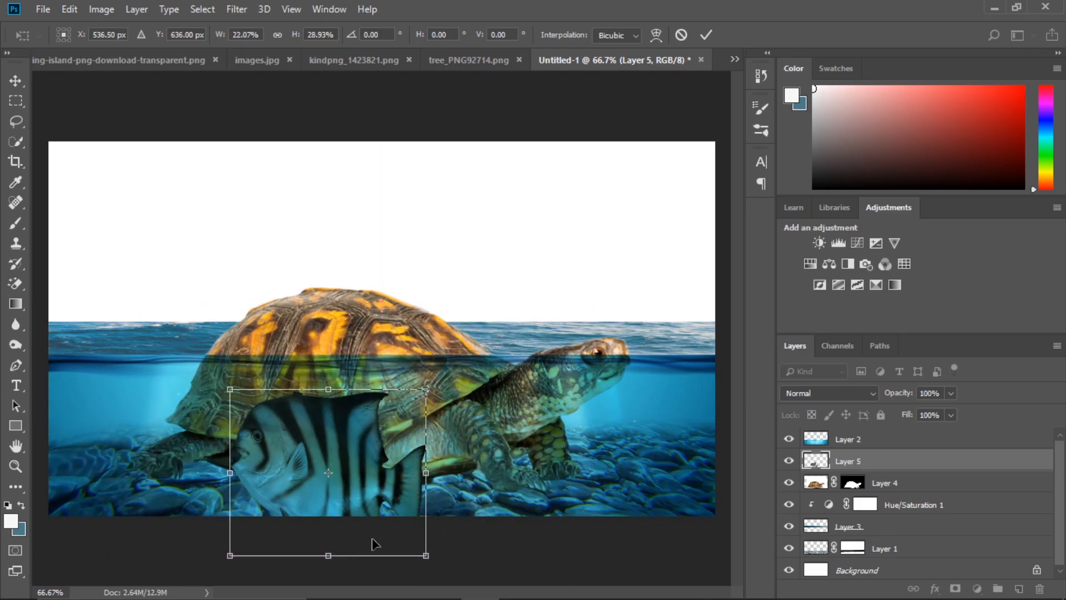
Shrink the fish further into the water behind the turtle's tail, and lower Layer 5's opacity to 63%.
drag(329, 554, 308, 460)
drag(389, 435, 317, 434)
drag(256, 384, 130, 396)
click(111, 436)
key(Return)
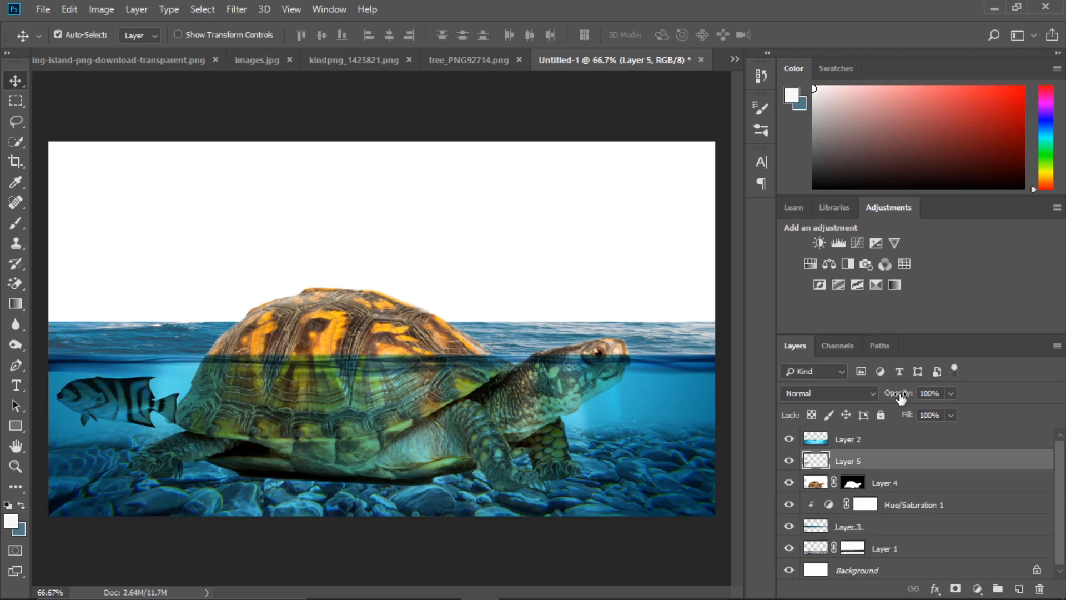
drag(902, 392, 872, 392)
key(Return)
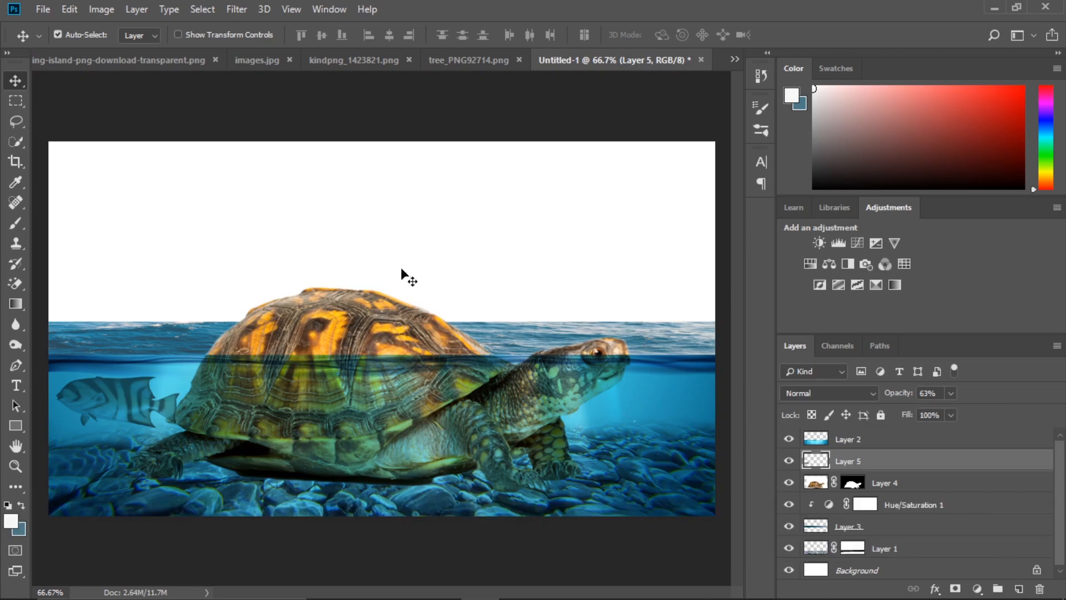
Copy the shark from images.jpg into the composite above the turtle's head, closing the source image.
click(266, 59)
drag(431, 59, 434, 102)
drag(535, 179, 521, 220)
click(628, 101)
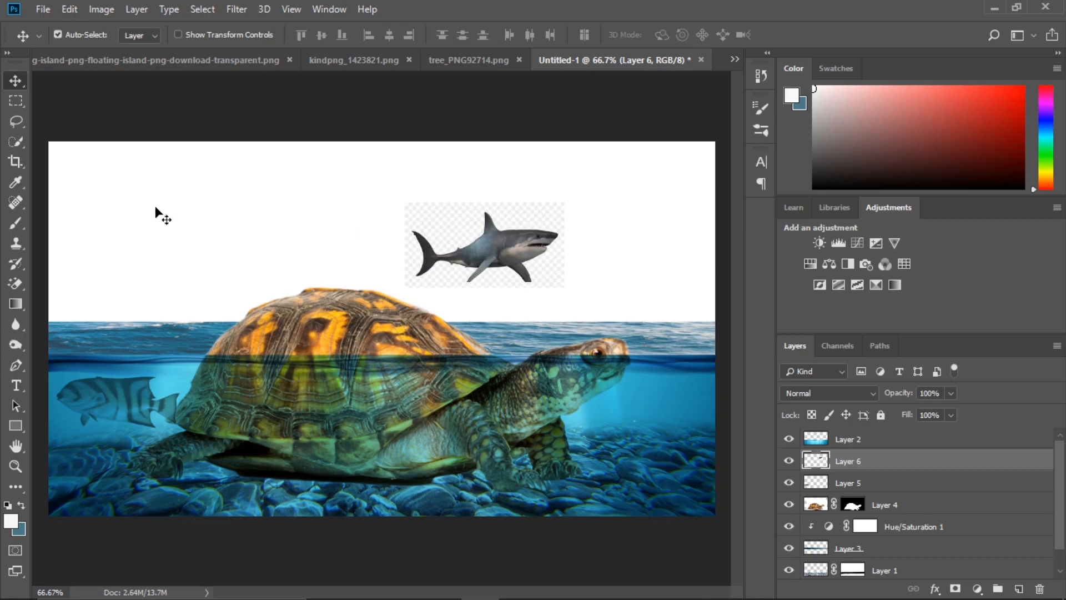
Select the shark's checkered background with the Magic Wand, invert the selection and add it as a layer mask on Layer 6.
click(16, 148)
click(65, 154)
click(431, 227)
key(ctrl+shift+i)
click(957, 588)
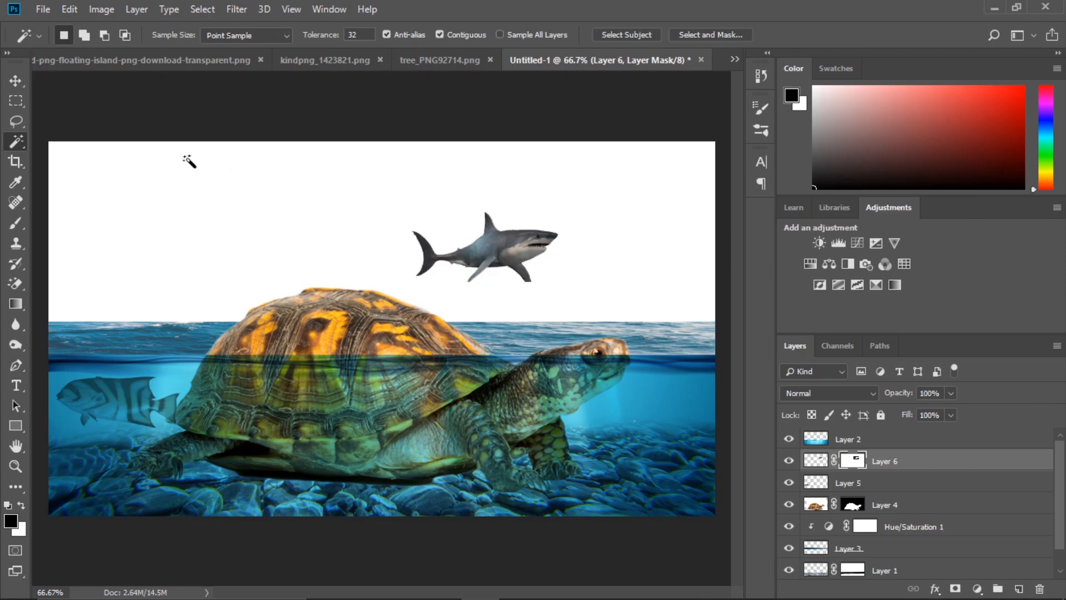
Move the shark underwater in front of the turtle's head so it runs partly off the canvas edge.
click(15, 81)
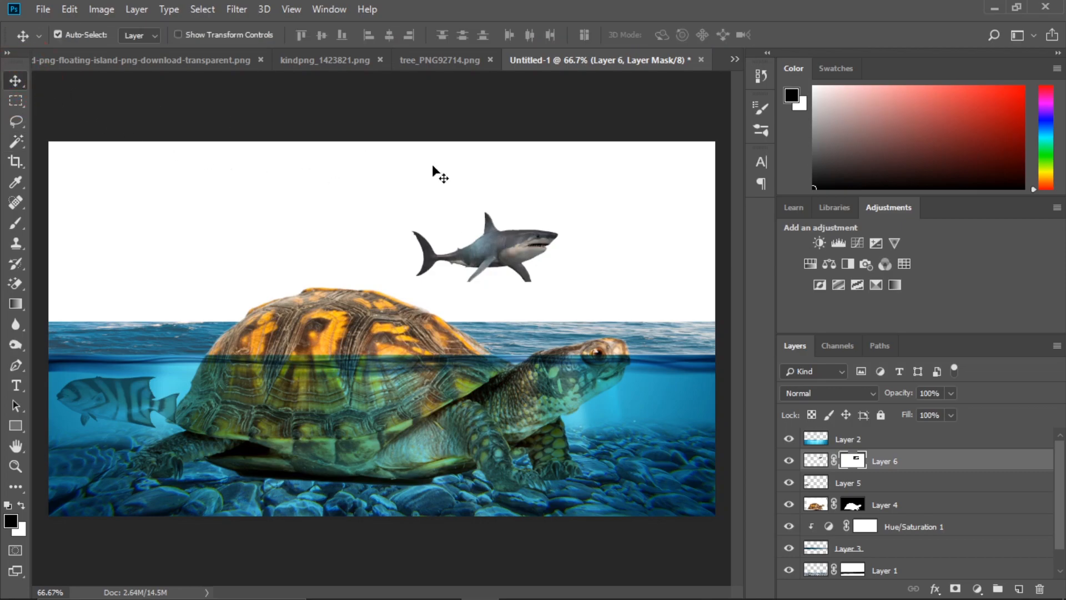
drag(522, 243, 693, 397)
click(659, 420)
click(903, 460)
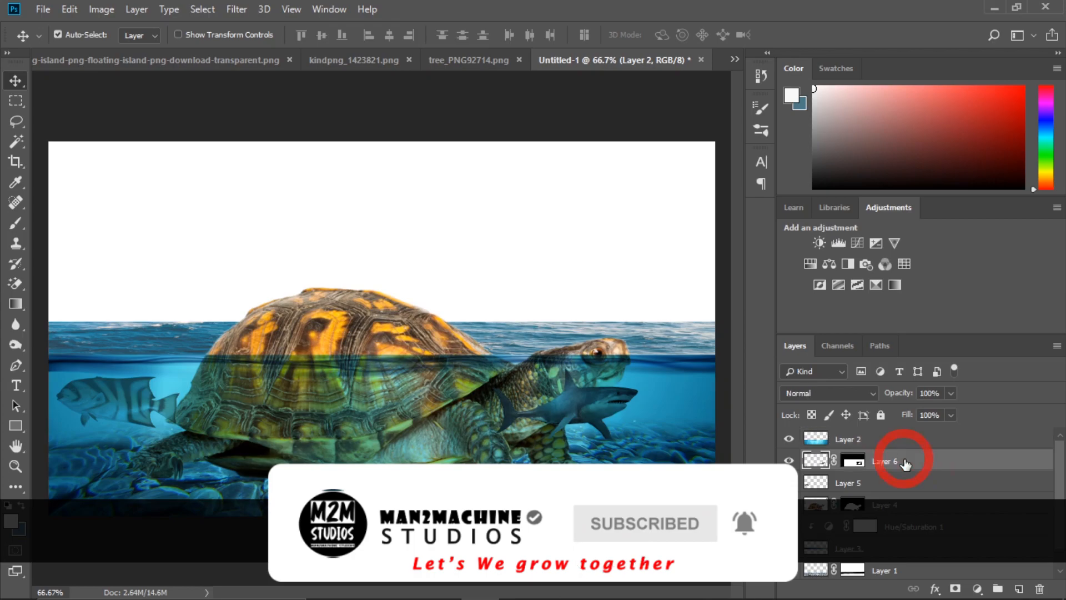
key(ctrl+t)
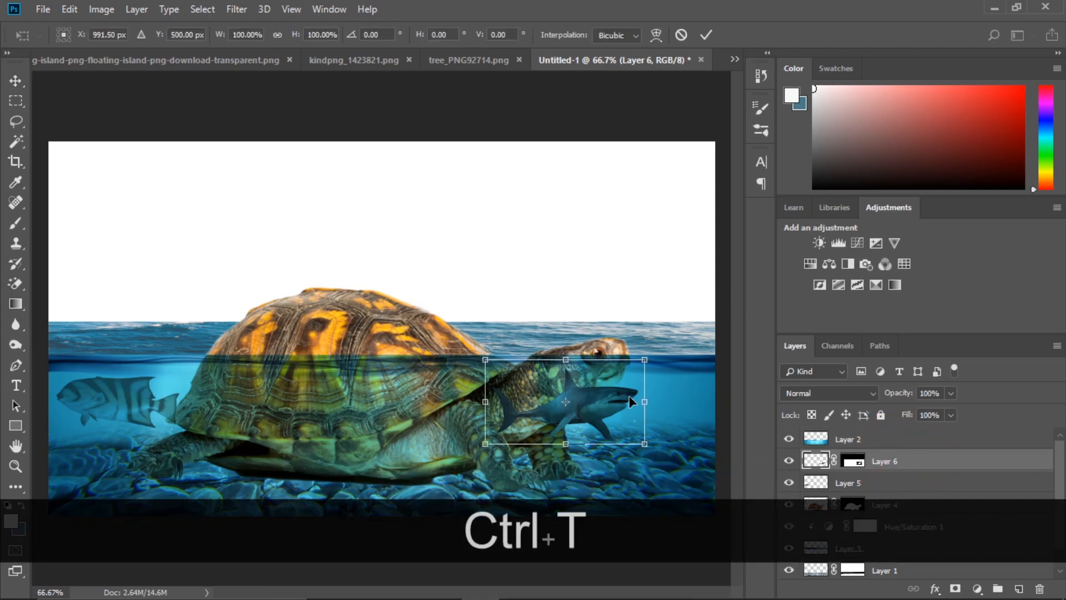
drag(615, 401, 743, 389)
drag(741, 387, 742, 388)
key(Return)
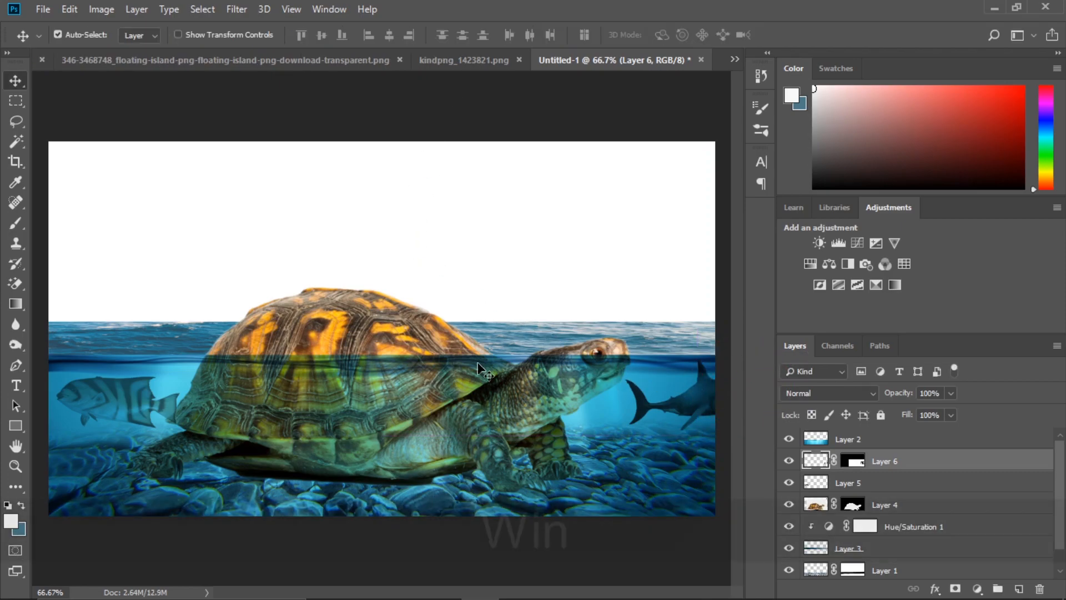
Place the cloudy sky image atmosphere-blue-cloud-clouds-601798.jpg from the Downloads folder into the composite.
key(super+e)
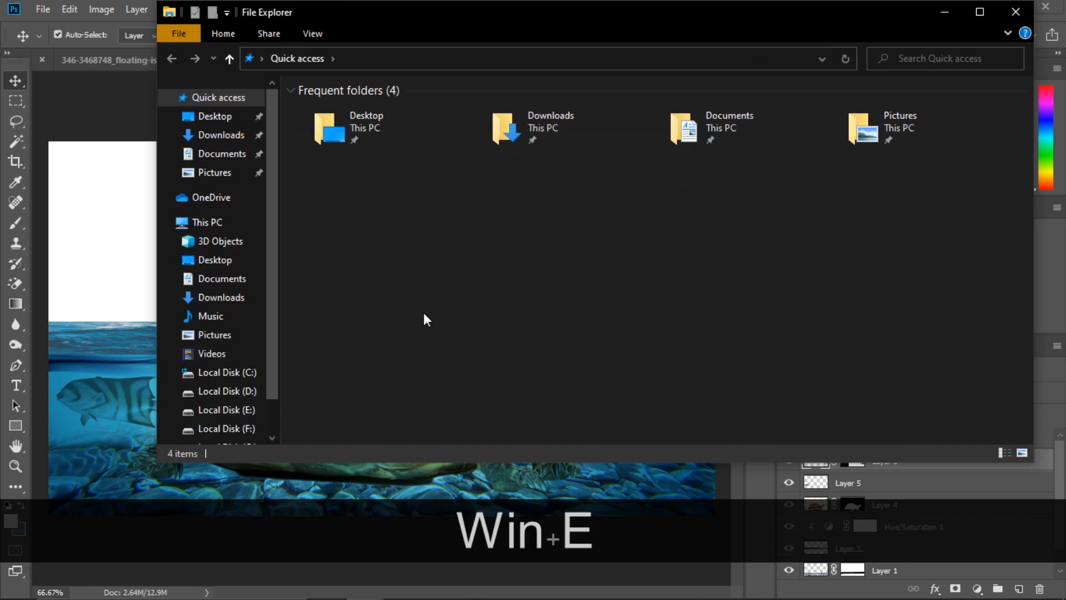
double_click(548, 122)
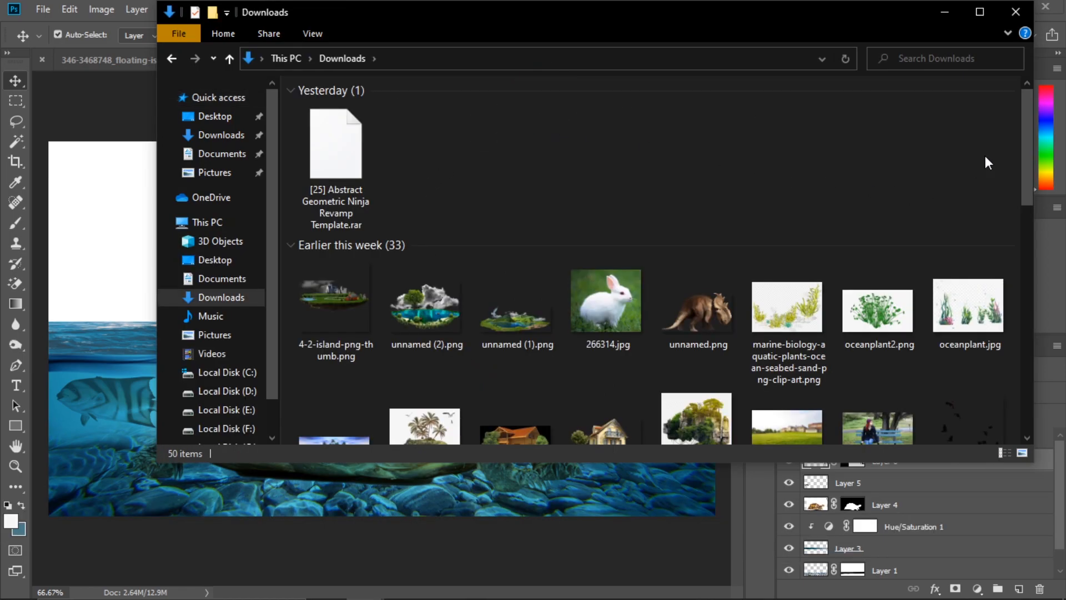
drag(1027, 140, 1029, 278)
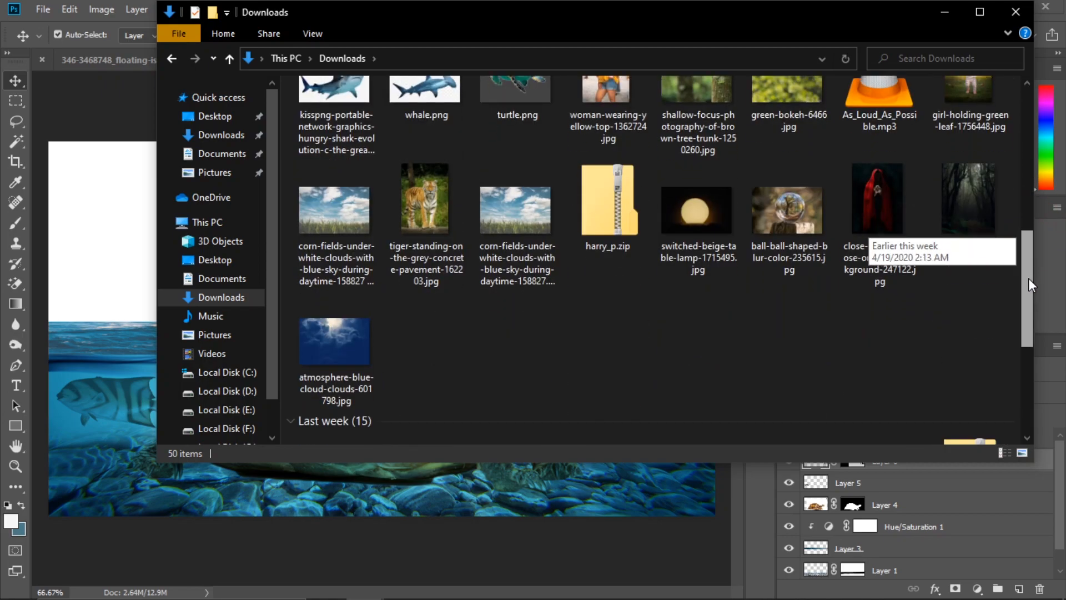
drag(373, 363, 461, 288)
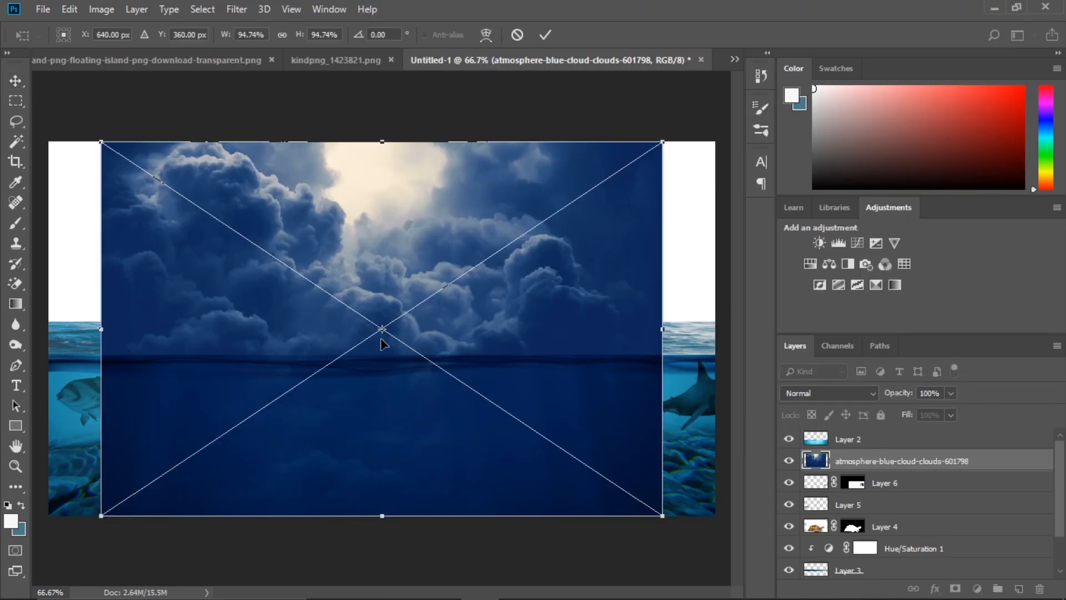
Stretch the cloudy sky image sideways to both canvas edges and apply the placement.
drag(101, 330, 44, 327)
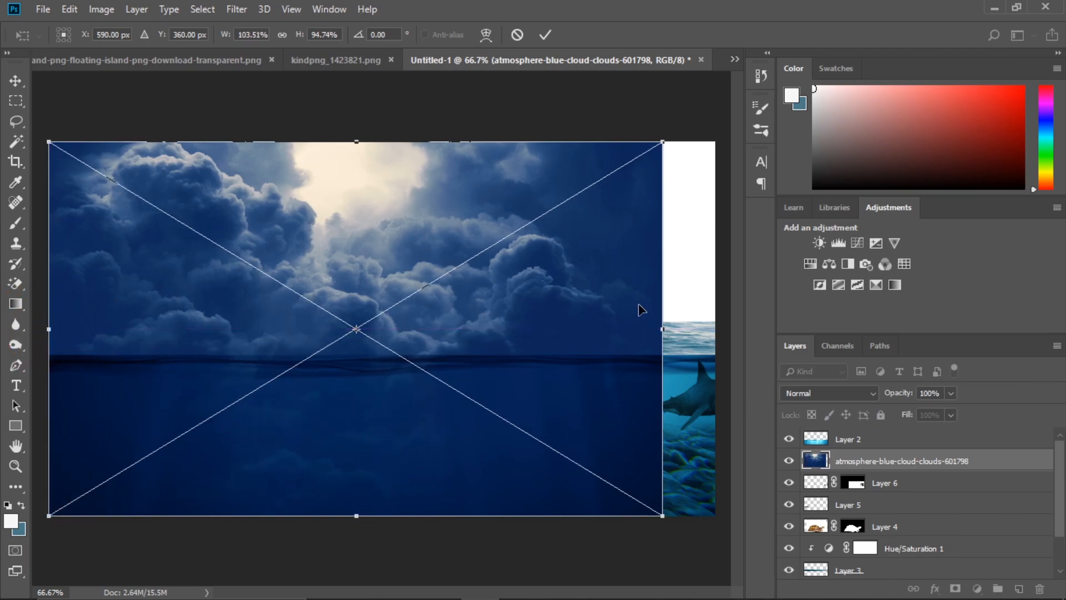
drag(662, 327, 716, 328)
key(Return)
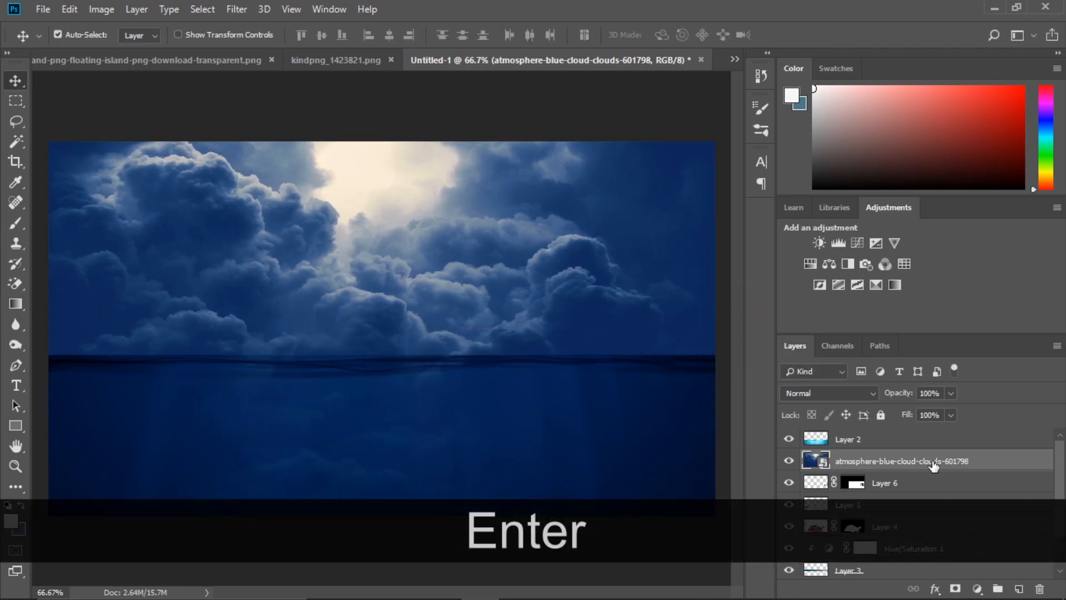
Reorder the cloudy sky layer so it sits beneath Layer 1 and directly above the Background.
drag(933, 466, 941, 560)
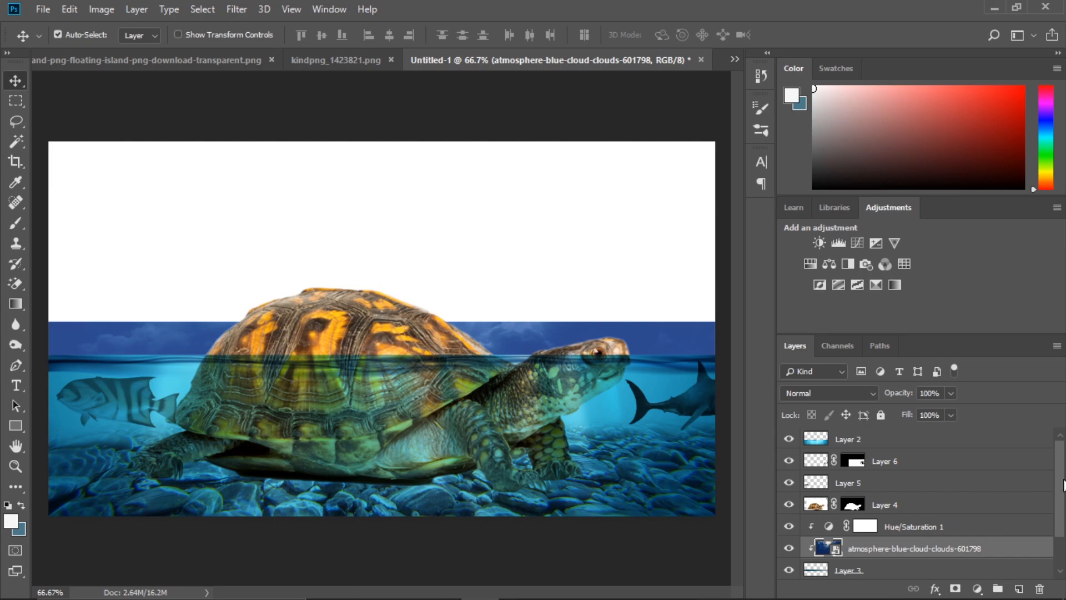
drag(1062, 482, 1062, 517)
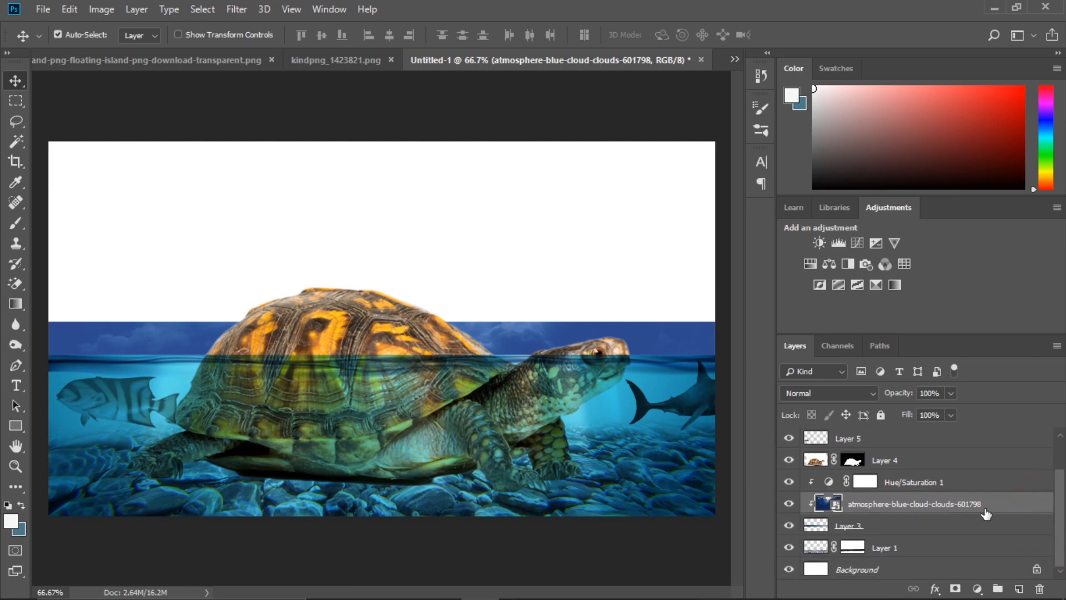
drag(975, 504, 968, 551)
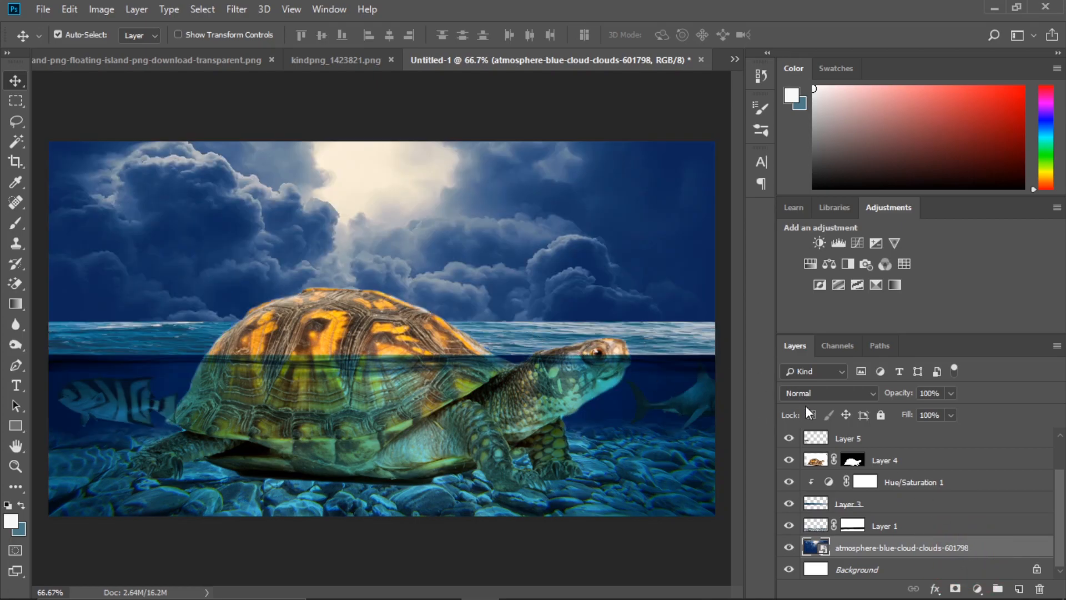
Add a layer mask to the sky and fade out its lower half with upward black-to-transparent linear gradients.
click(955, 588)
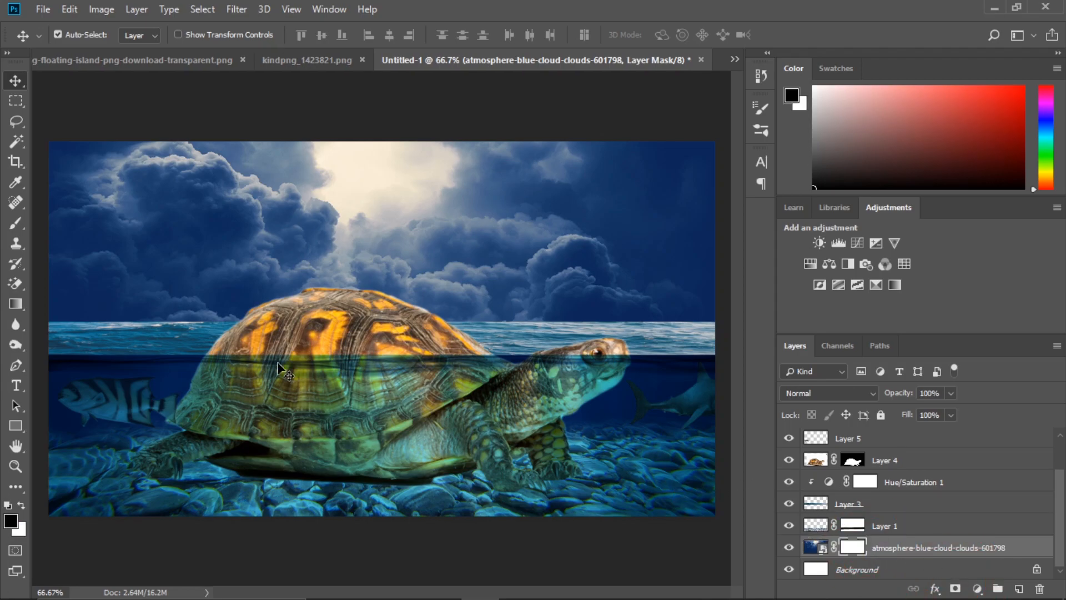
click(13, 302)
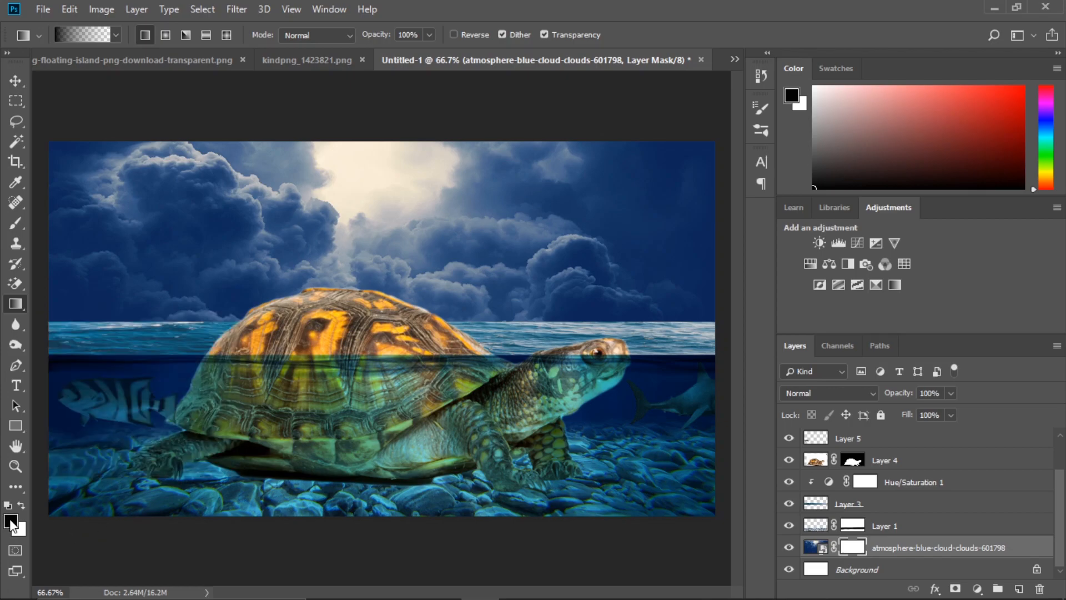
drag(389, 543, 385, 296)
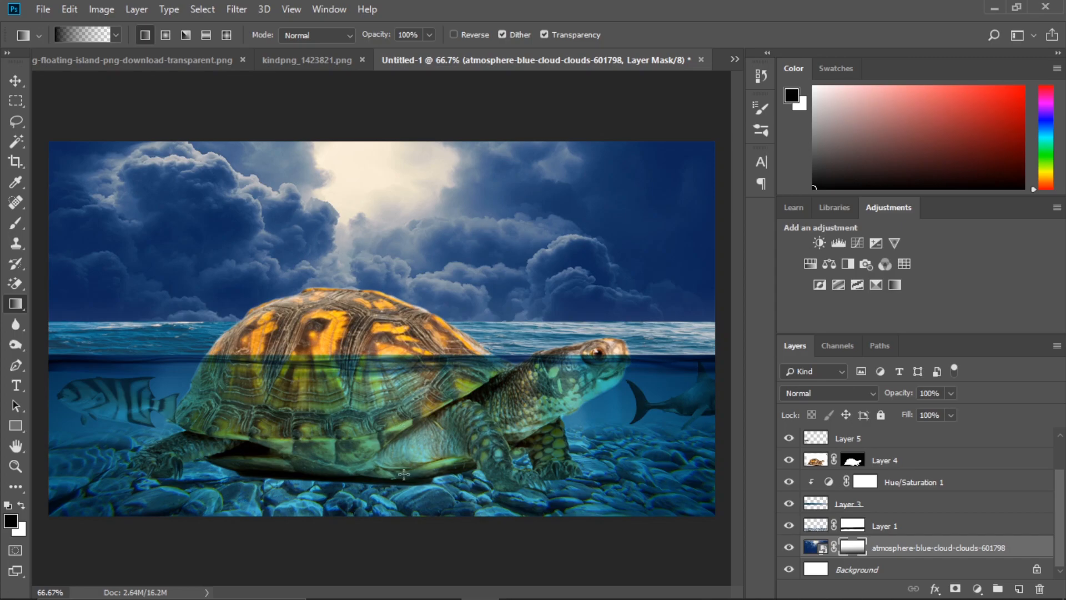
drag(407, 540, 400, 274)
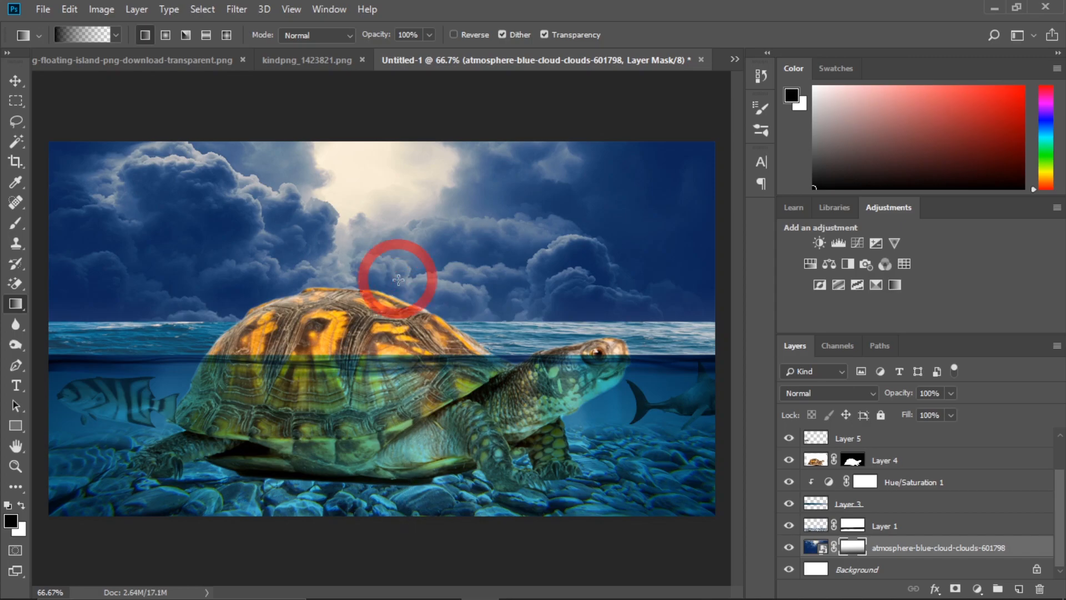
drag(402, 546, 393, 307)
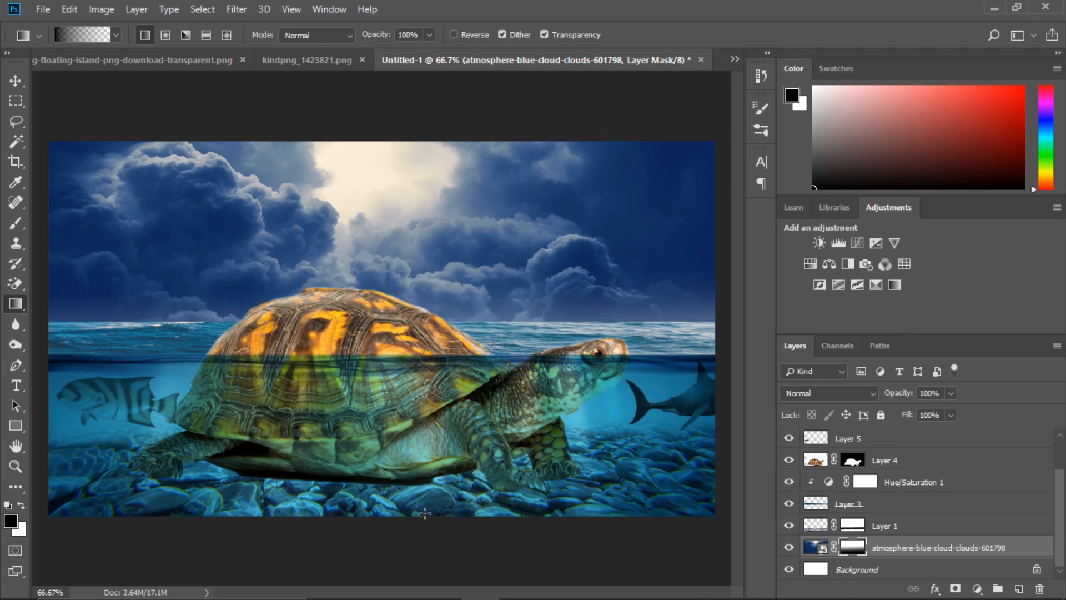
drag(415, 531, 409, 289)
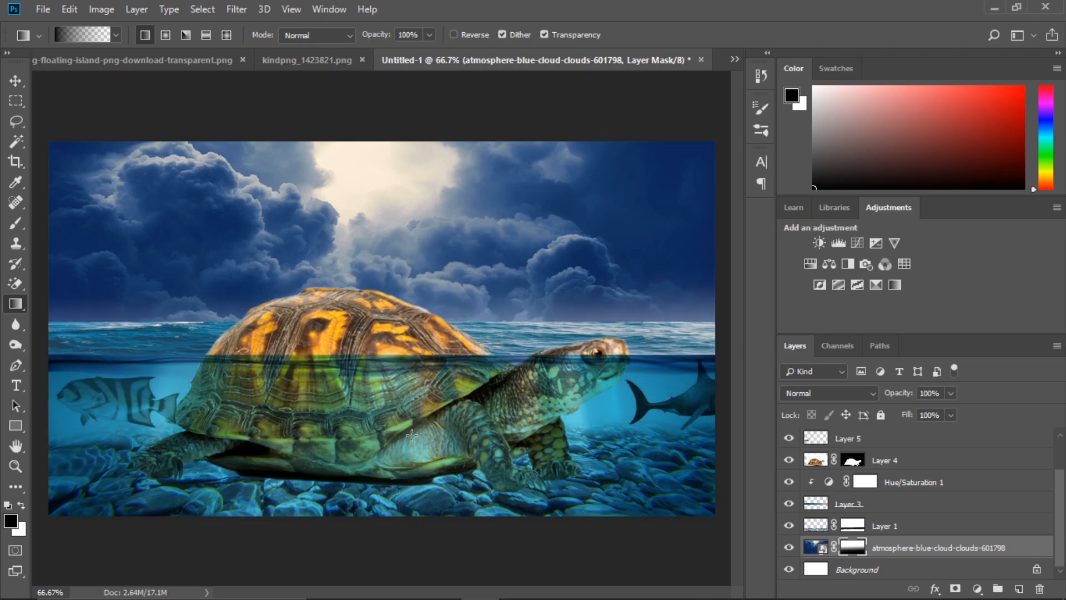
drag(384, 542, 394, 305)
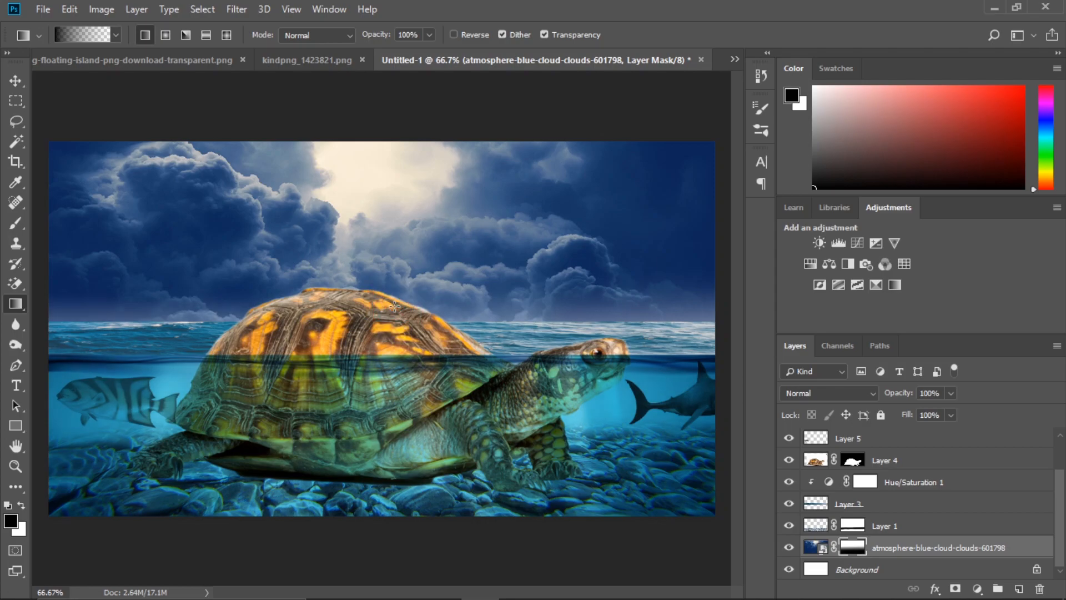
drag(361, 526, 368, 304)
drag(420, 538, 416, 347)
drag(380, 550, 377, 290)
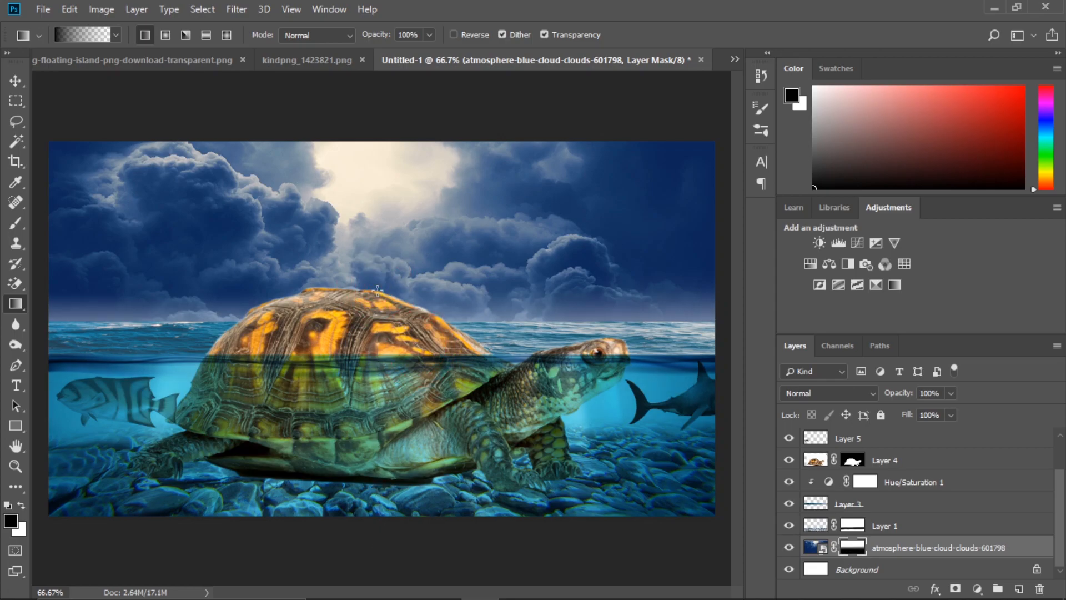
Add a Hue/Saturation adjustment clipped to the cloudy sky layer's image.
click(928, 546)
click(977, 589)
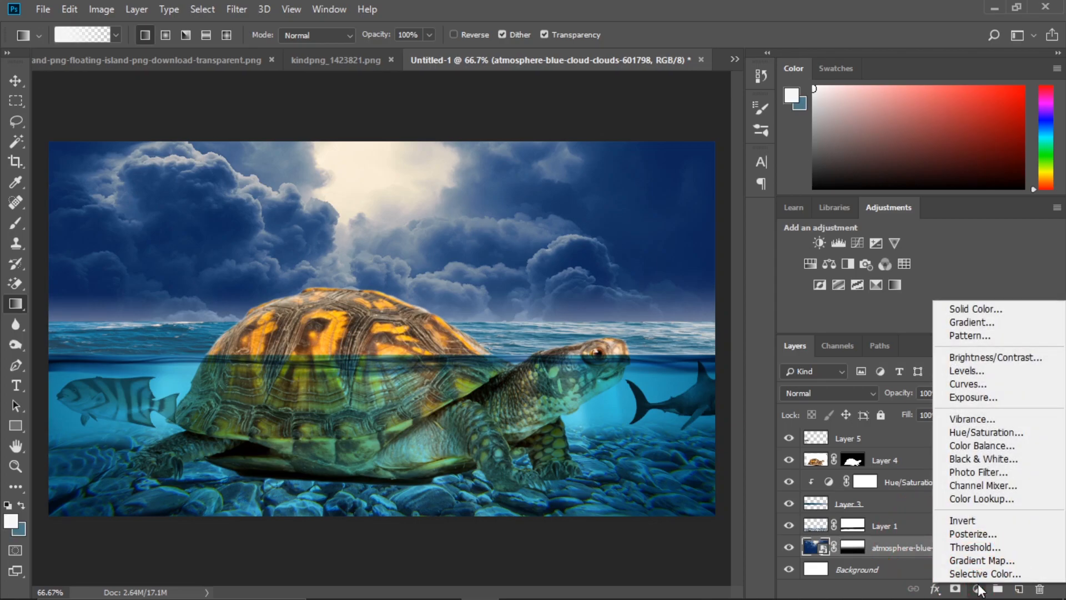
click(992, 432)
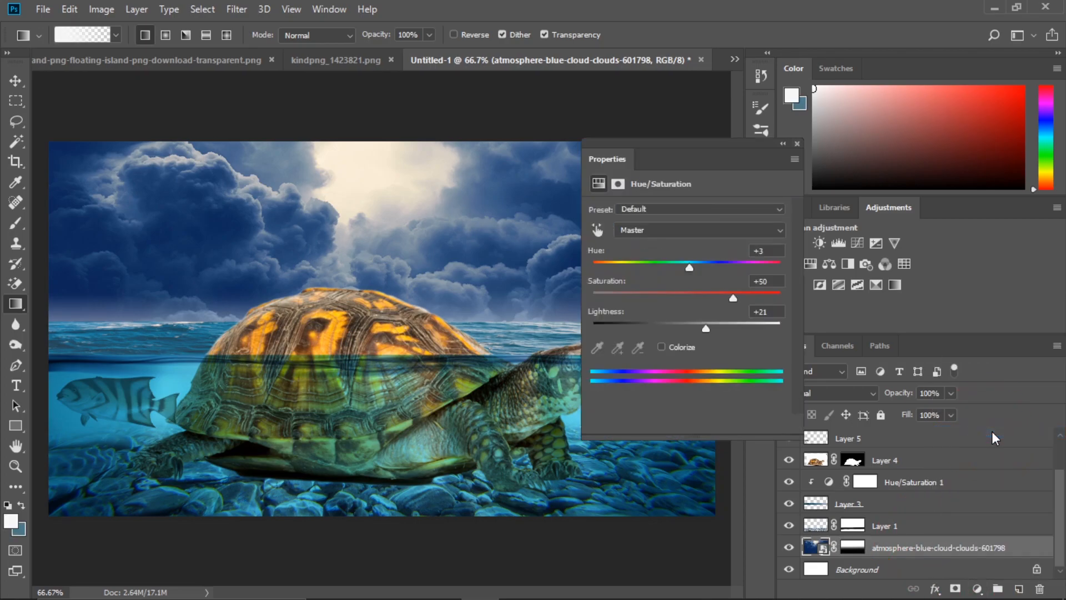
click(686, 425)
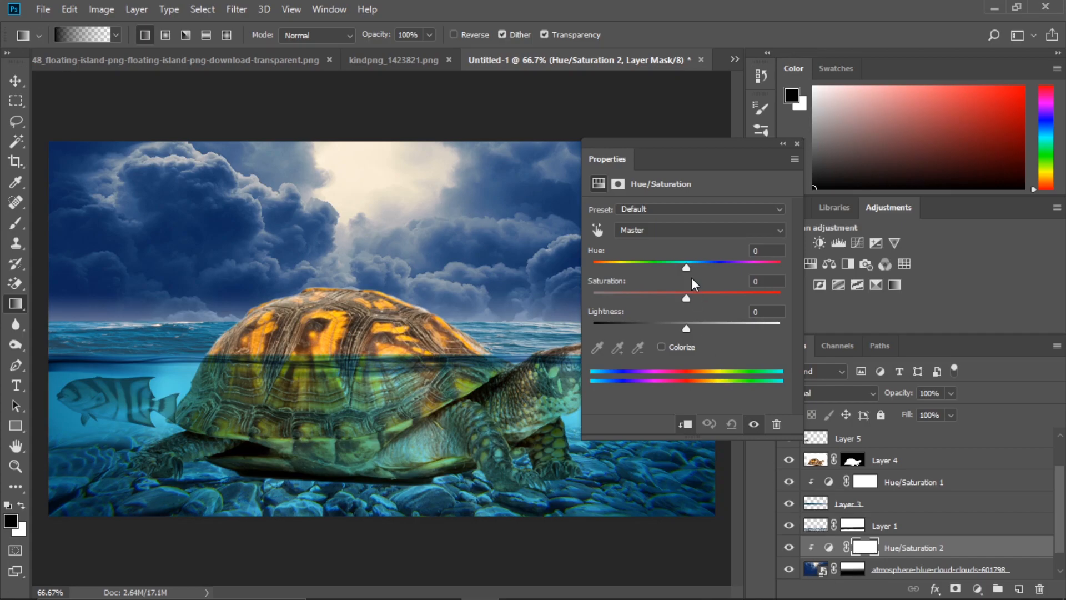
Shift the sky toward teal with Hue -18, Saturation +25 and Lightness +11, and close the adjustment's settings.
drag(685, 266, 699, 329)
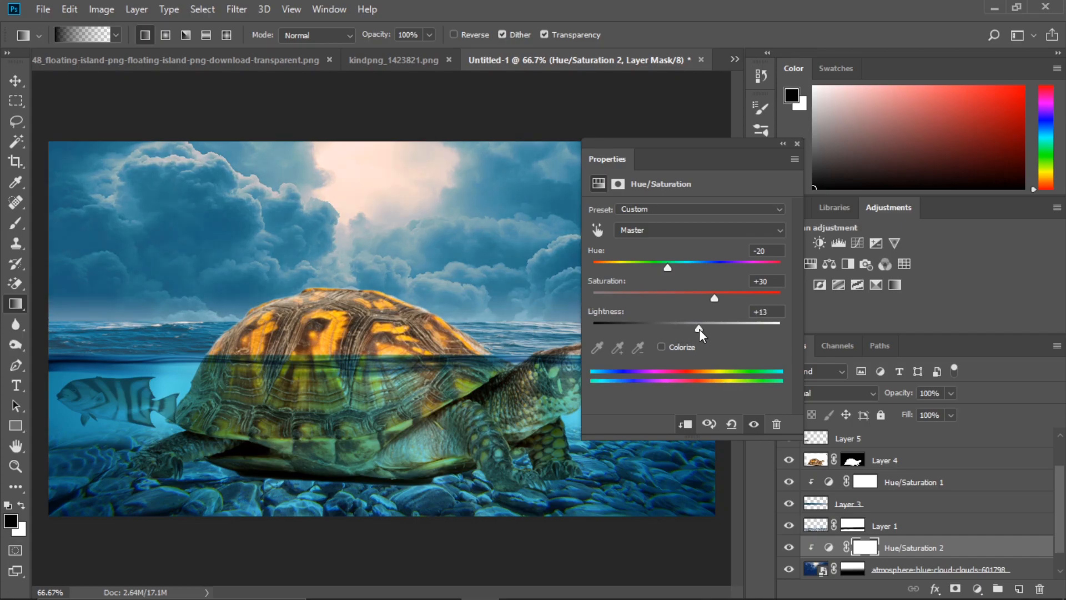
click(671, 267)
drag(695, 299, 681, 302)
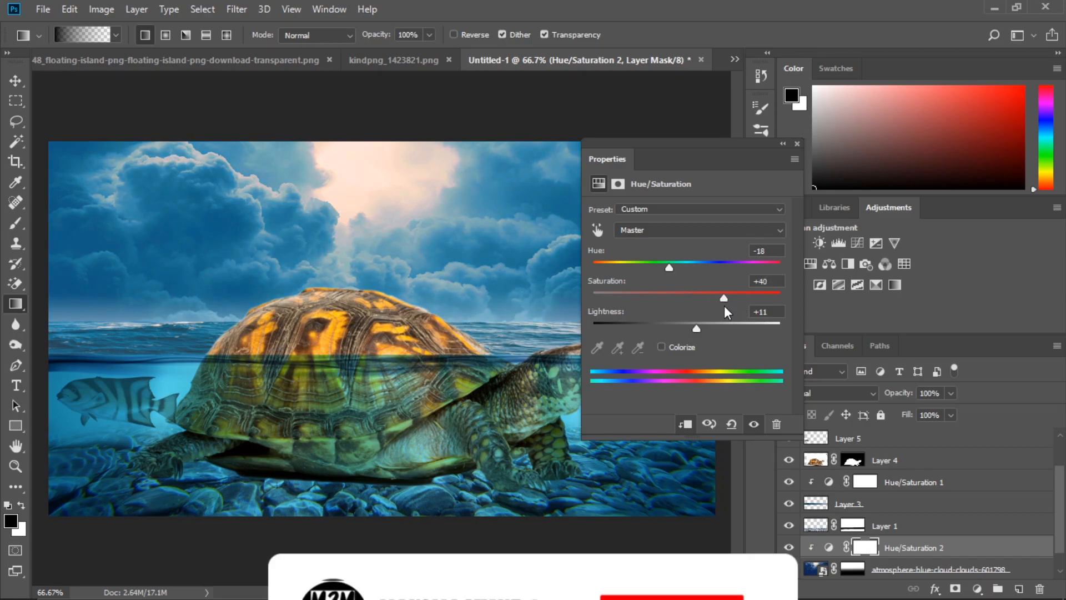
drag(724, 304, 711, 298)
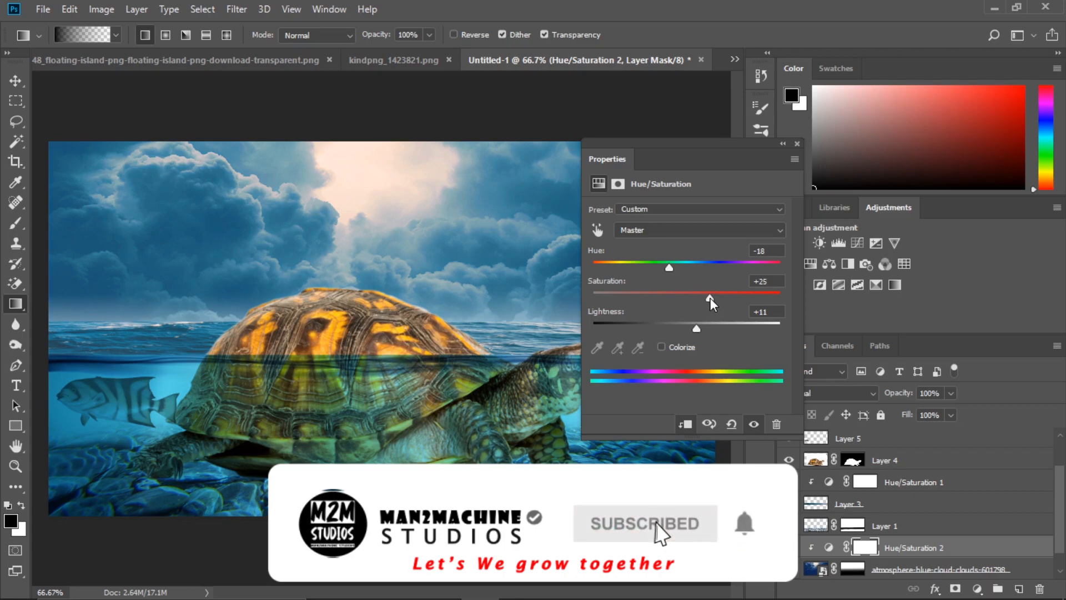
click(798, 143)
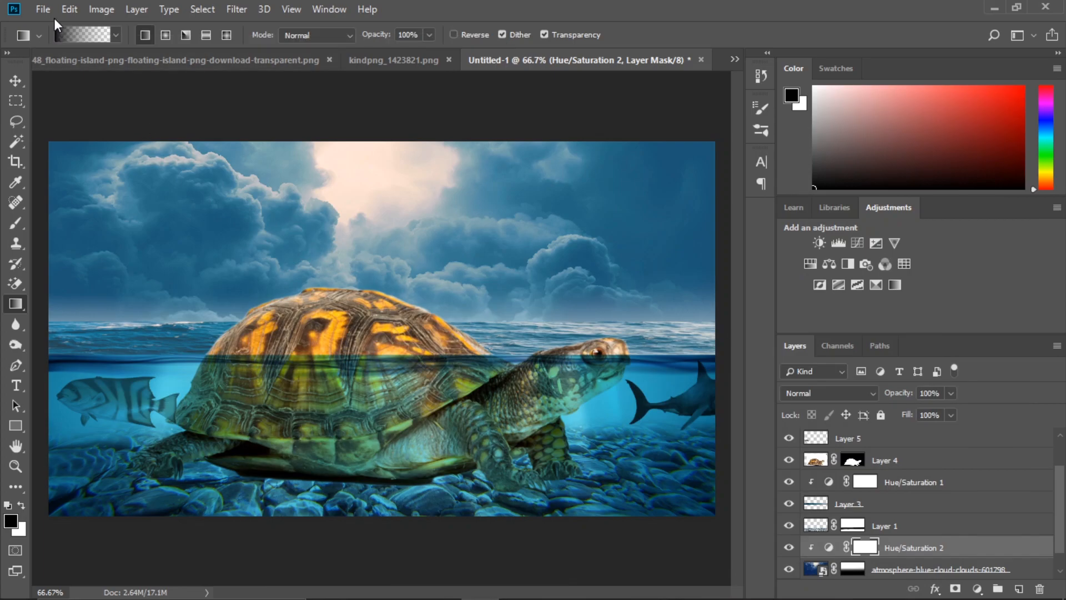
Place the grass-meadow-estate-7174 image from the Downloads folder into the composite and position its layer directly beneath Layer 2.
mouse_move(365, 584)
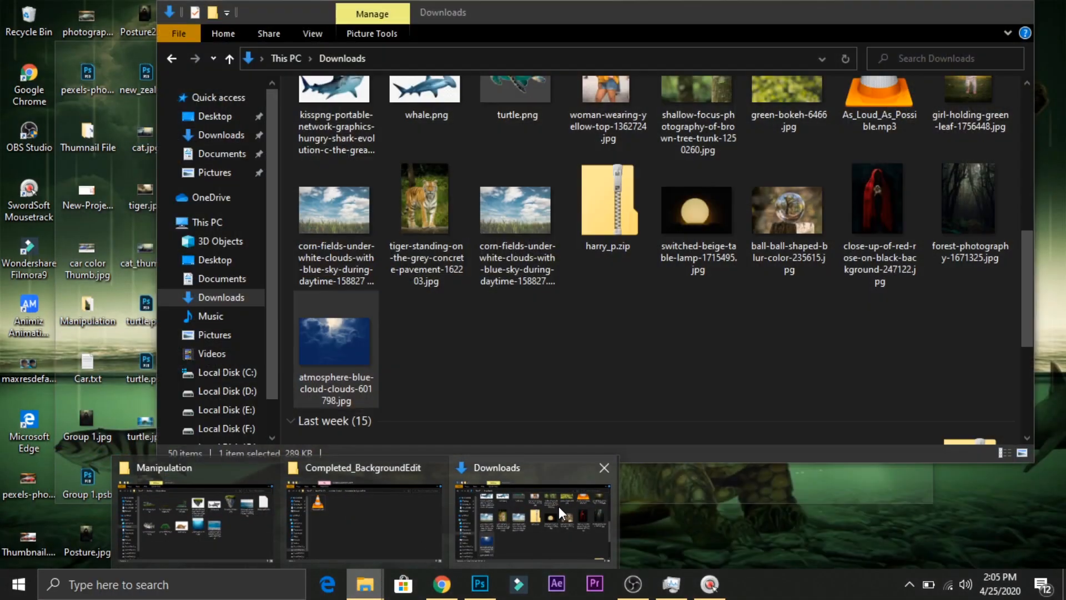
click(559, 506)
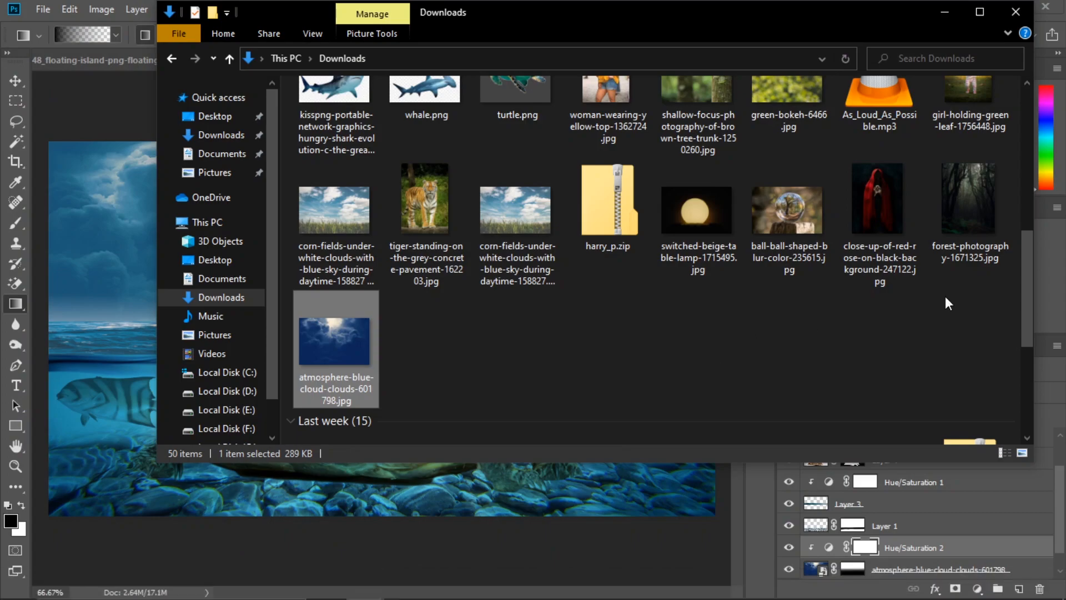
drag(1025, 263, 1029, 189)
drag(778, 285, 115, 289)
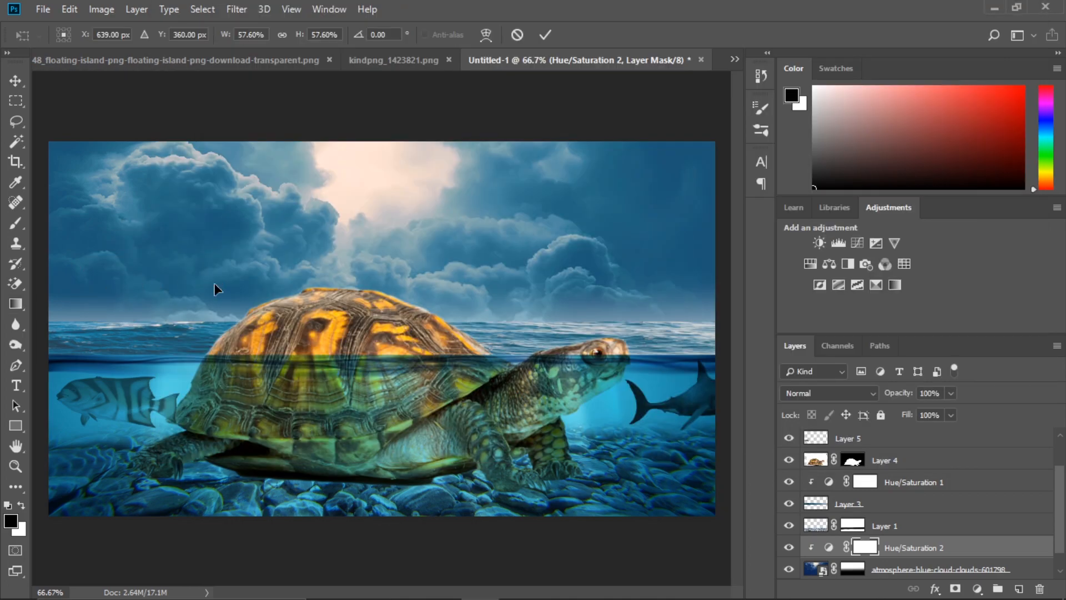
key(Return)
drag(939, 548, 944, 453)
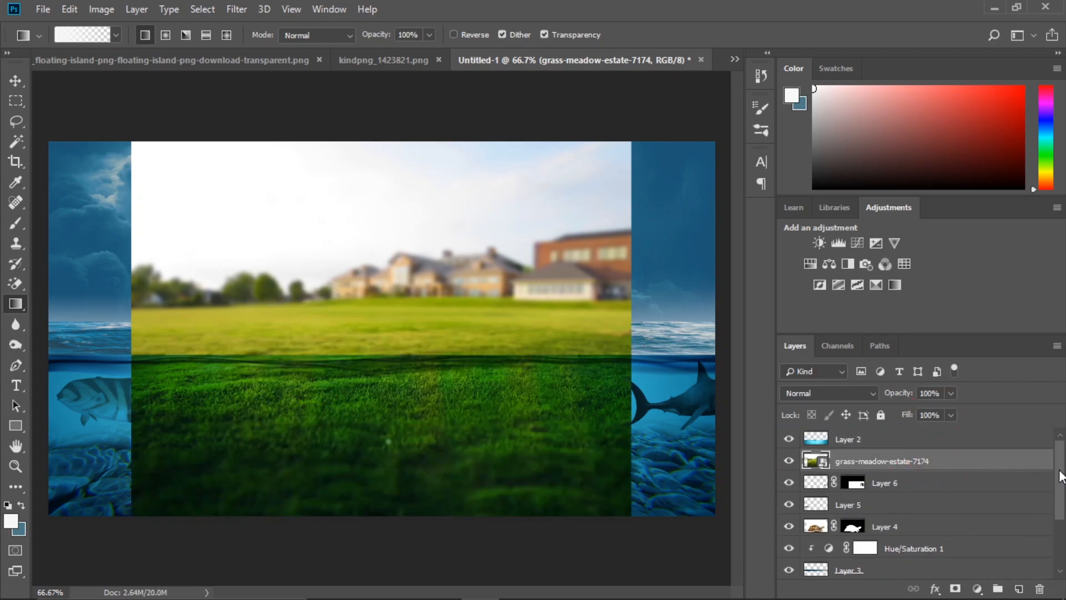
Rasterize the meadow image, copy a rectangular strip of its foreground grass to a new layer, and delete the original.
right_click(850, 461)
click(926, 274)
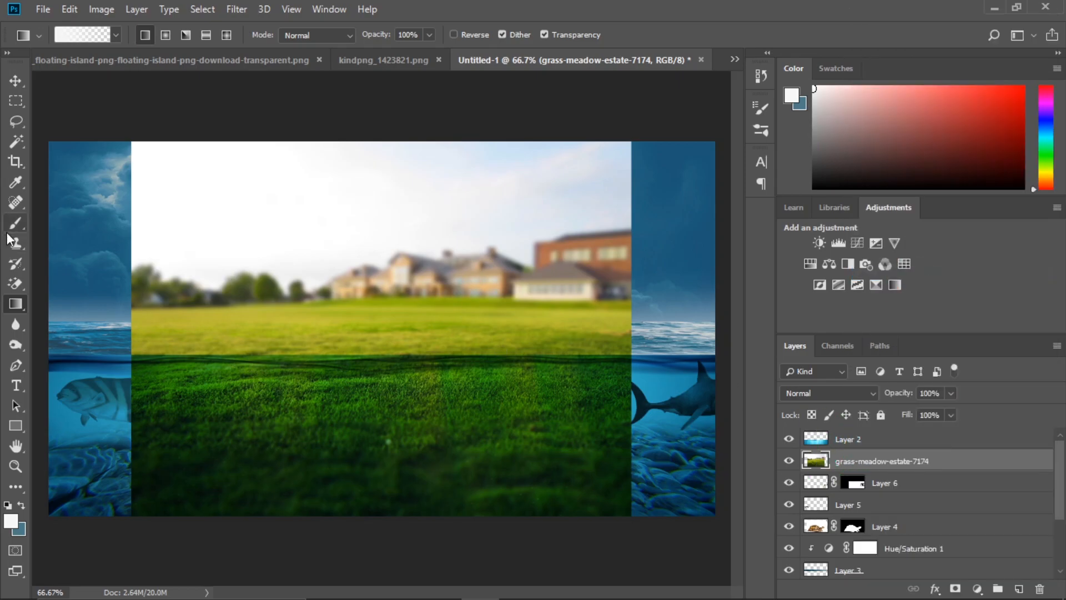
click(15, 101)
drag(131, 360, 630, 452)
key(ctrl+j)
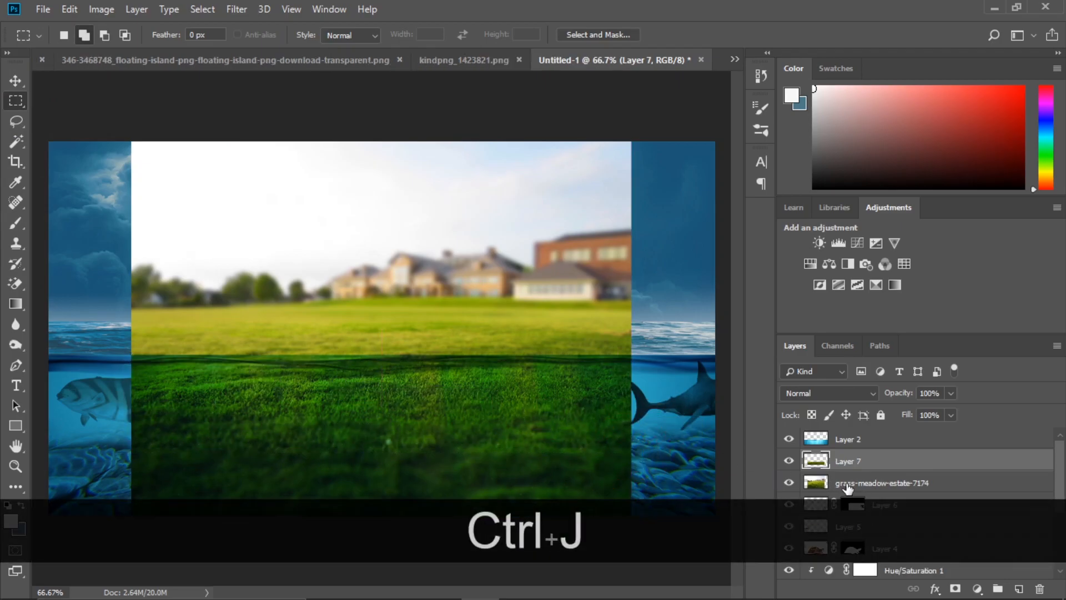
click(847, 487)
key(Delete)
Move the grass strip over the exposed turtle shell, narrow it to 56.98% width and set its opacity to 62%.
click(844, 462)
key(ctrl+t)
drag(412, 378, 412, 302)
drag(628, 321, 493, 322)
drag(127, 323, 209, 322)
drag(897, 393, 870, 394)
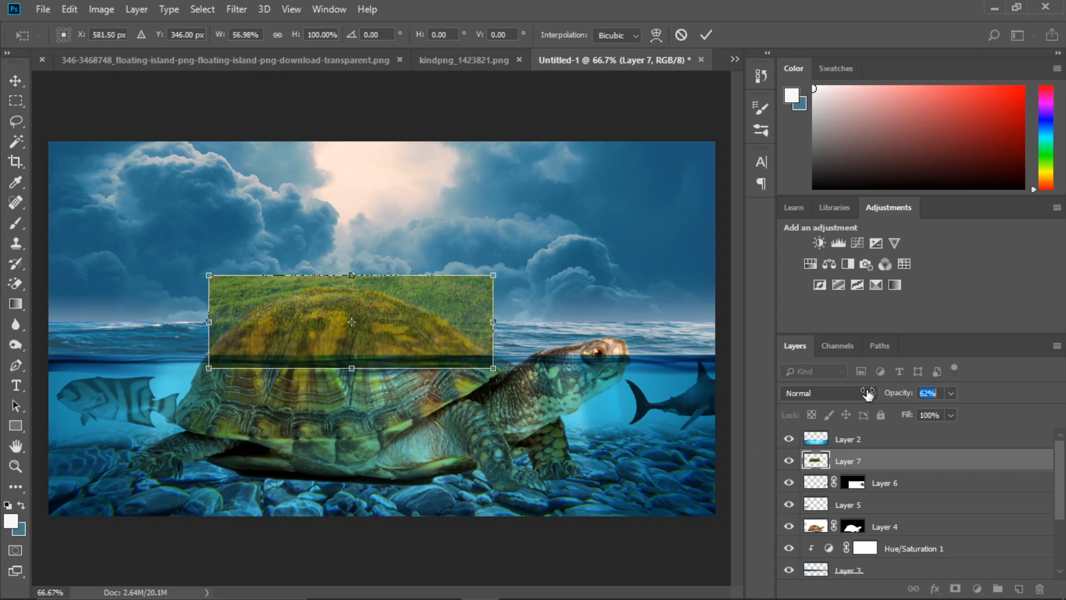
Warp the grass strip into a dome that follows the curve of the turtle shell above the water.
right_click(412, 341)
click(468, 434)
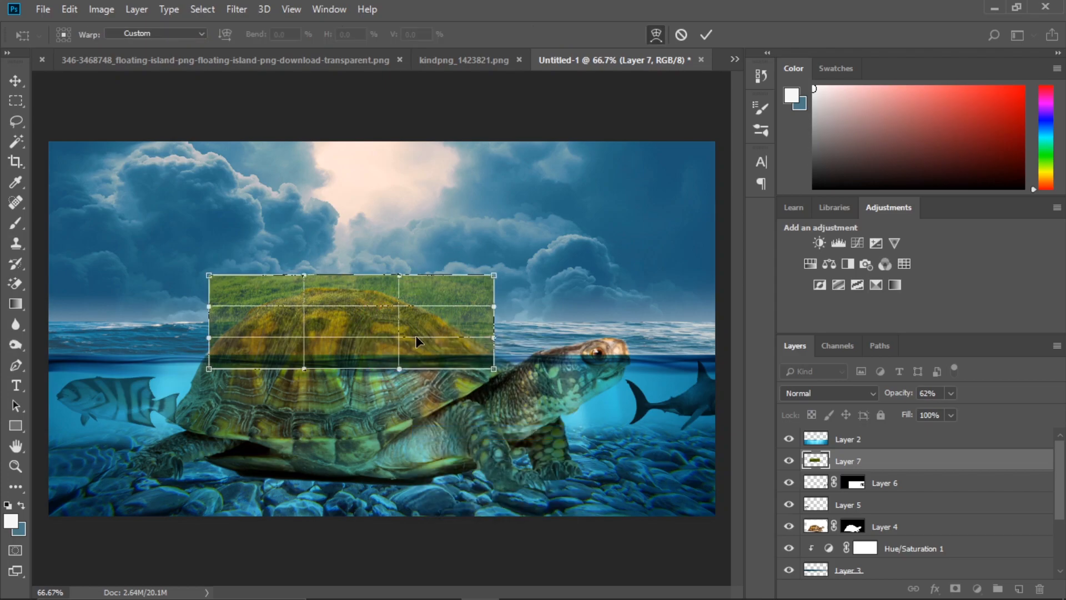
drag(307, 281, 308, 305)
drag(400, 285, 395, 305)
drag(305, 296, 306, 291)
drag(216, 283, 310, 290)
drag(495, 276, 347, 290)
drag(394, 343, 336, 350)
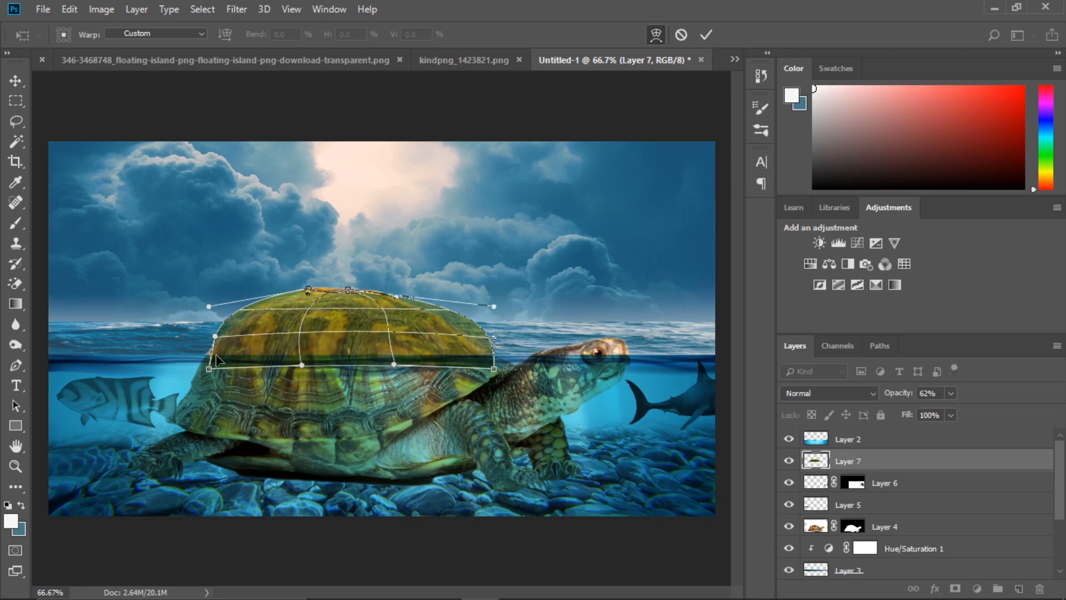
Refine the grass warp so its lower corners meet the waterline and its right side follows the shell, and apply it.
mouse_move(208, 371)
mouse_down()
mouse_move(206, 336)
mouse_move(205, 359)
mouse_up()
drag(496, 372, 495, 361)
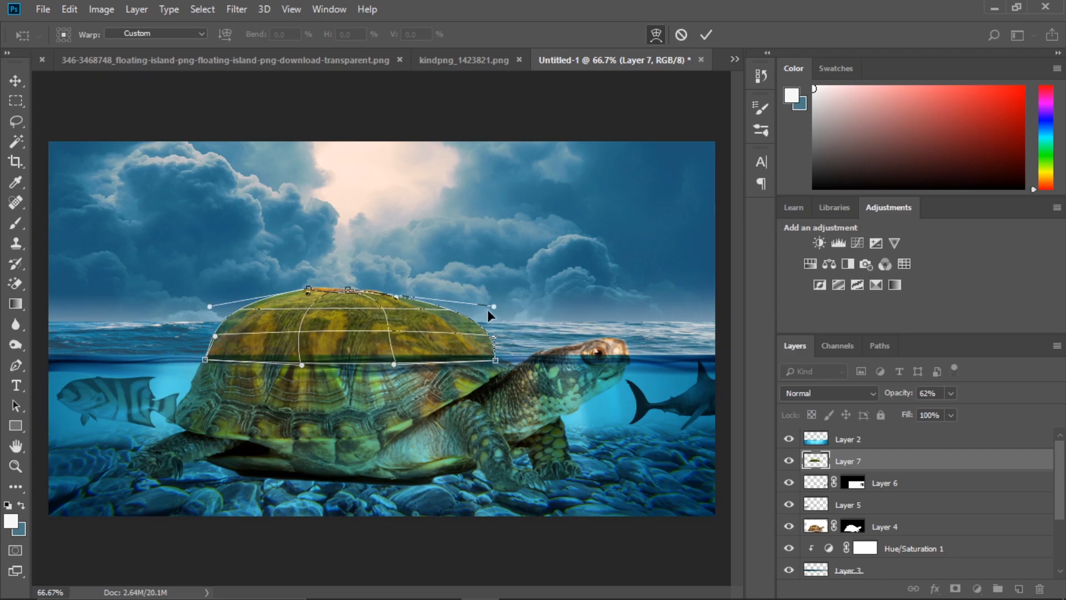
drag(479, 308, 455, 316)
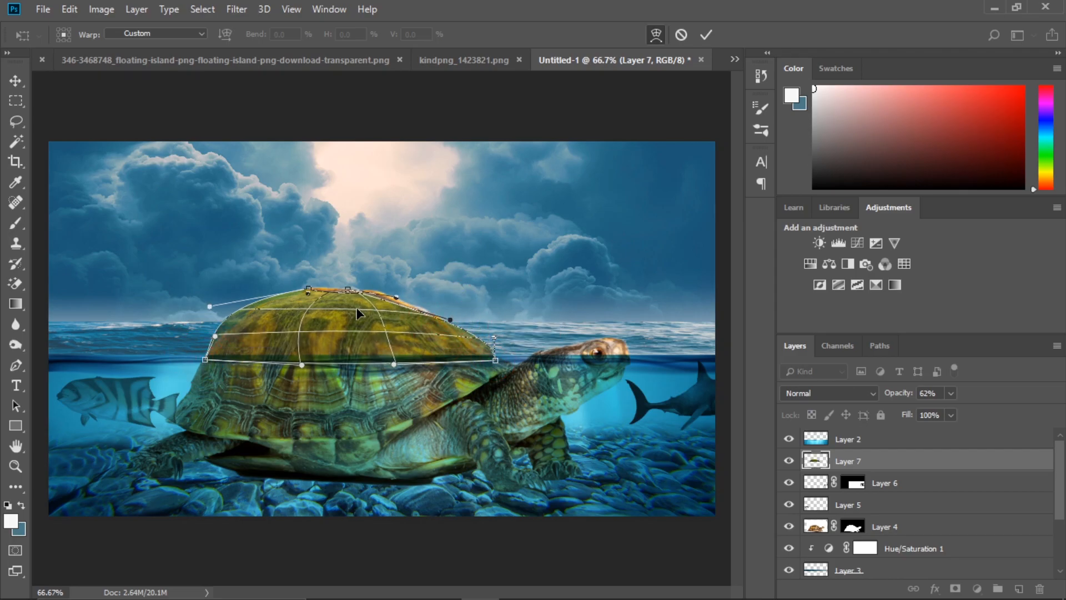
drag(359, 293, 387, 293)
drag(495, 358, 488, 361)
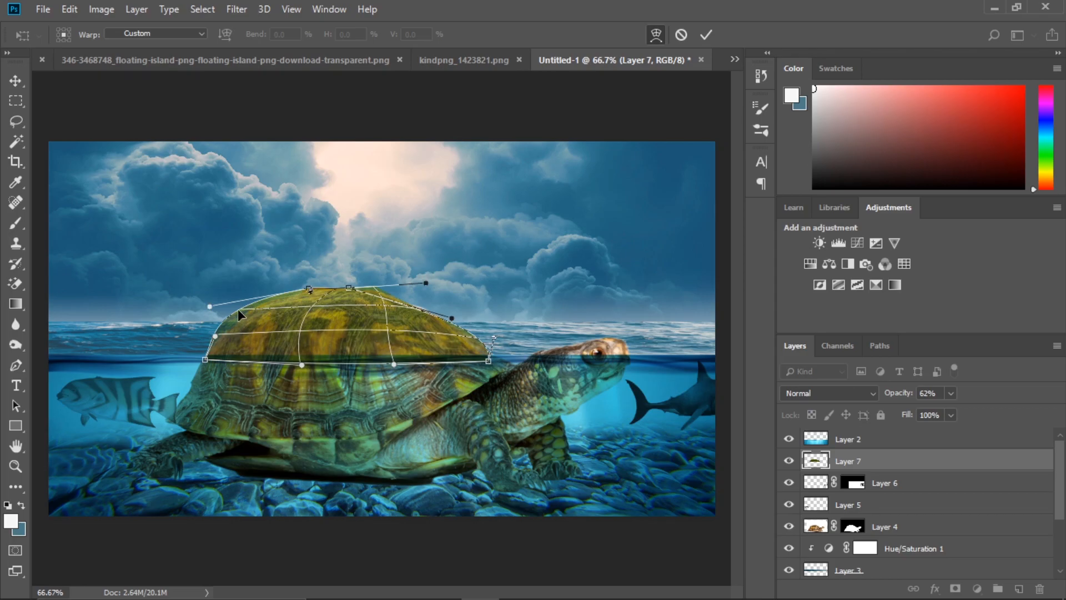
key(Return)
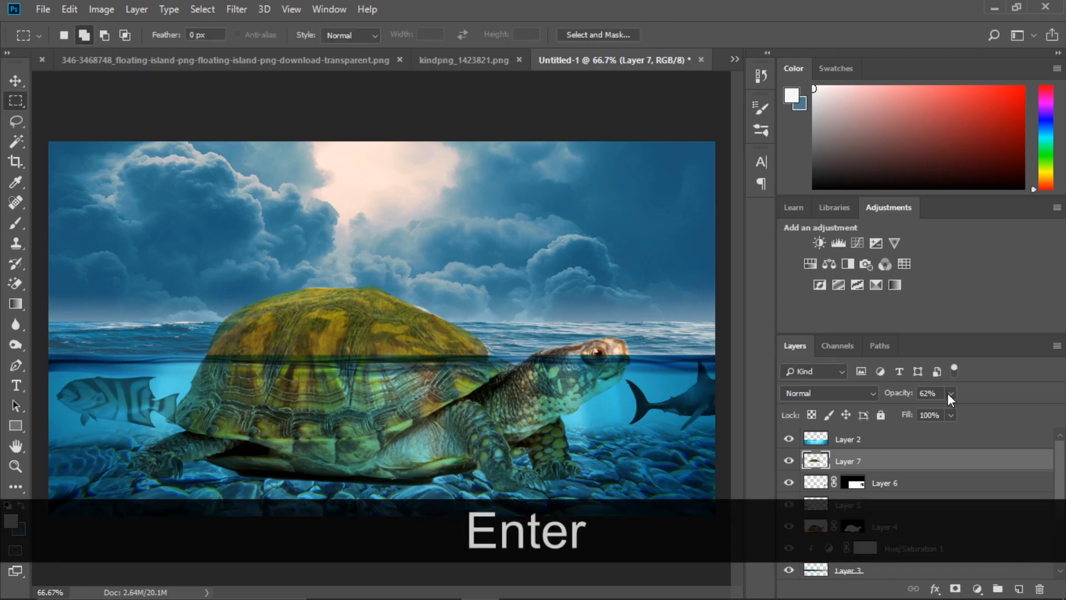
Raise the grass layer's opacity to 73% and stretch it slightly to cover the shell's right edge.
drag(901, 393, 932, 398)
key(ctrl+t)
drag(488, 326, 493, 326)
drag(353, 285, 354, 285)
key(Return)
Add a layer mask to the grass and paint away its right-edge overhang with a small soft black brush at 39% opacity.
key(m)
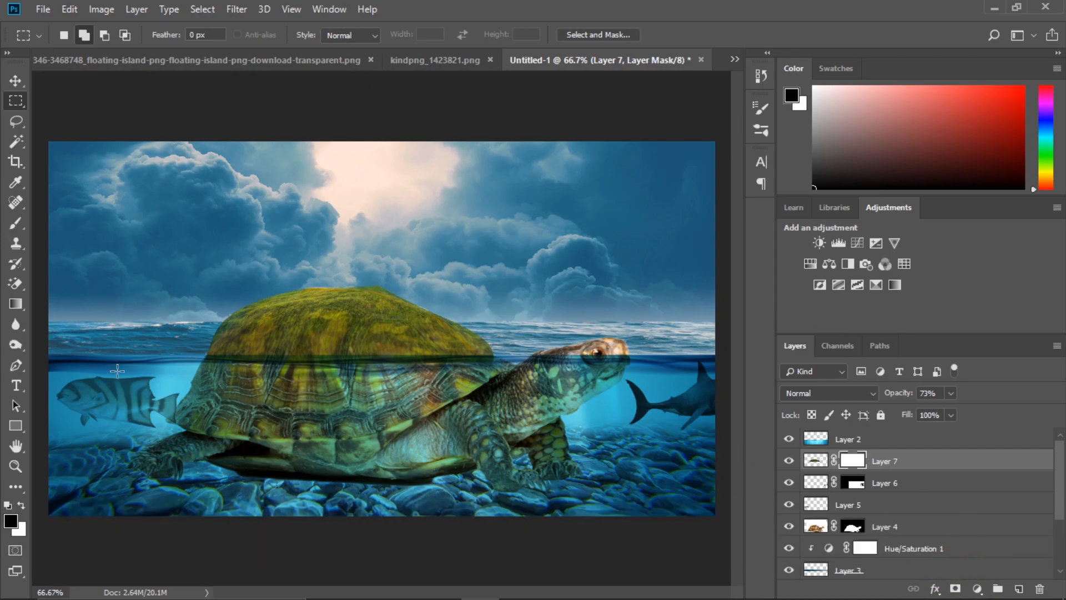
click(16, 223)
drag(270, 33, 225, 39)
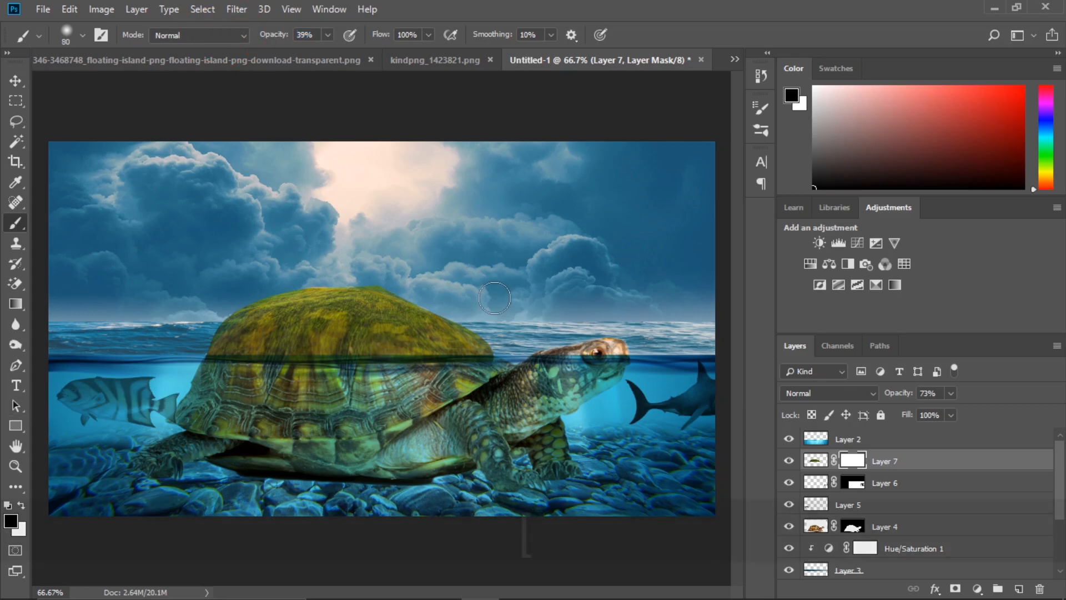
key(bracketleft)
key(bracketleft)
key(bracketleft)
drag(481, 327, 497, 355)
Mask the grass spilling past the shell's upper-left edge at 40% layer opacity, and set the grass layer's opacity to 94%.
drag(902, 395, 883, 403)
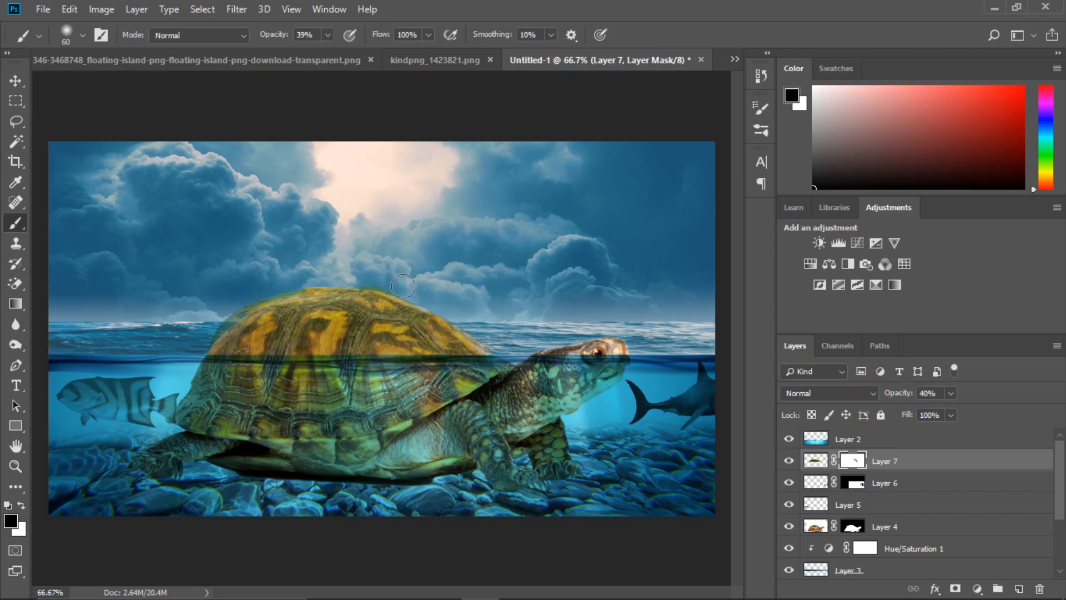
drag(355, 276, 227, 311)
drag(898, 392, 954, 390)
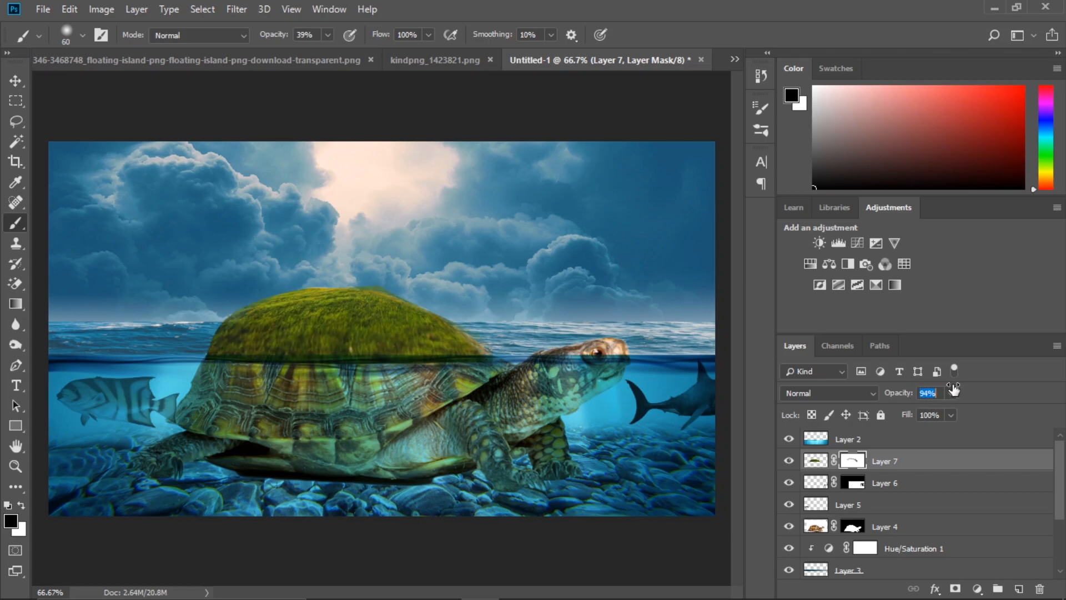
Touch up the grass mask along the shell's right side with white at 39% and black at 70% brush opacity.
click(22, 506)
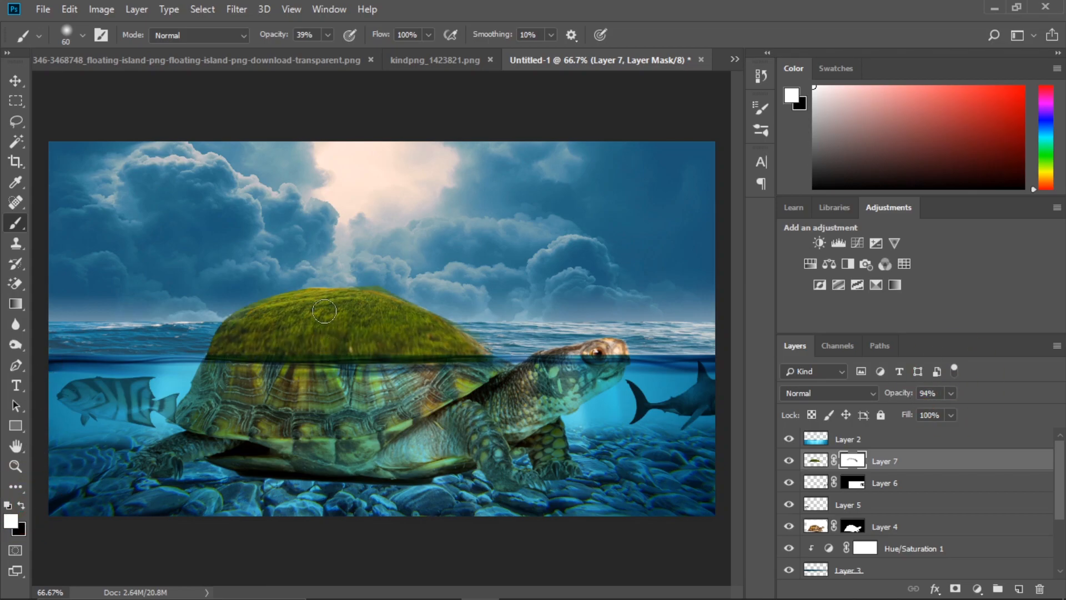
drag(411, 314, 482, 354)
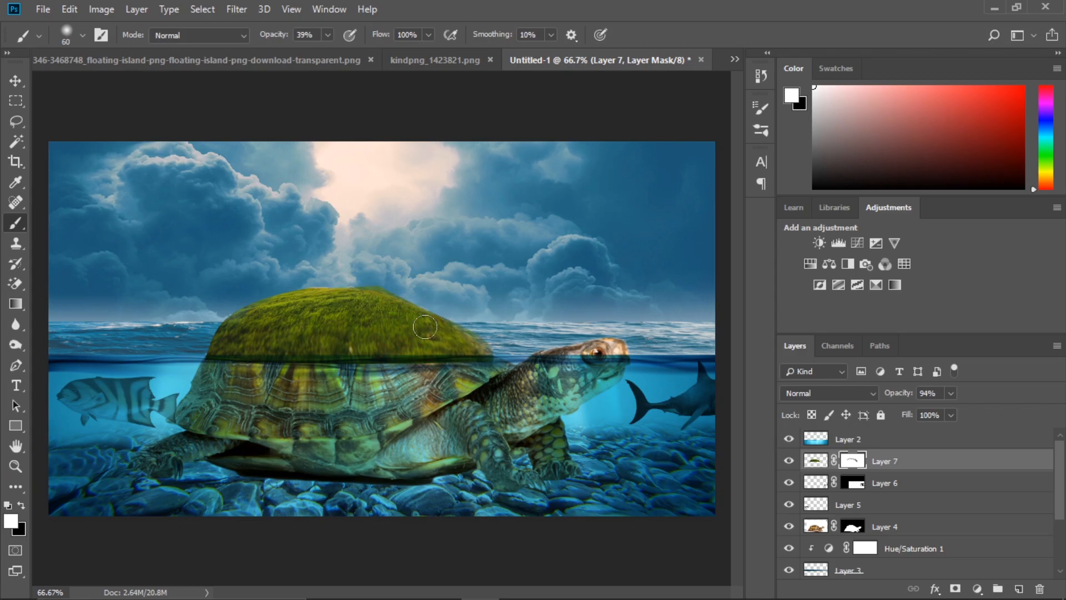
drag(273, 35, 296, 38)
click(21, 507)
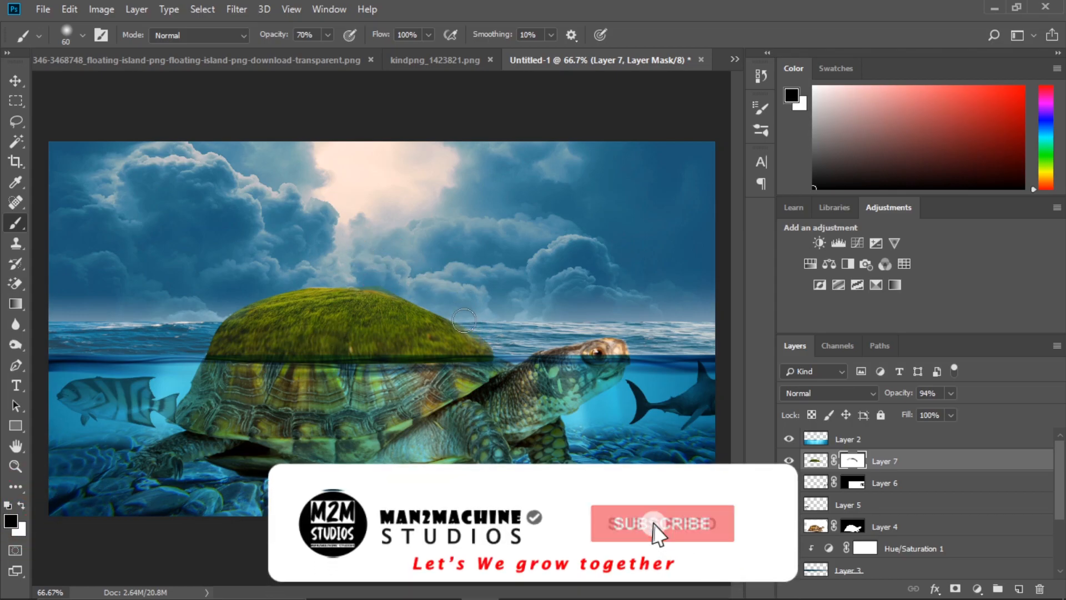
click(444, 265)
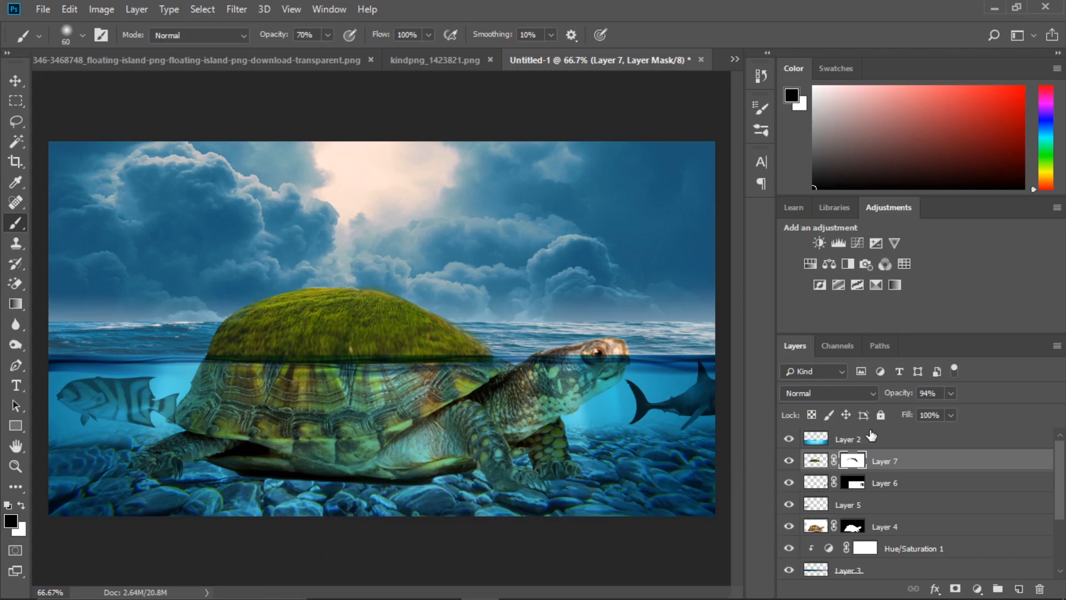
Place the 4-2-island-png-thumb image from the Downloads folder into the open kindpng_1423821.png document.
click(880, 440)
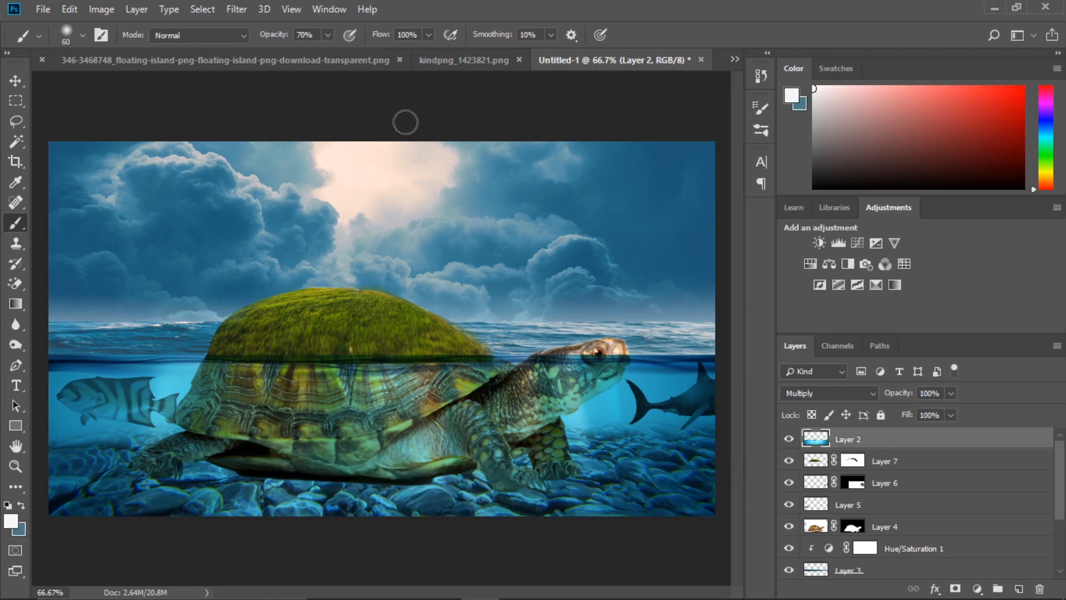
click(305, 59)
click(115, 58)
click(309, 59)
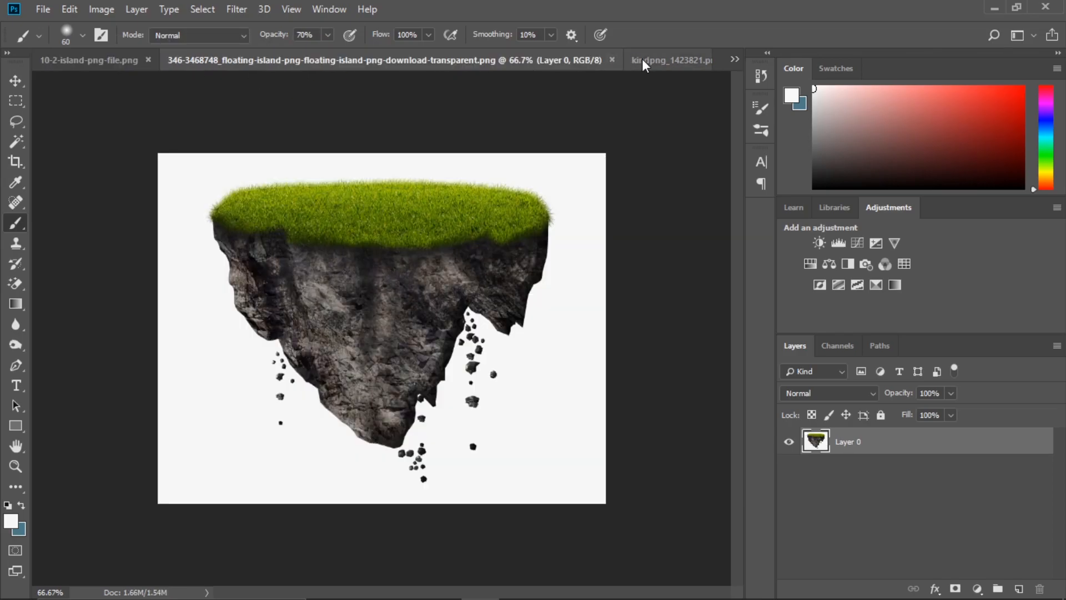
click(649, 60)
mouse_move(364, 585)
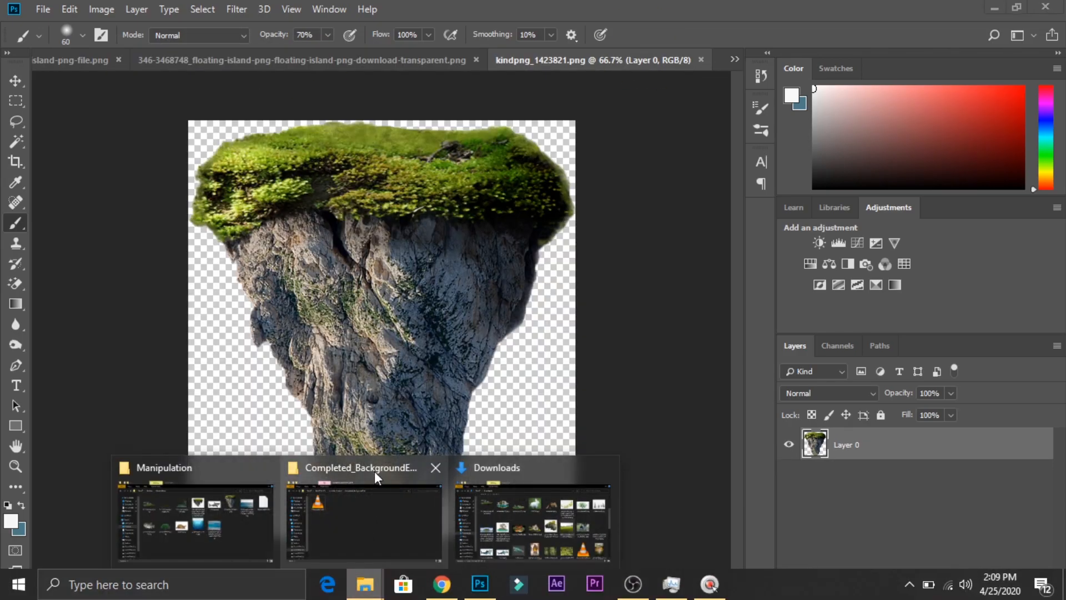
click(528, 528)
drag(1028, 186, 1028, 183)
drag(322, 144, 123, 241)
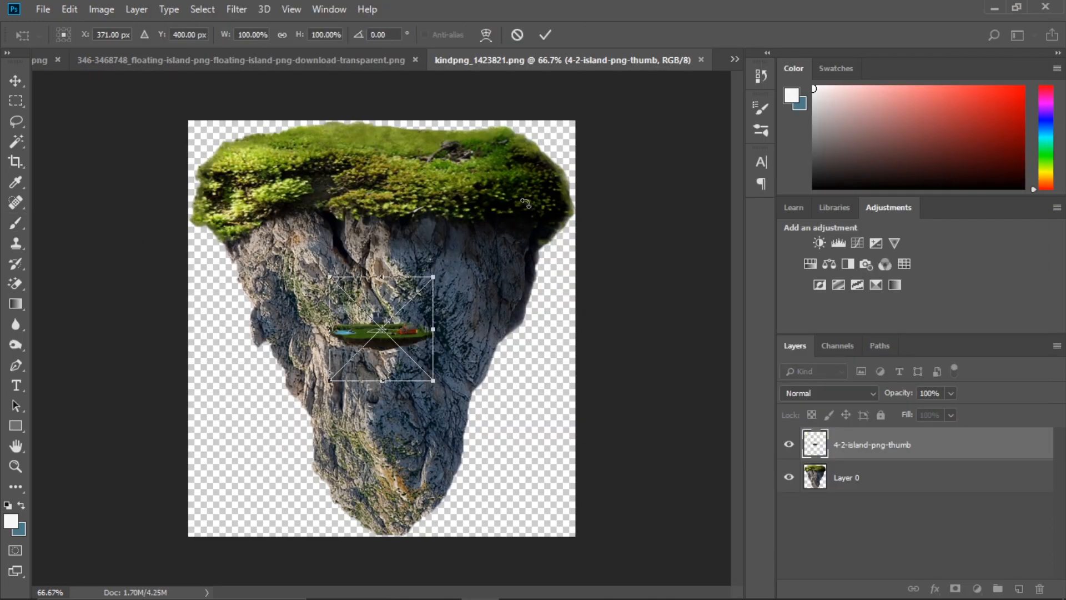
key(Return)
Copy the mossy rock island and the small castle island into the Untitled-1 composite, and close kindpng_1423821.png without saving.
drag(535, 97, 536, 102)
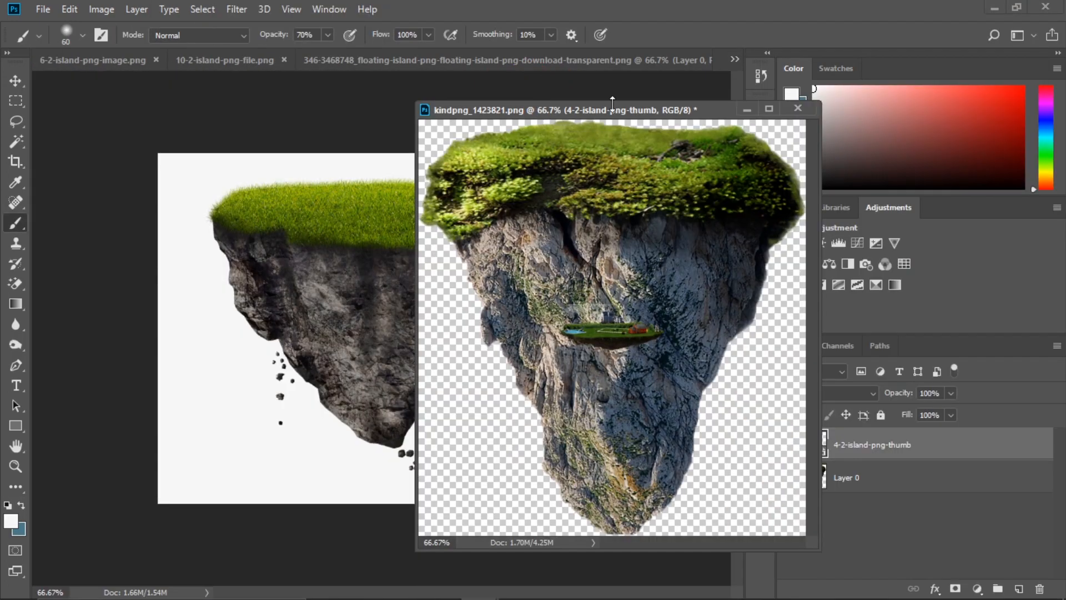
click(737, 59)
click(587, 133)
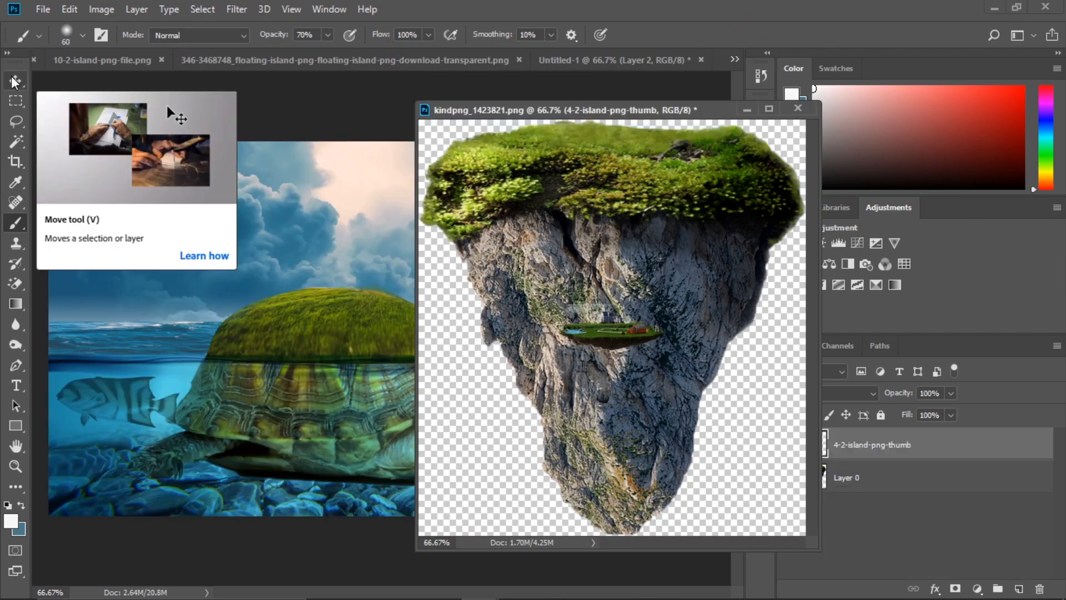
click(16, 81)
drag(552, 185, 282, 188)
click(611, 328)
drag(567, 337, 294, 344)
click(799, 109)
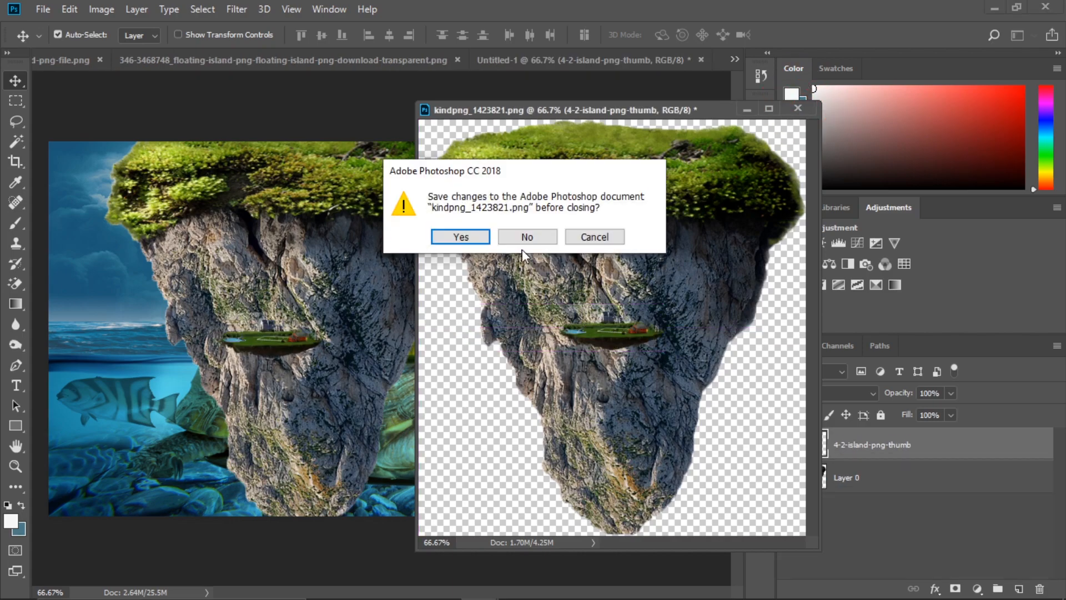
click(548, 238)
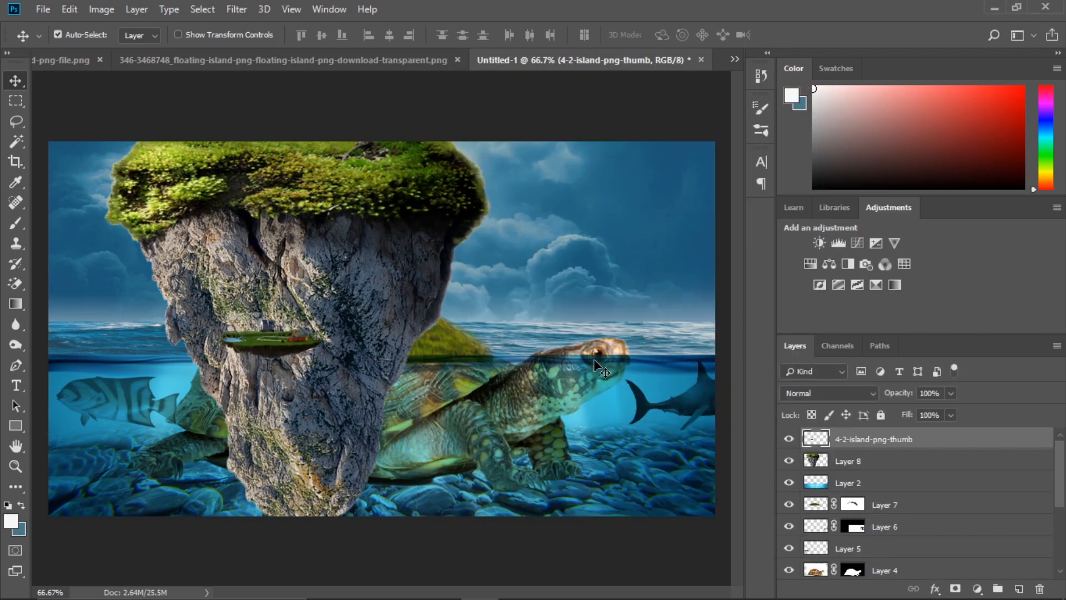
Scale the mossy rock island to about 26% width and 21% height, and place it in the sky's upper-right corner.
key(ctrl)
click(868, 469)
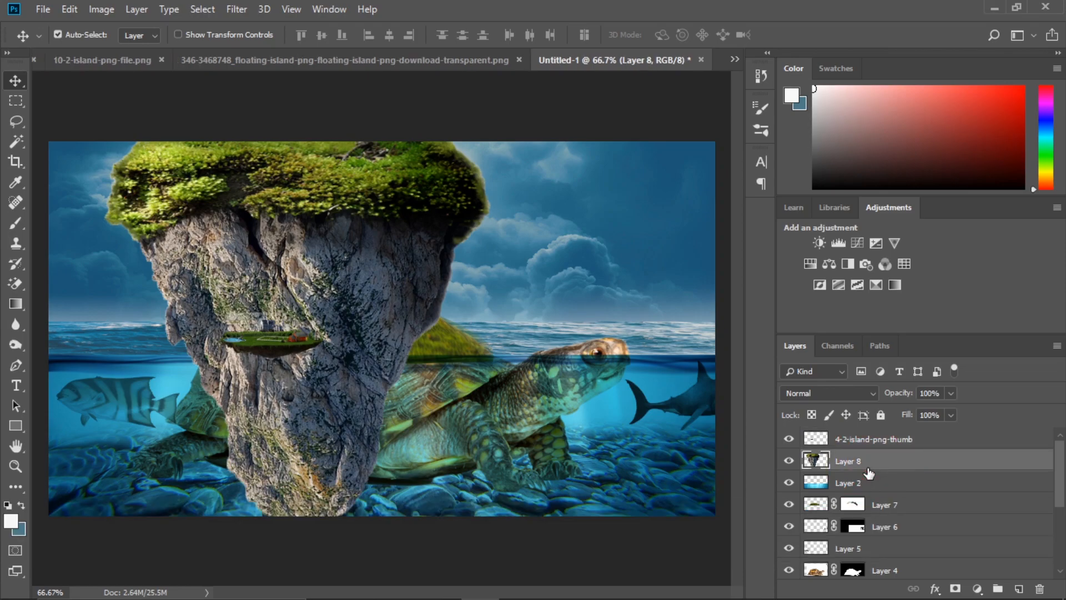
key(ctrl+t)
drag(490, 119, 307, 325)
drag(206, 395, 555, 297)
drag(638, 333, 583, 332)
drag(531, 435, 525, 337)
drag(468, 286, 488, 286)
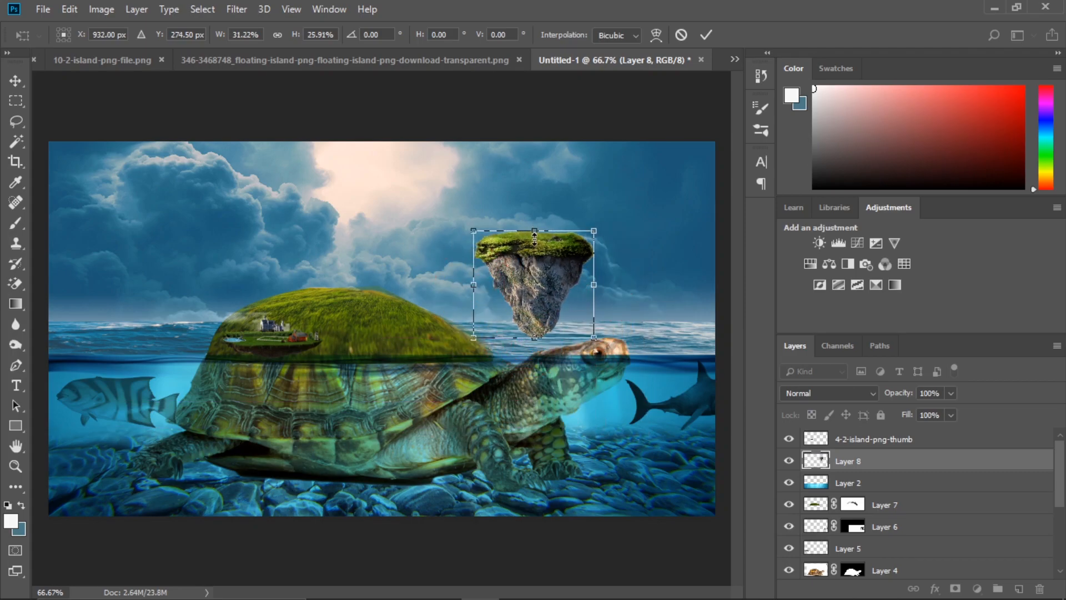
drag(534, 236, 535, 247)
drag(473, 291, 493, 290)
drag(542, 337, 542, 327)
drag(550, 289, 653, 229)
key(Return)
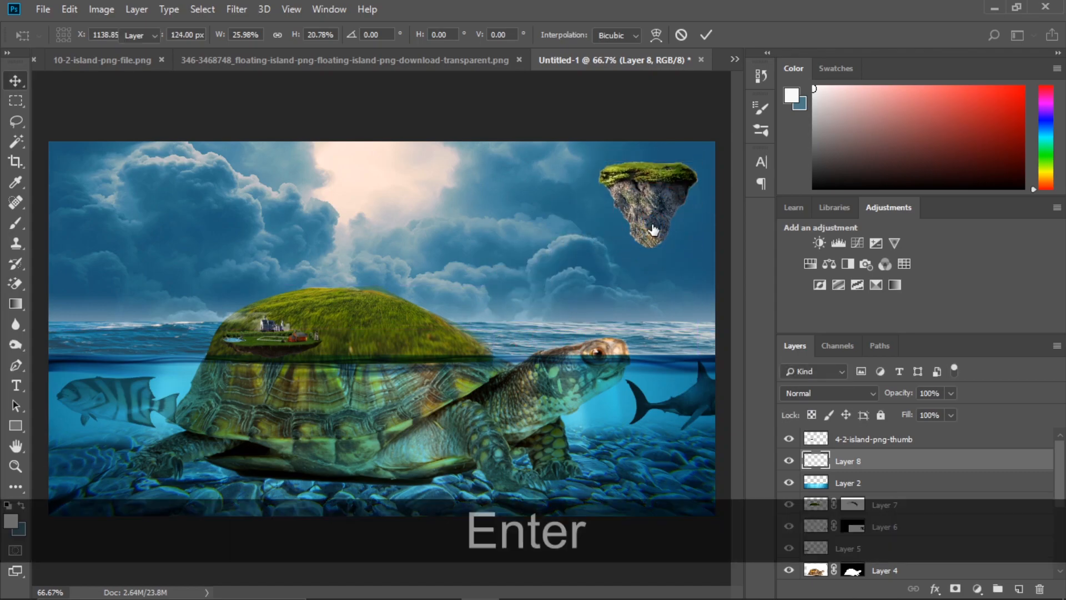
Enlarge the castle island to 187.5% width and about 170% height, and set it on top of the turtle's grassy shell.
click(297, 338)
mouse_move(323, 336)
mouse_down()
mouse_move(381, 339)
mouse_move(355, 293)
mouse_move(364, 297)
mouse_move(332, 353)
mouse_up()
drag(407, 327, 457, 297)
drag(256, 299, 249, 298)
drag(316, 309, 300, 321)
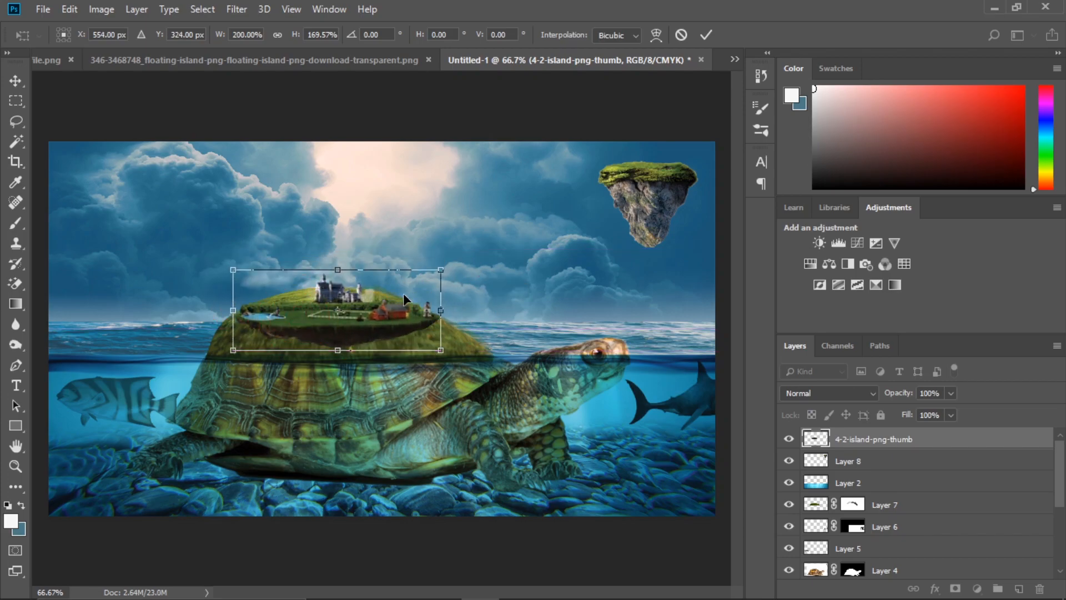
drag(437, 309, 427, 310)
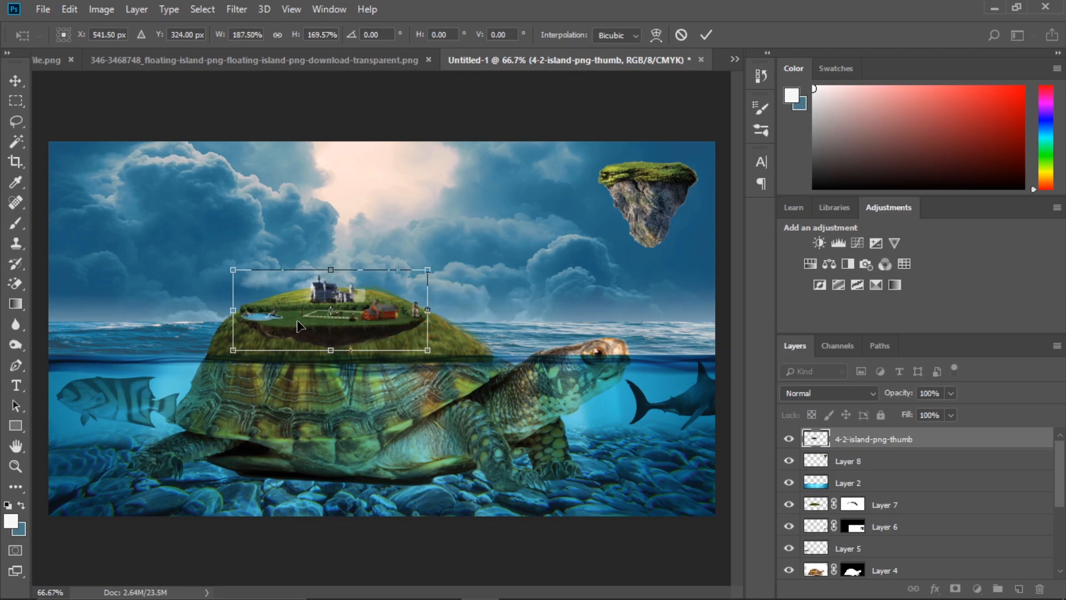
key(Return)
drag(332, 327, 334, 318)
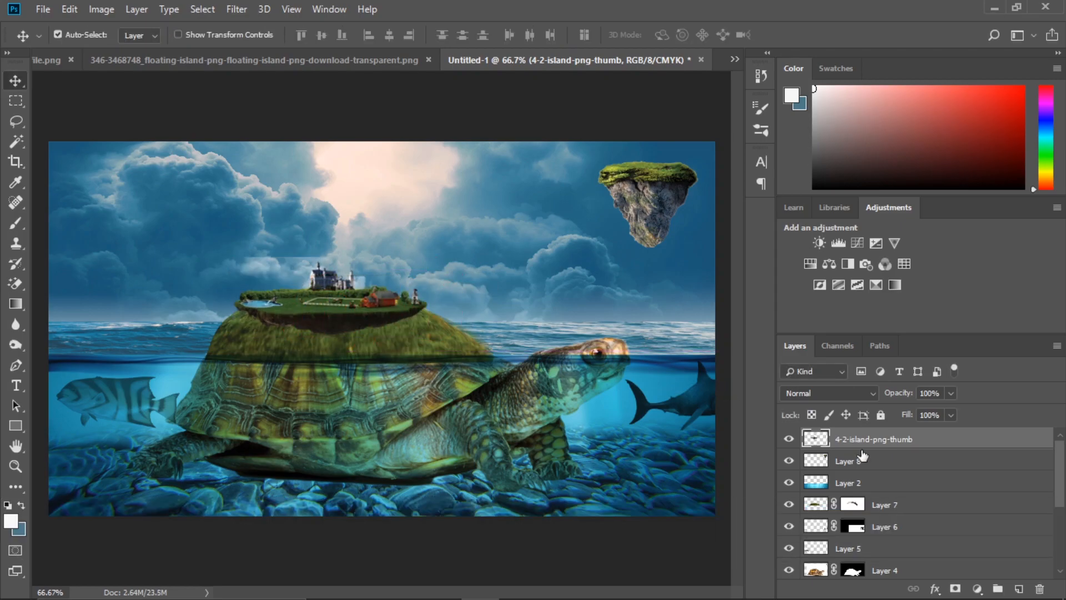
Add a layer mask to the castle island and paint away its rocky underside and pale sky fringe with black at 70% brush opacity.
click(955, 588)
click(16, 223)
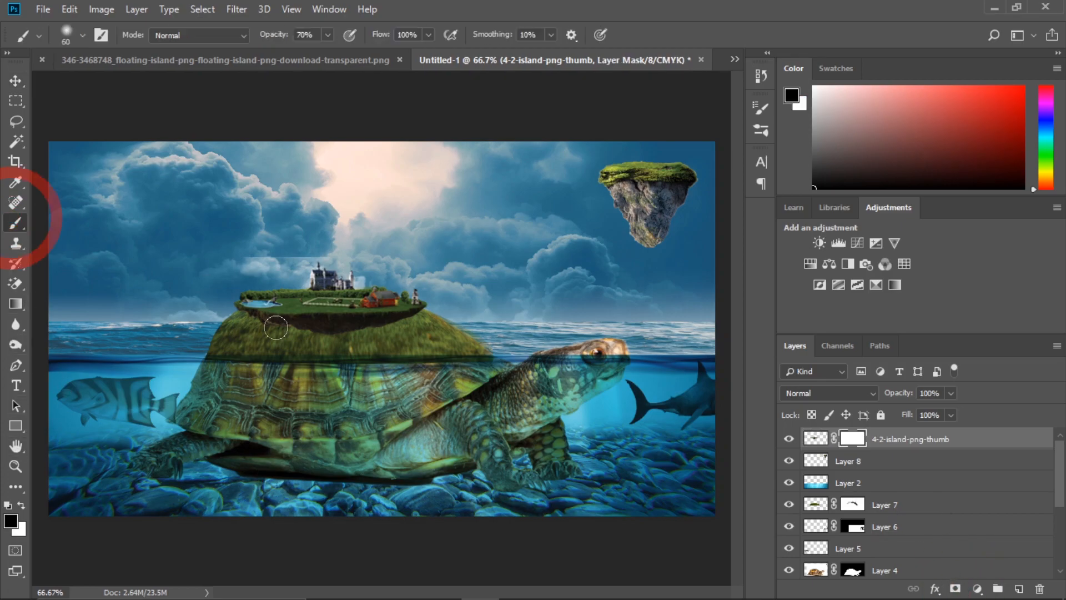
mouse_move(360, 324)
mouse_down()
mouse_move(401, 322)
mouse_move(259, 327)
mouse_up()
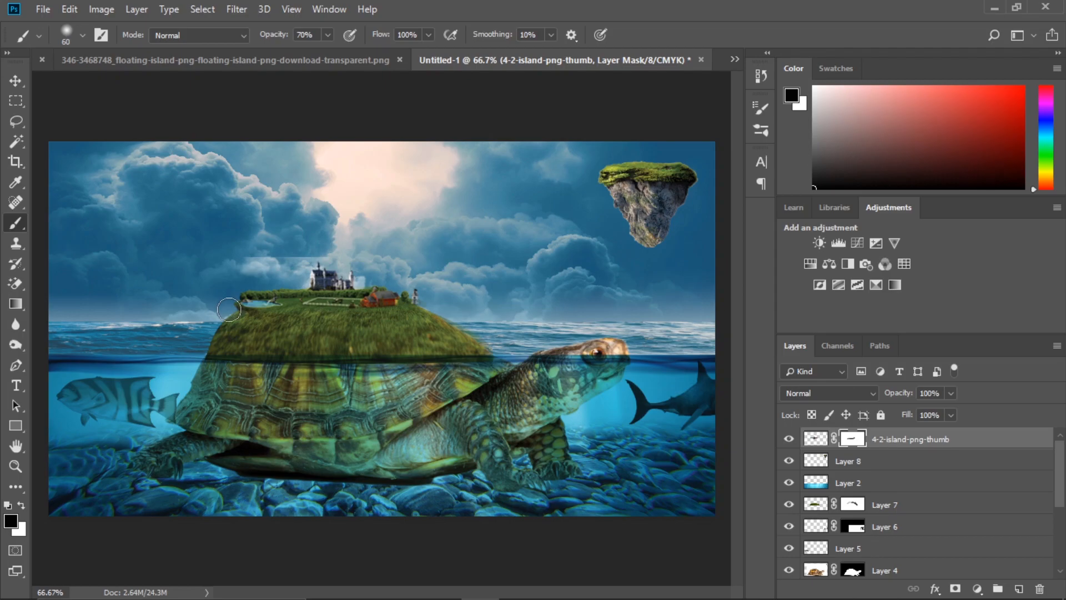
drag(217, 259, 331, 254)
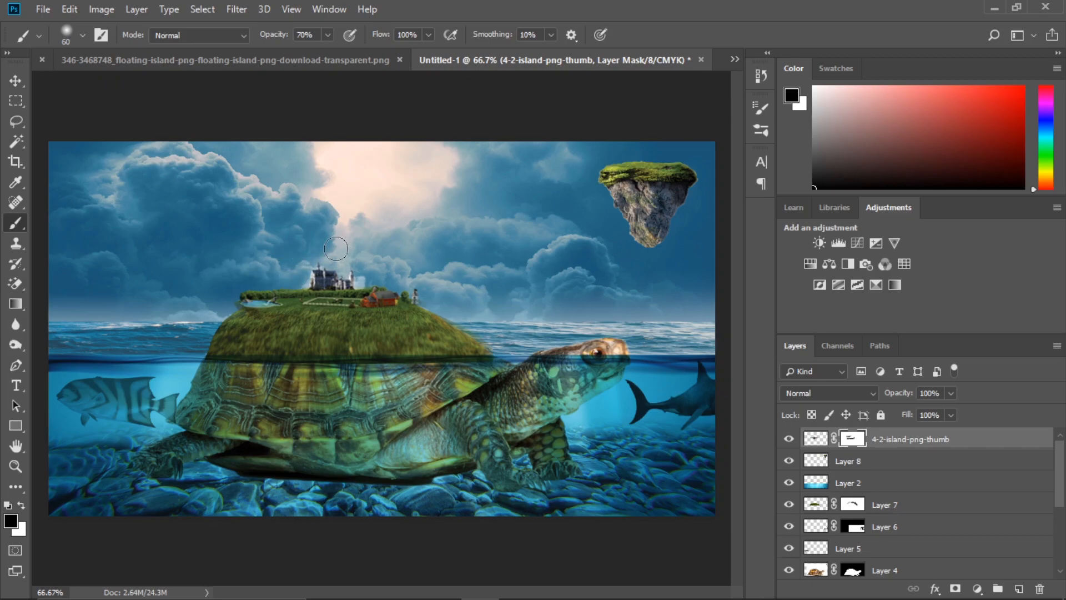
Transform the castle island to 96% width and about 115% height to fit the shell's grassy top.
click(309, 214)
key(ctrl+t)
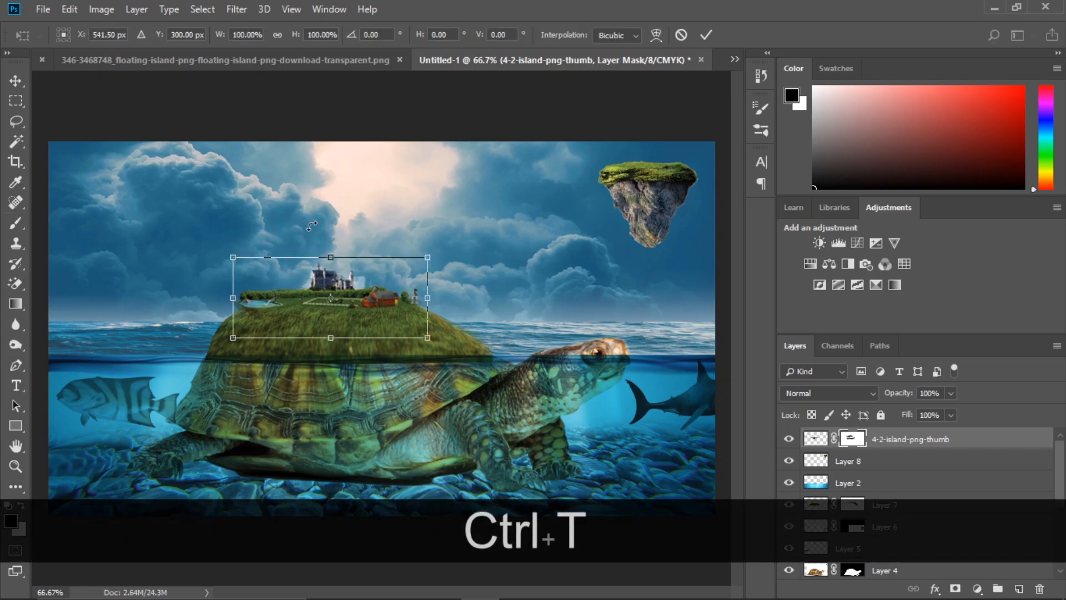
mouse_move(295, 308)
mouse_down()
mouse_move(245, 313)
mouse_move(277, 308)
mouse_up()
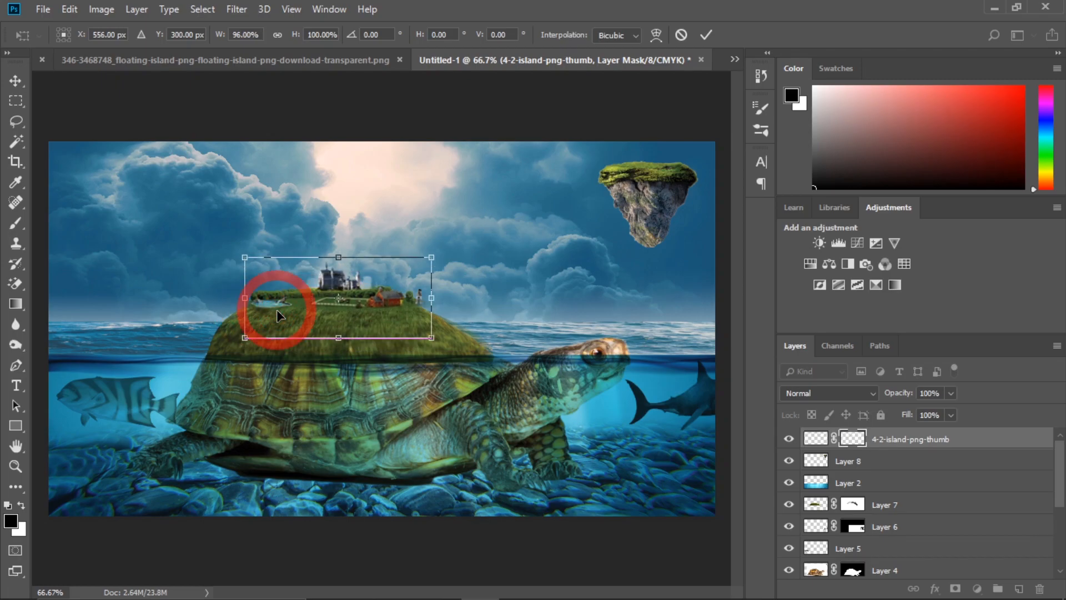
drag(338, 337, 338, 349)
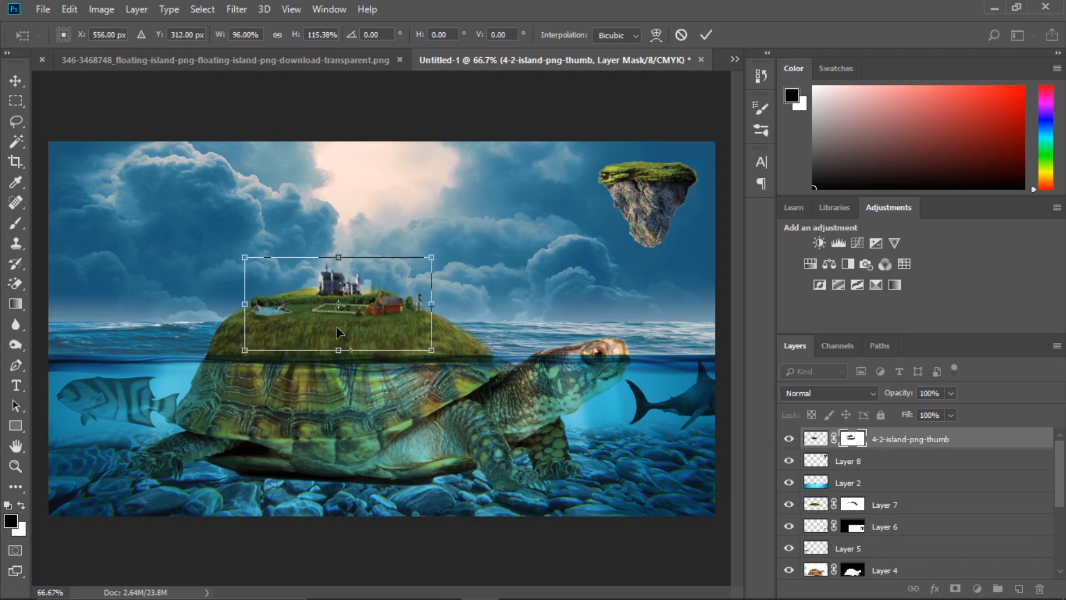
click(330, 311)
key(Return)
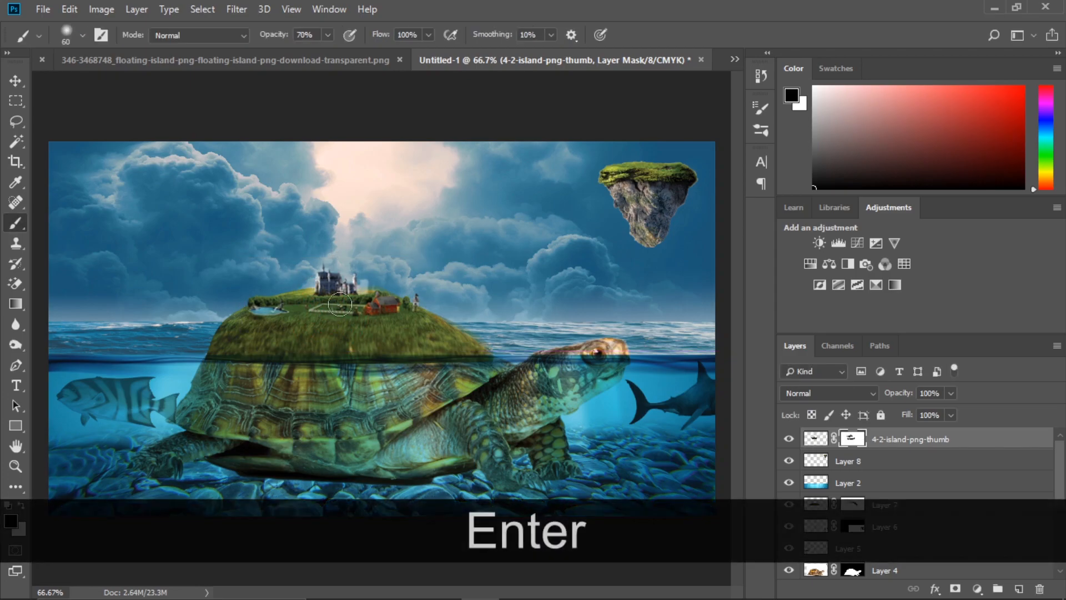
Refine the castle island's fit on the shell by raising its top edge and extending its left side slightly.
key(ctrl+t)
drag(335, 255, 335, 248)
key(Return)
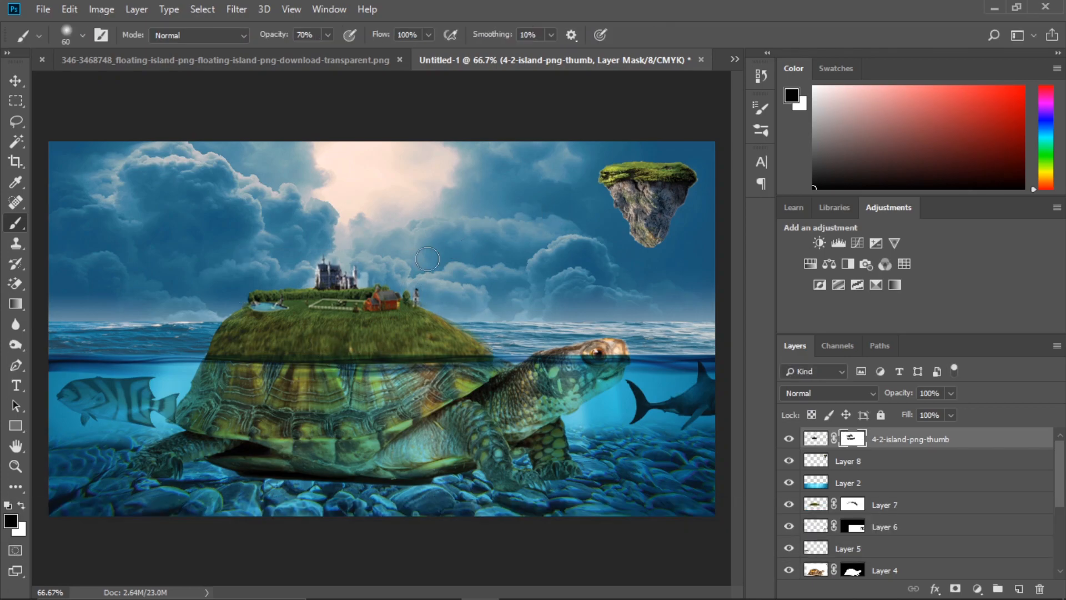
key(ctrl+t)
drag(242, 300, 237, 300)
drag(330, 340, 330, 319)
key(Return)
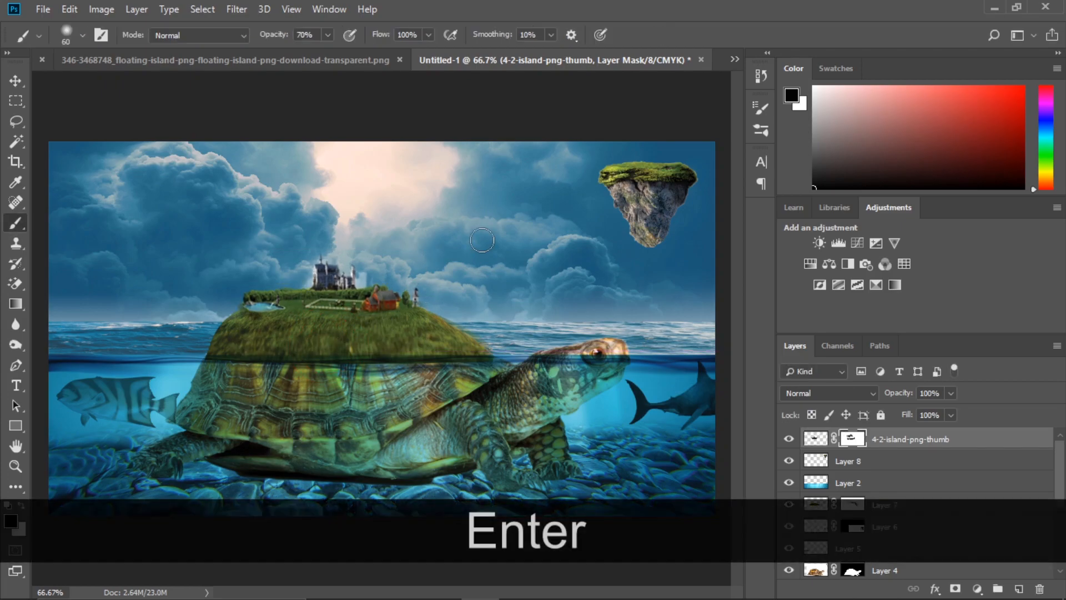
key(ctrl+KP_Subtract)
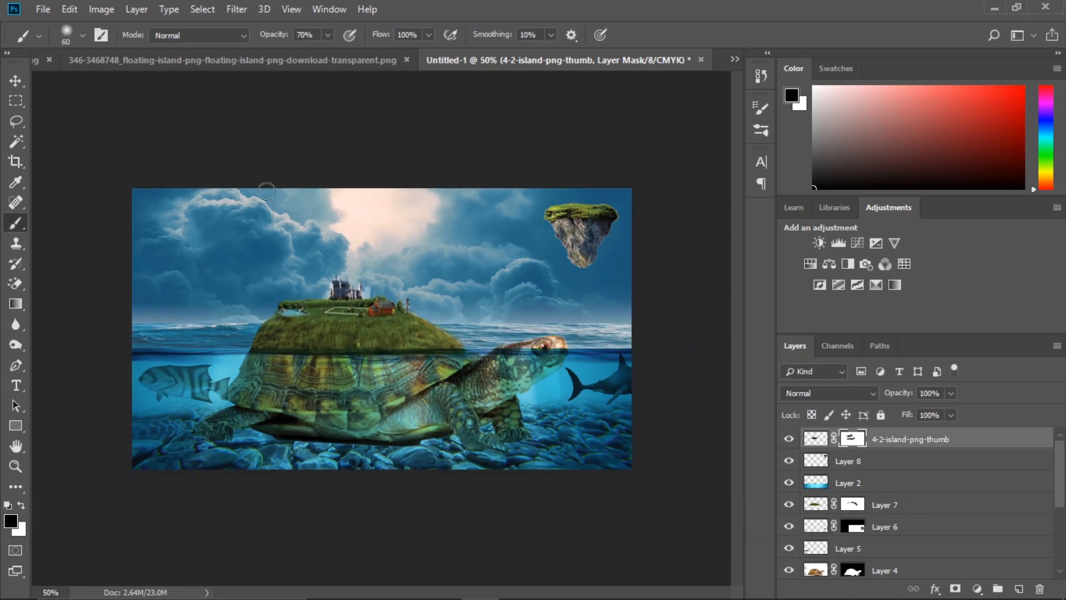
click(189, 62)
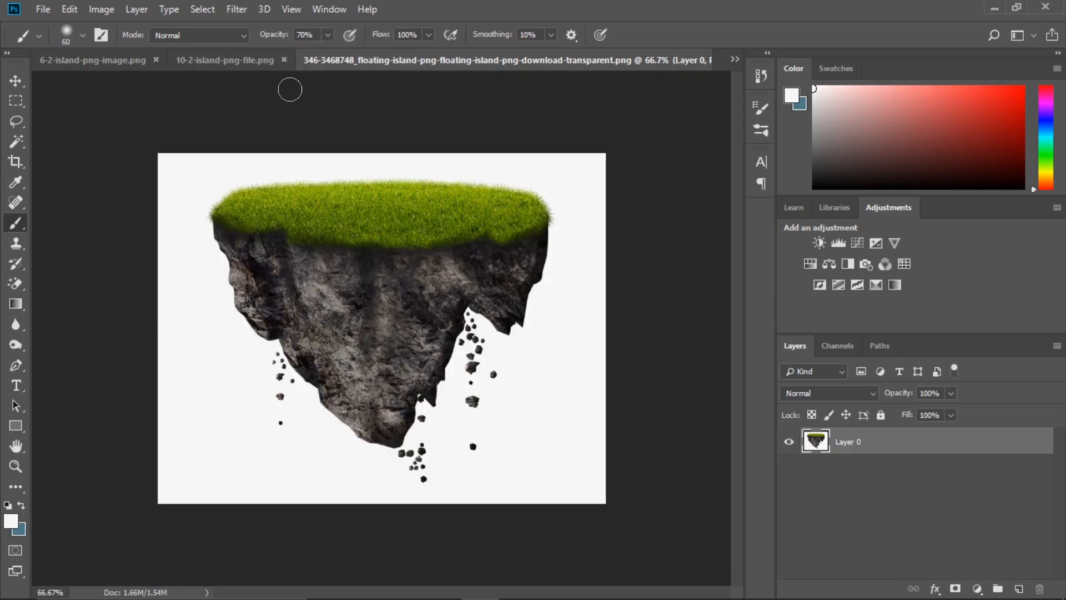
click(12, 74)
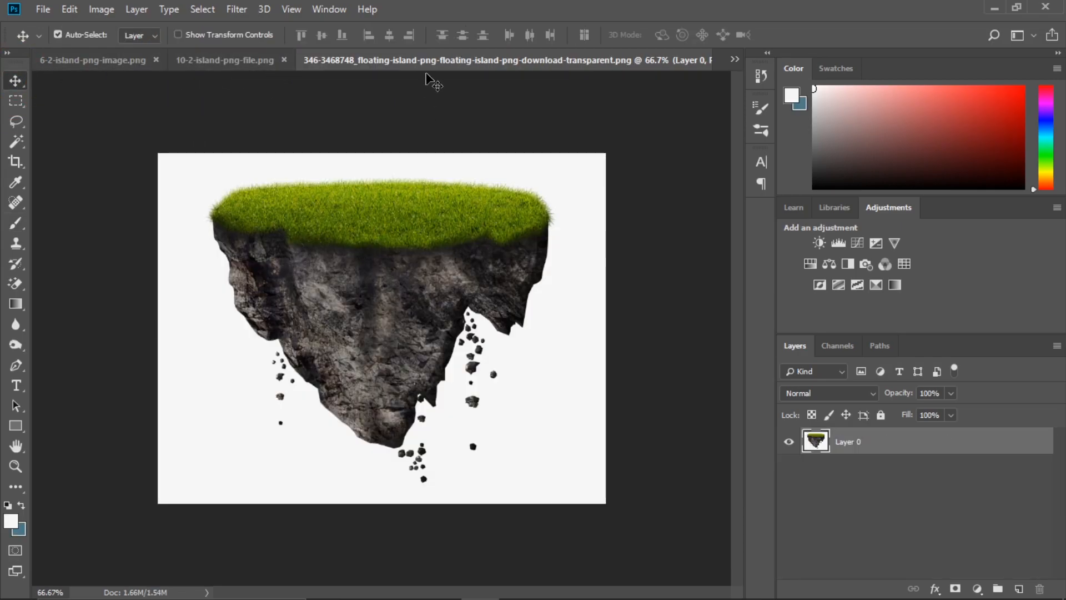
drag(426, 70, 589, 105)
drag(591, 211, 245, 272)
click(684, 106)
Scale the grass-topped floating island to about 25% and place it in the sky between the castle and the mossy rock island.
drag(306, 348, 436, 336)
key(ctrl+t)
drag(522, 203, 320, 367)
drag(270, 425, 469, 283)
drag(522, 216, 510, 250)
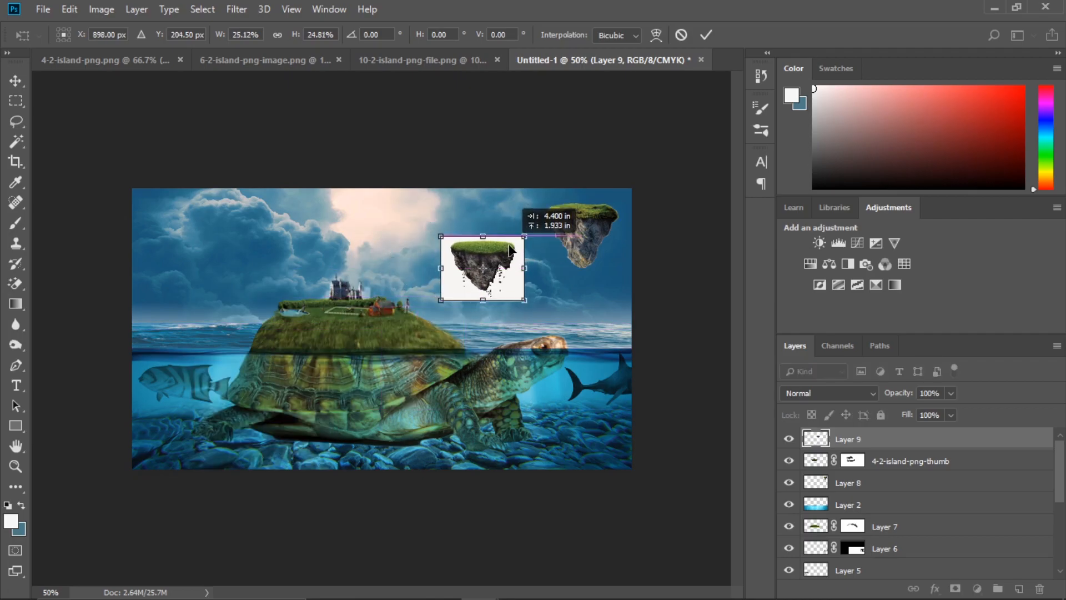
key(Return)
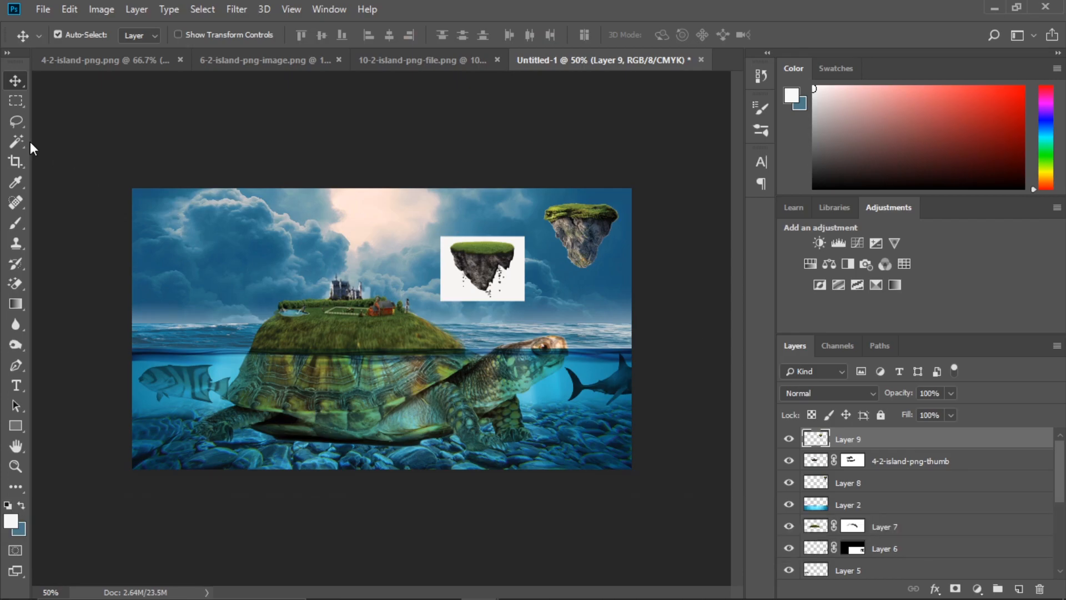
Select the floating island's white background with the Magic Wand at tolerance 32, invert the selection and turn it into a layer mask.
click(16, 141)
click(457, 292)
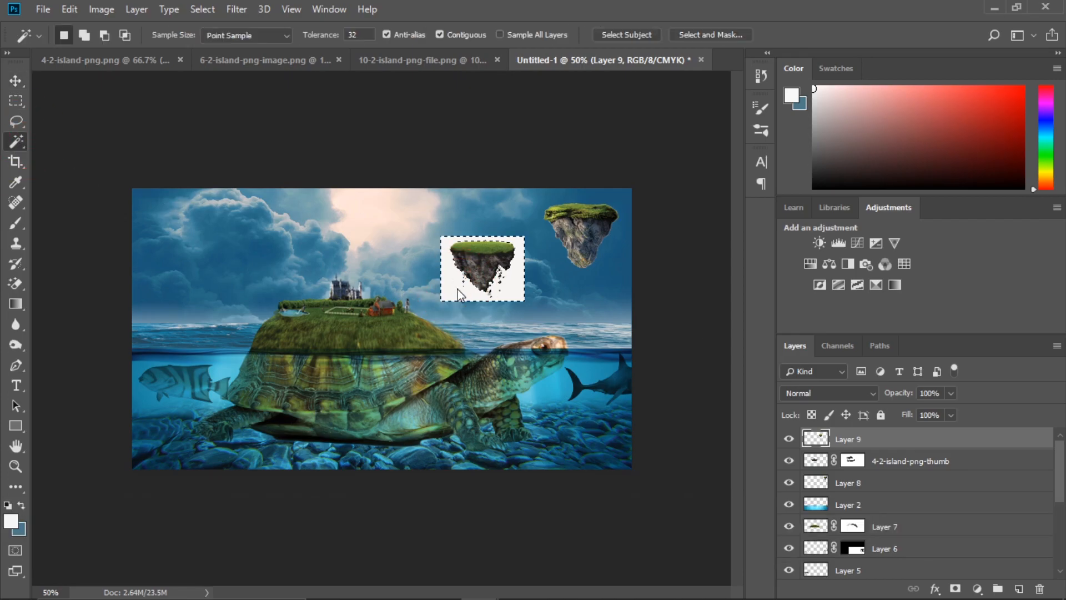
key(ctrl+shift+i)
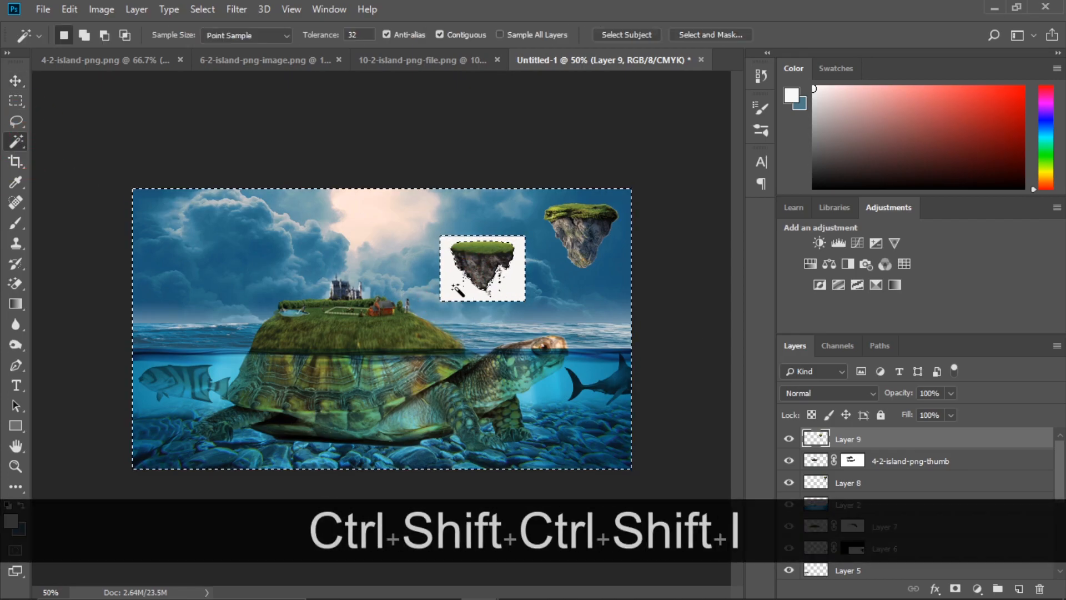
click(955, 589)
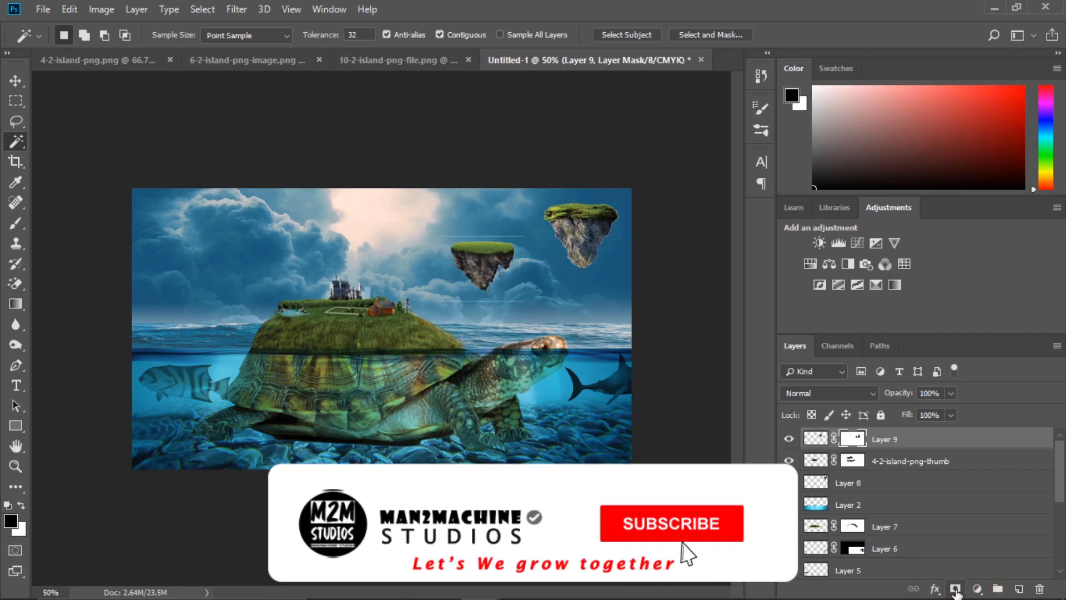
Paint black on the floating island's mask at 70% opacity to remove the leftover border lines around it.
click(15, 223)
drag(502, 226, 527, 243)
drag(447, 300, 509, 302)
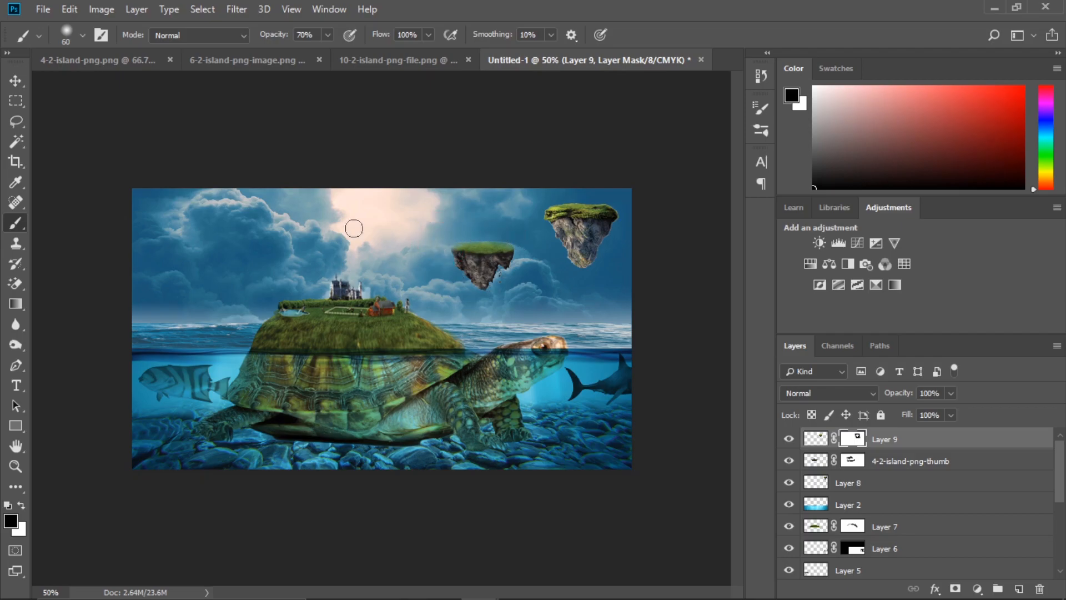
Copy the forested island from 6-2-island-png-image.png into the Untitled-1 composite.
click(217, 56)
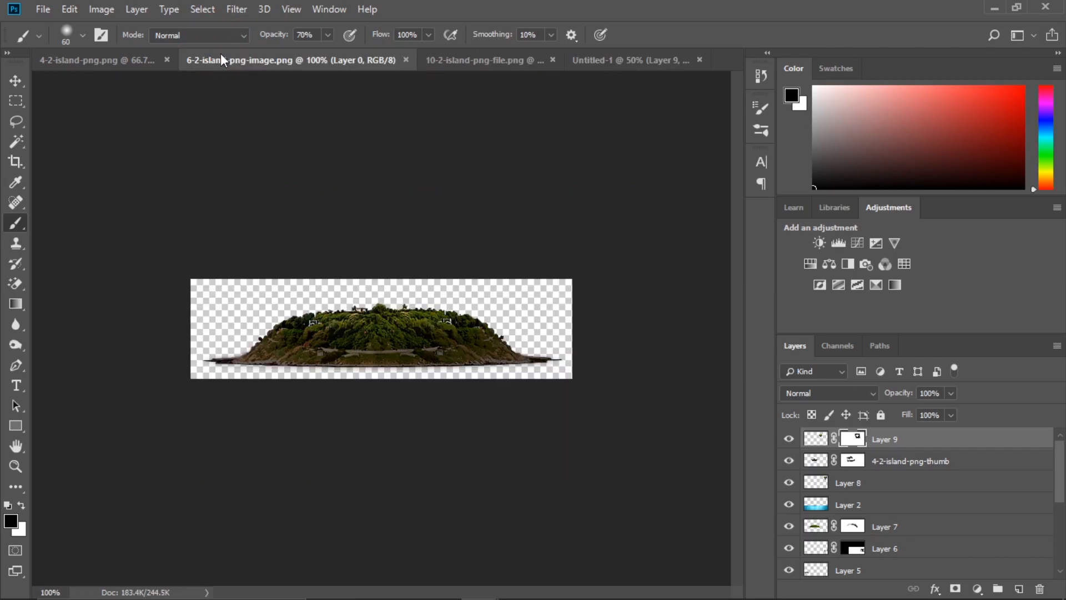
key(v)
drag(351, 300, 475, 247)
Scale the forested island to about 41% width and 74% height, and seat it on top of the smaller floating island.
key(ctrl+t)
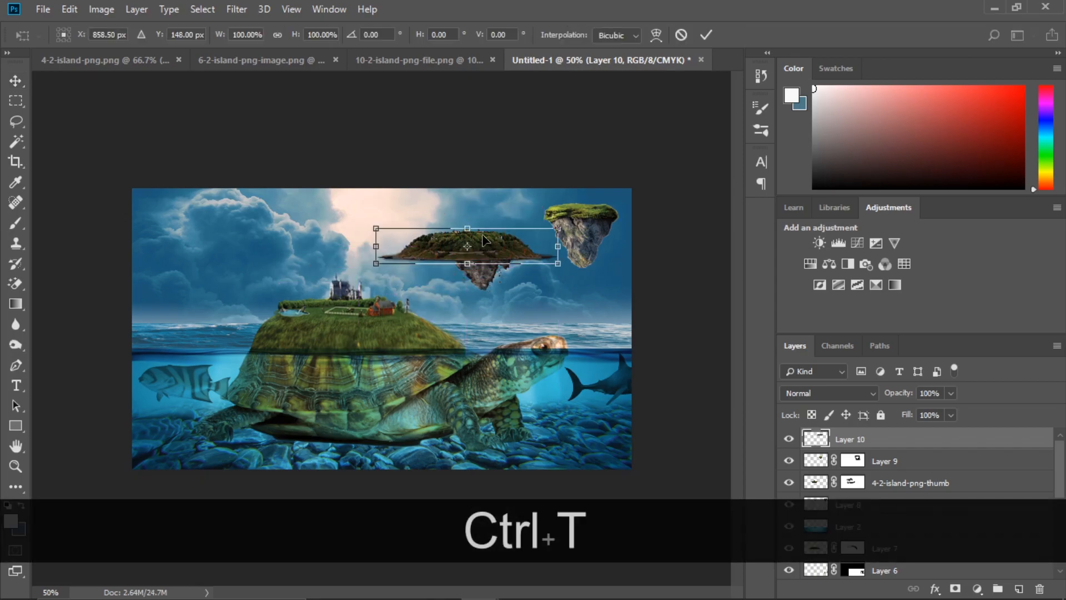
drag(558, 244, 504, 243)
drag(482, 244, 437, 238)
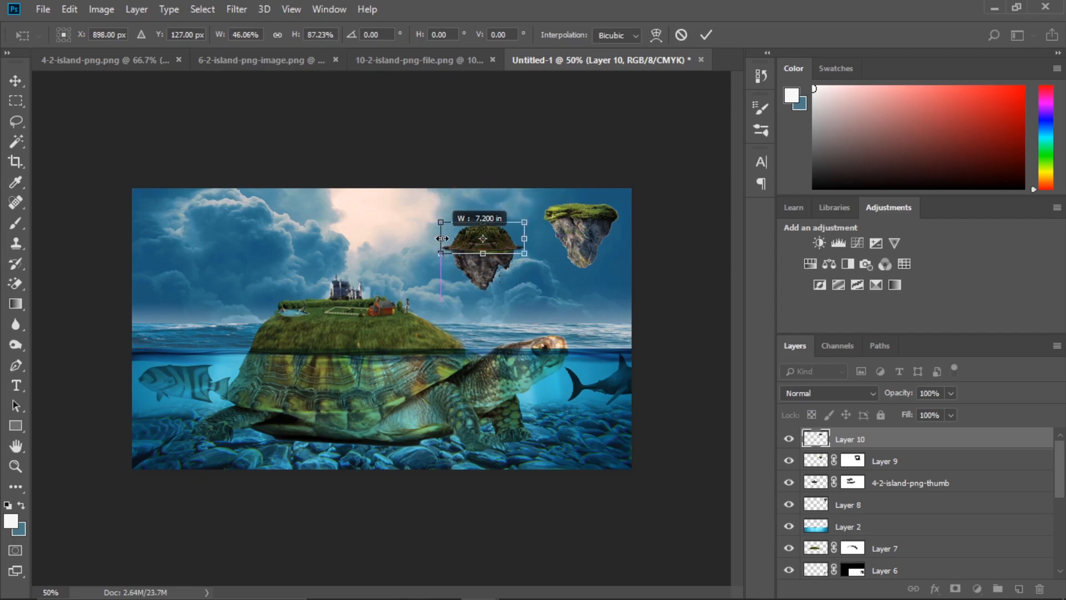
drag(525, 238, 496, 237)
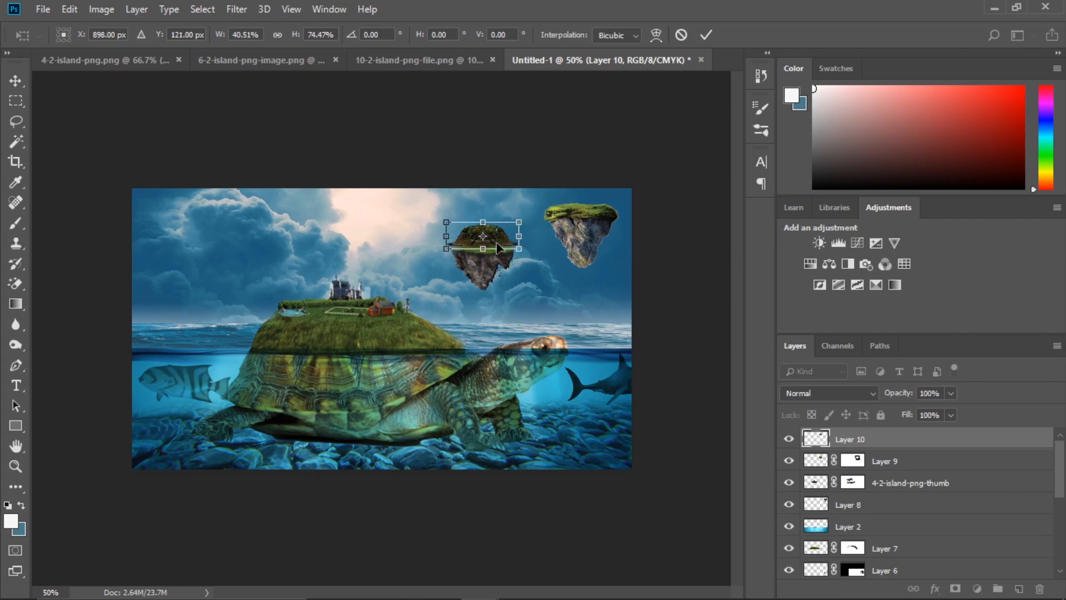
key(Return)
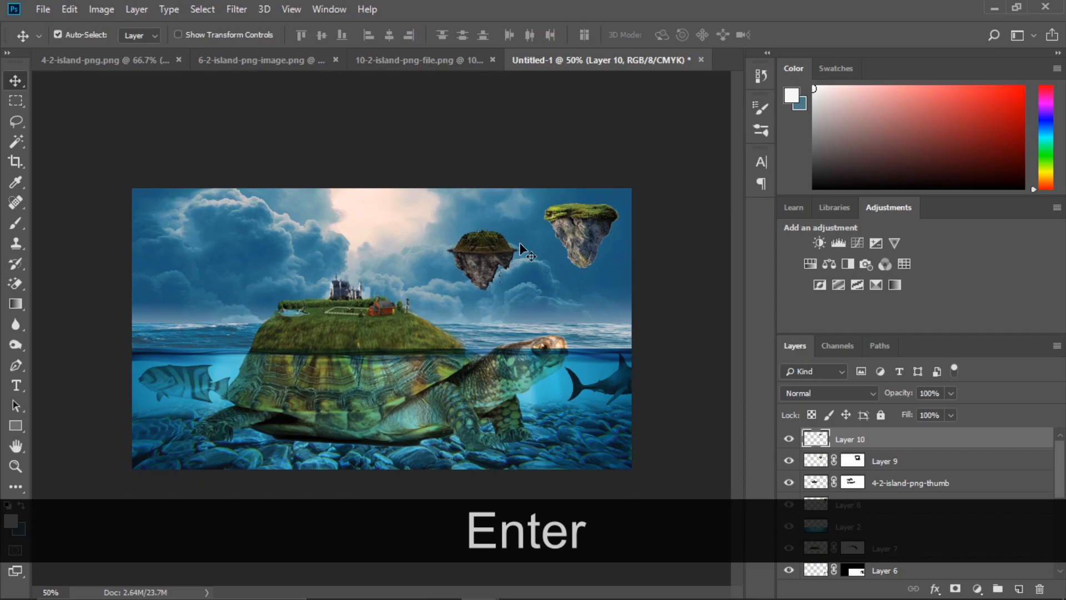
Add a layer mask to the forested island and paint black at 100% opacity over its protruding edges to blend it into the rock.
key(ctrl+KP_Add)
key(ctrl+KP_Add)
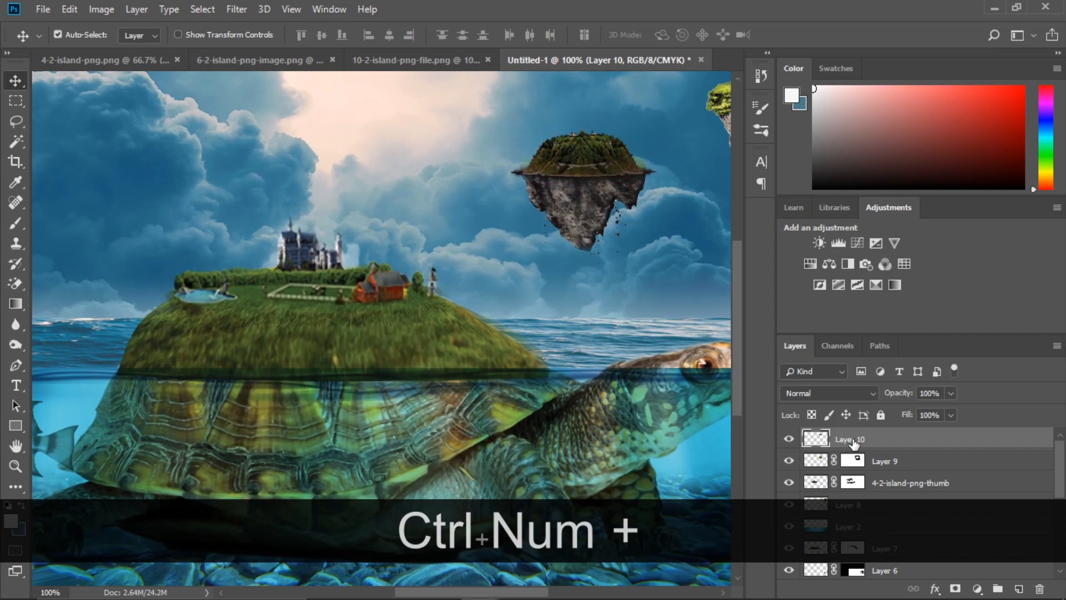
click(955, 588)
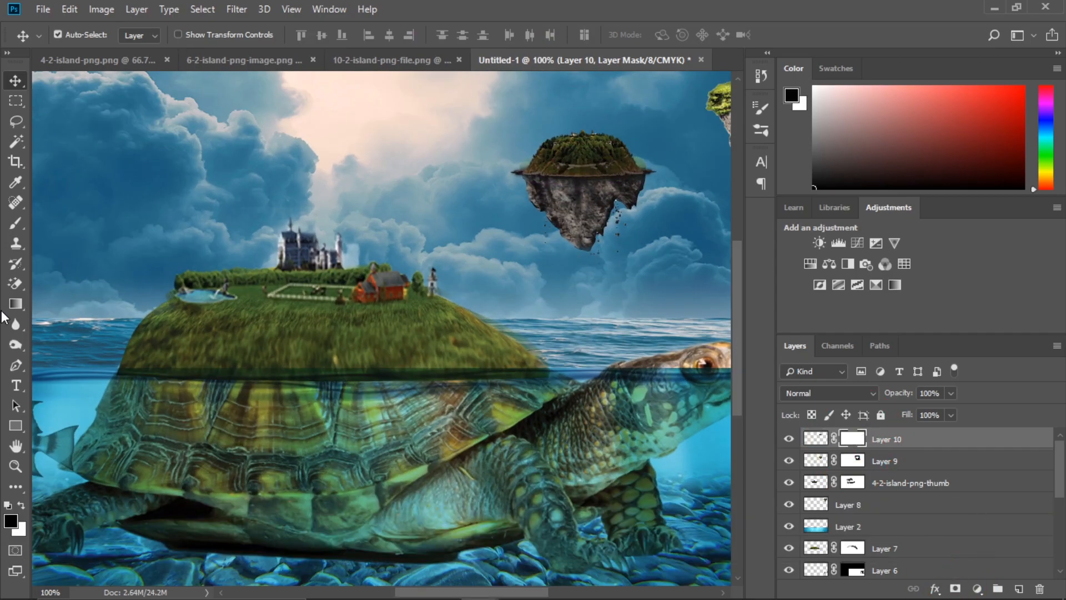
click(16, 222)
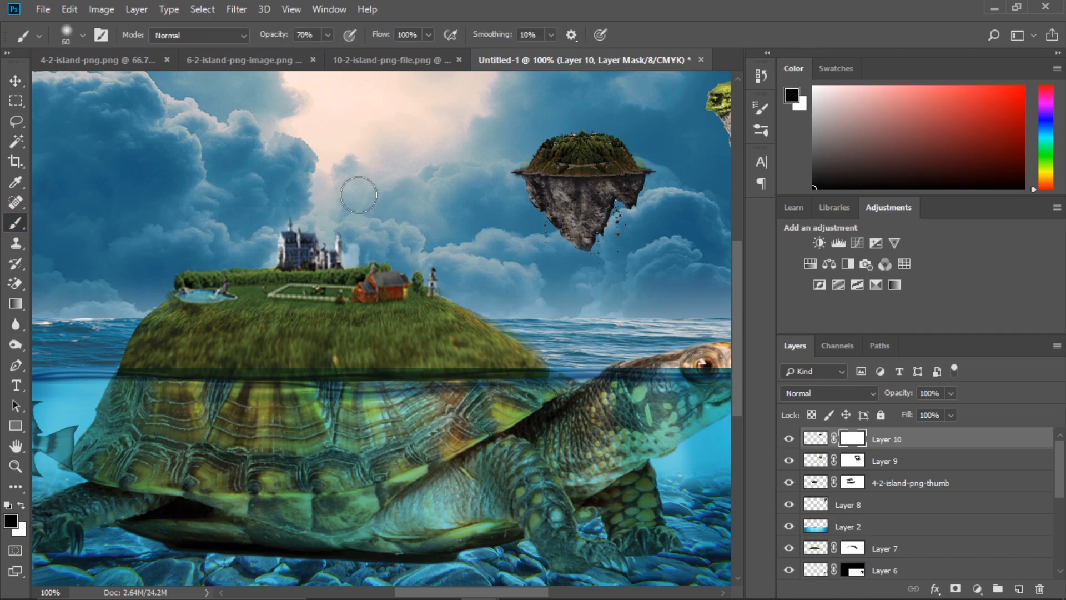
click(498, 174)
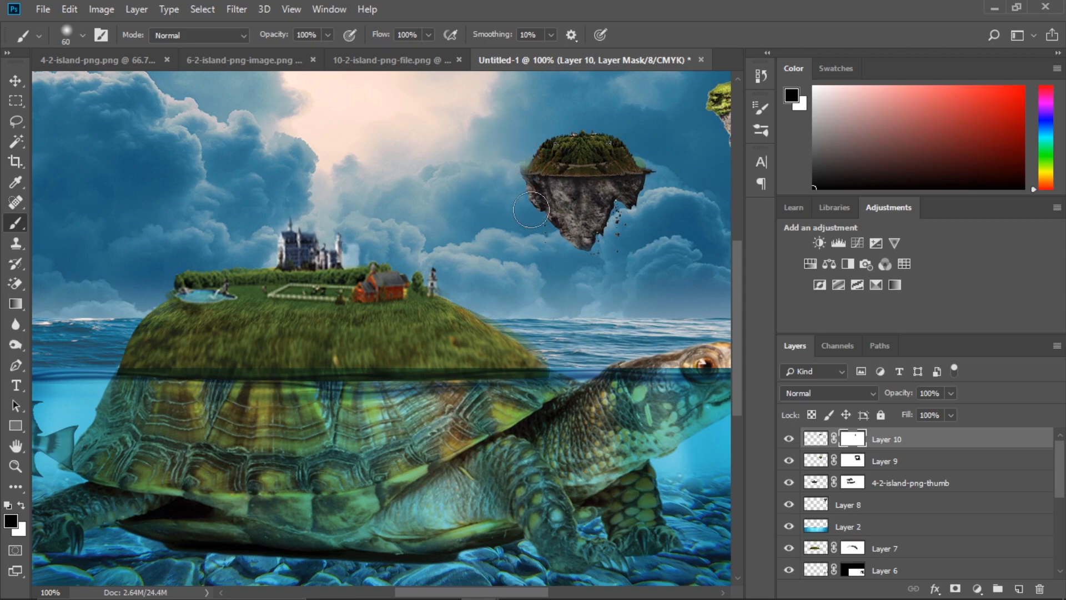
drag(658, 192, 659, 156)
click(858, 461)
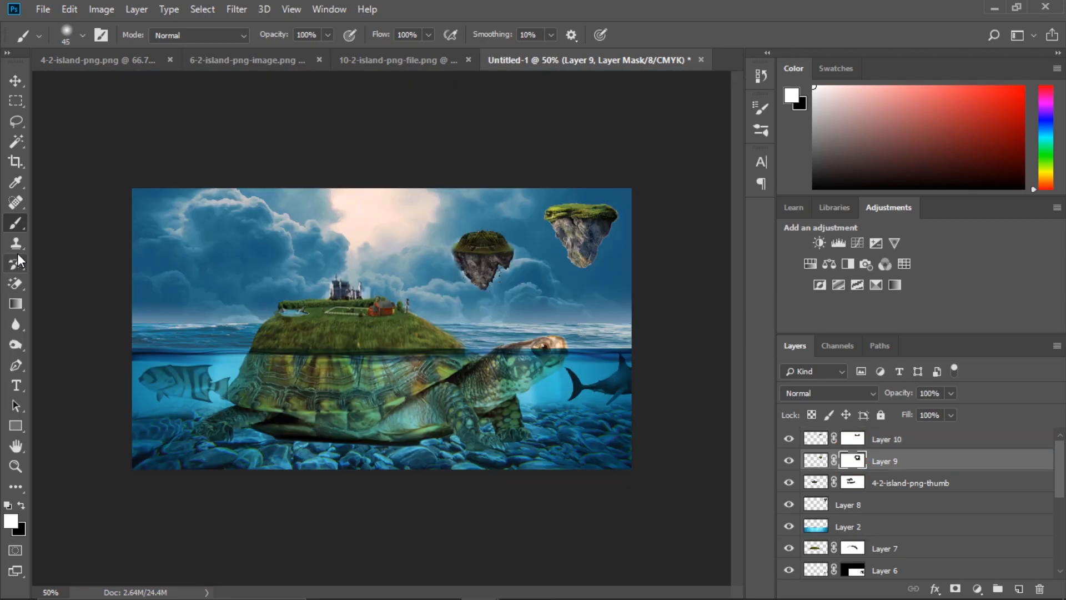
Darken the large floating island on Layer 8 with the Burn tool, using Midtones range, 100% exposure and brush size 175.
click(14, 345)
click(886, 484)
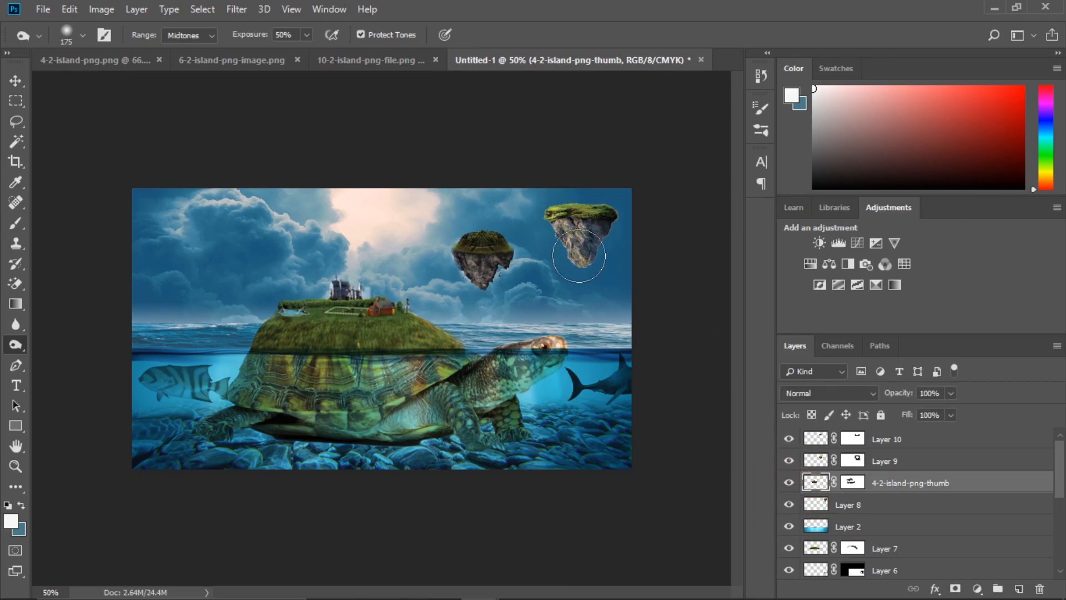
drag(261, 37, 294, 37)
key(alt+bracketleft)
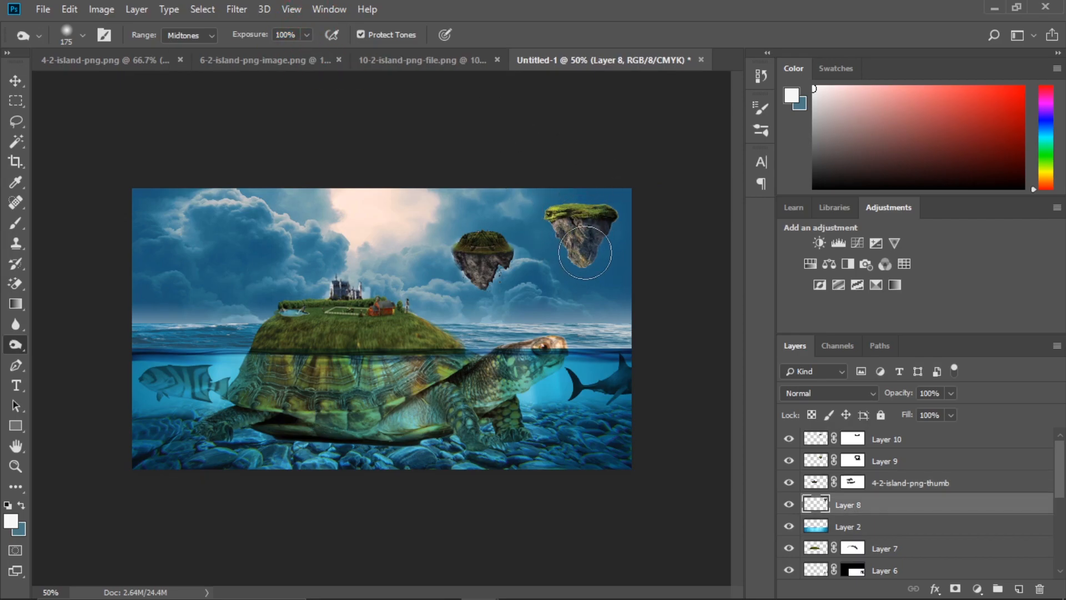
mouse_move(565, 247)
mouse_down()
mouse_move(557, 225)
mouse_move(575, 251)
mouse_move(554, 230)
mouse_move(602, 213)
mouse_move(592, 249)
mouse_move(548, 208)
mouse_move(580, 264)
mouse_move(549, 228)
mouse_up()
drag(589, 274, 591, 276)
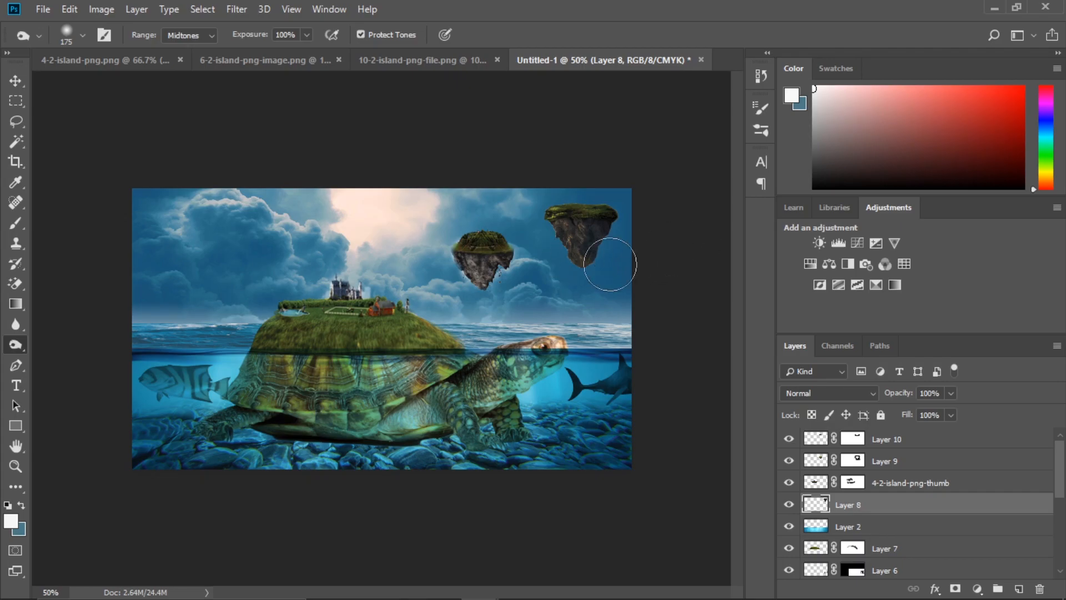
Add a new layer above the forested island's layer and set the foreground color to bright yellow.
click(958, 438)
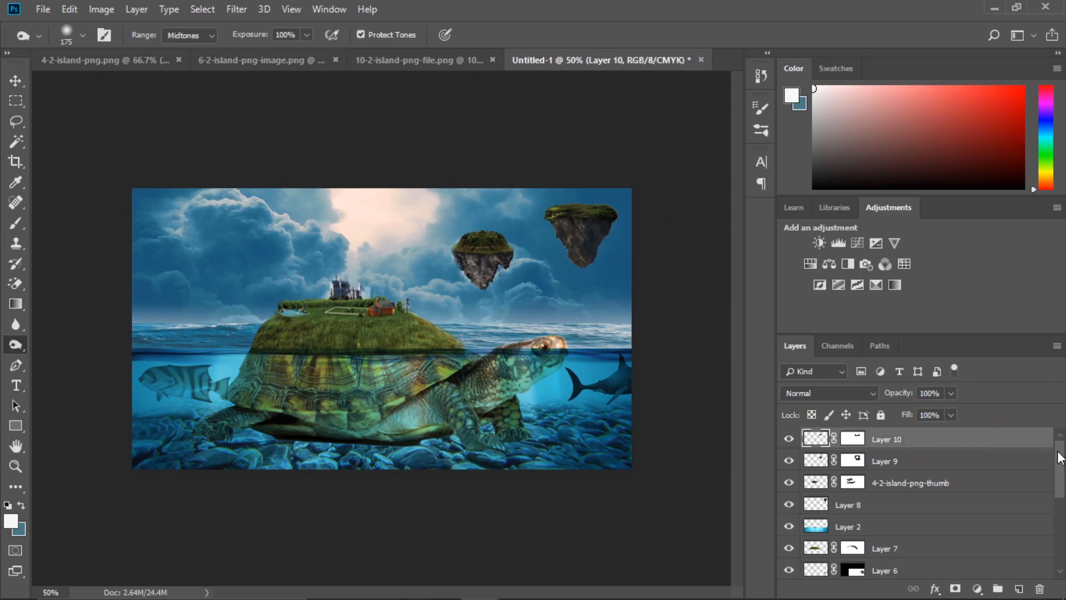
click(1018, 590)
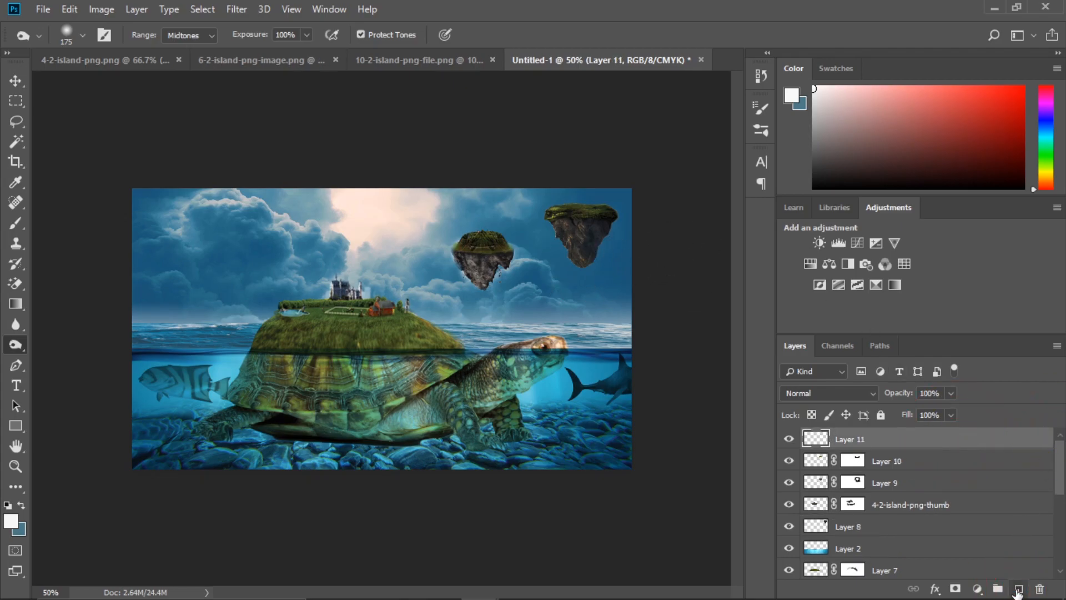
drag(1046, 135, 1049, 177)
drag(981, 134, 942, 78)
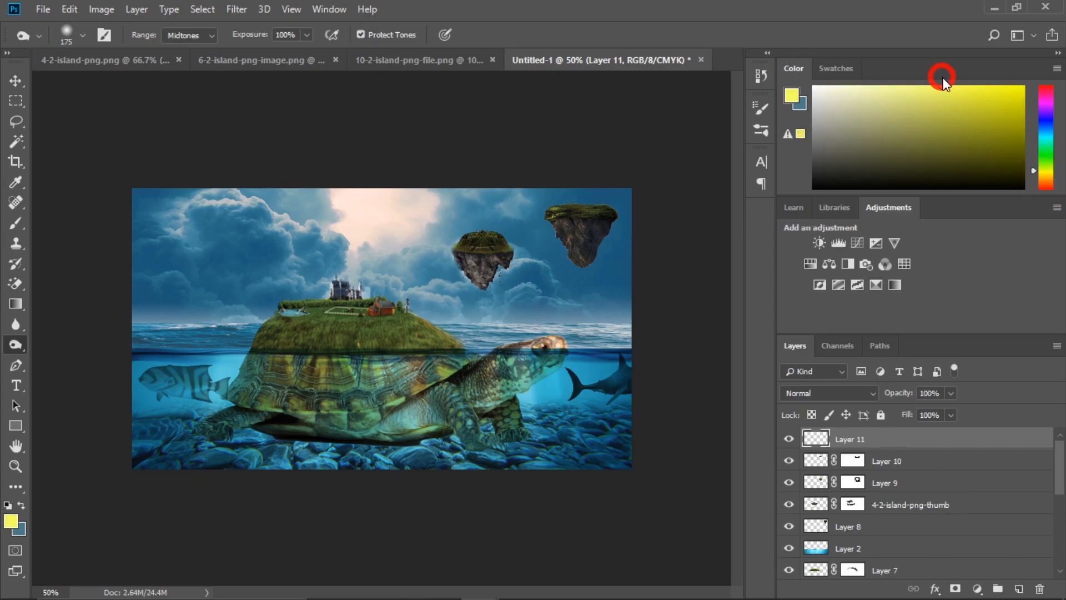
Paint a yellow sun glow over the bright part of the sky with a soft 300 px brush at 54% opacity.
click(12, 226)
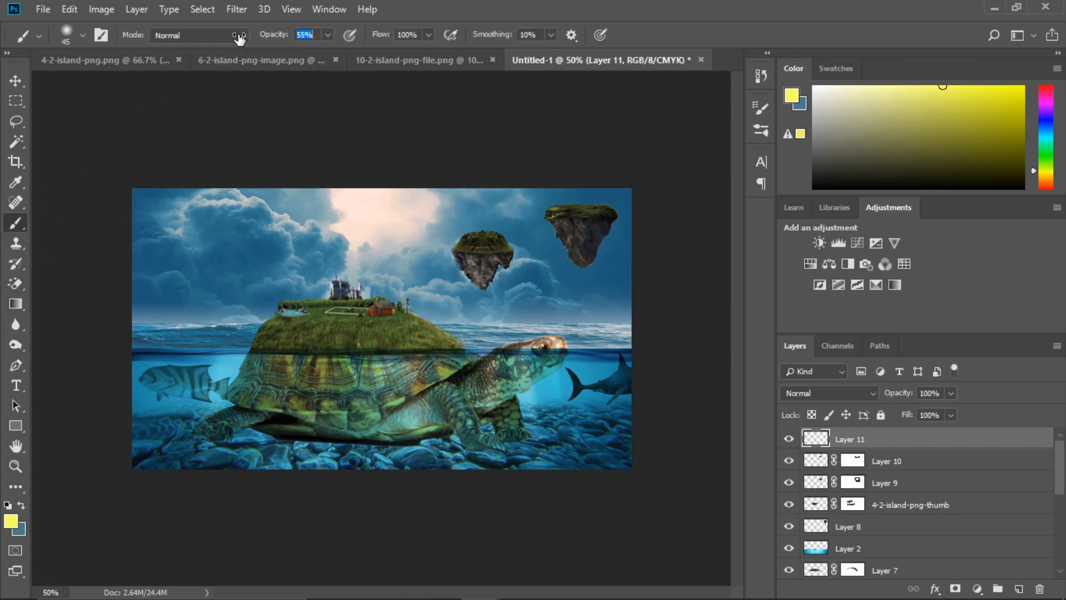
key(bracketright)
key(bracketright)
key(bracketright)
key(bracketright)
key(bracketright)
key(bracketright)
key(bracketright)
key(bracketright)
key(bracketright)
key(bracketright)
key(bracketright)
key(bracketright)
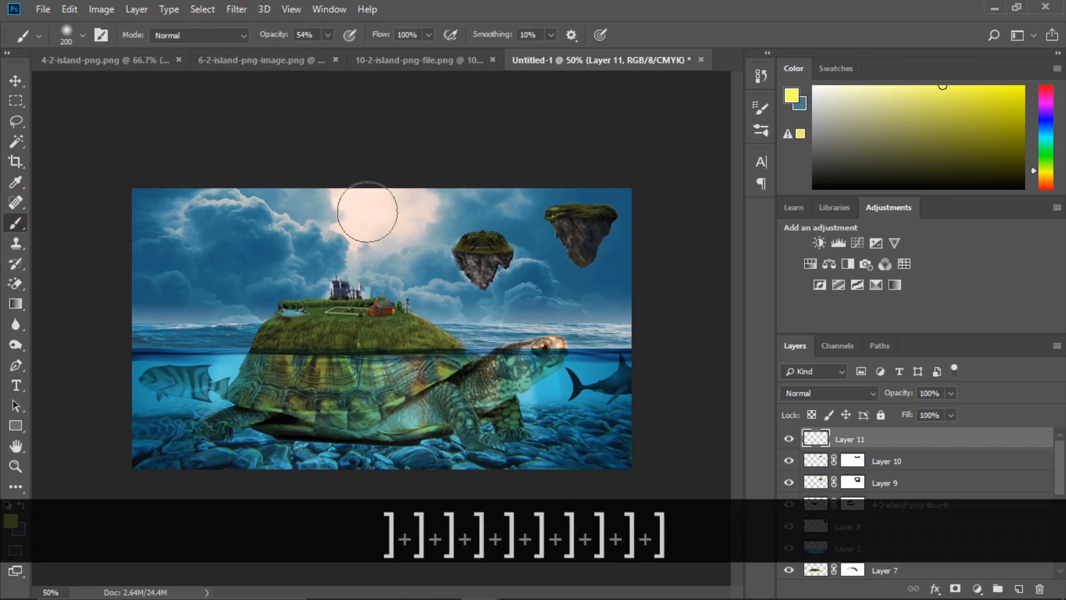
click(382, 220)
click(382, 221)
click(383, 221)
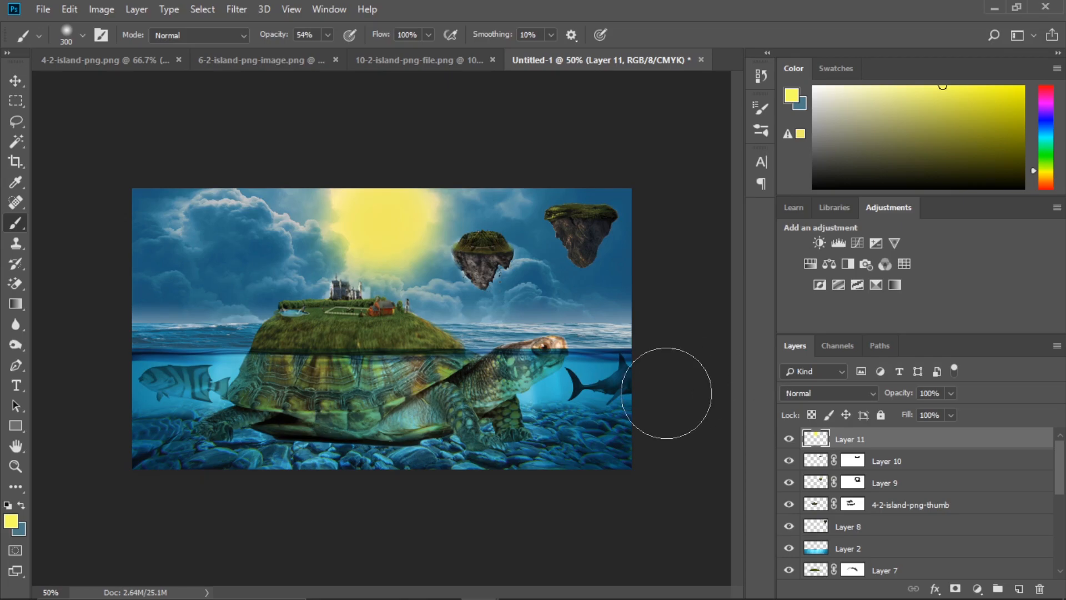
Stretch the yellow glow to about 145% width and move it slightly upward past the canvas's upper edge.
key(ctrl+t)
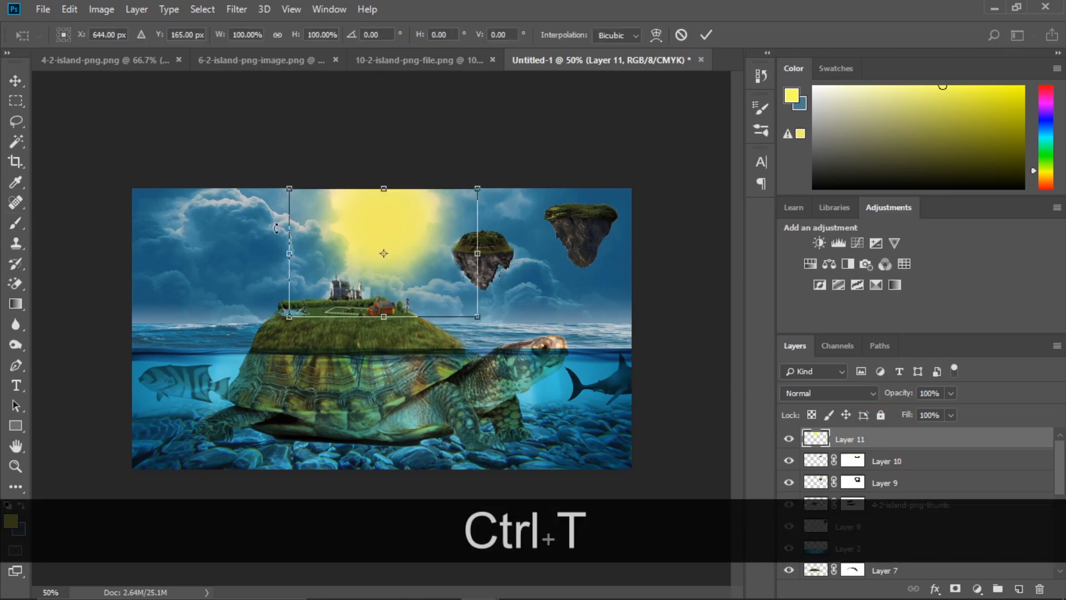
drag(290, 248, 231, 250)
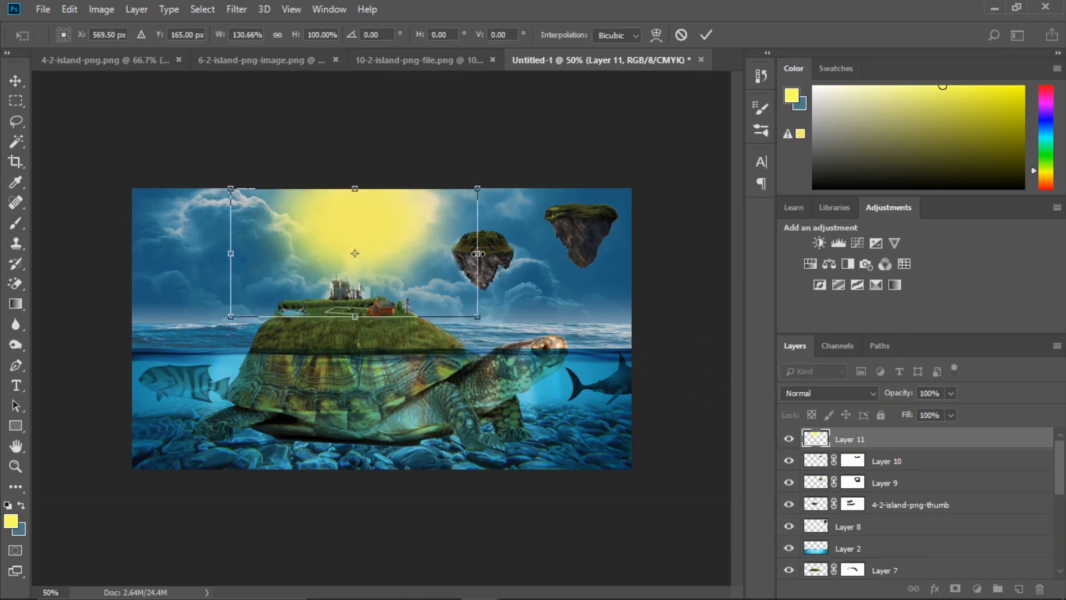
drag(478, 254, 505, 254)
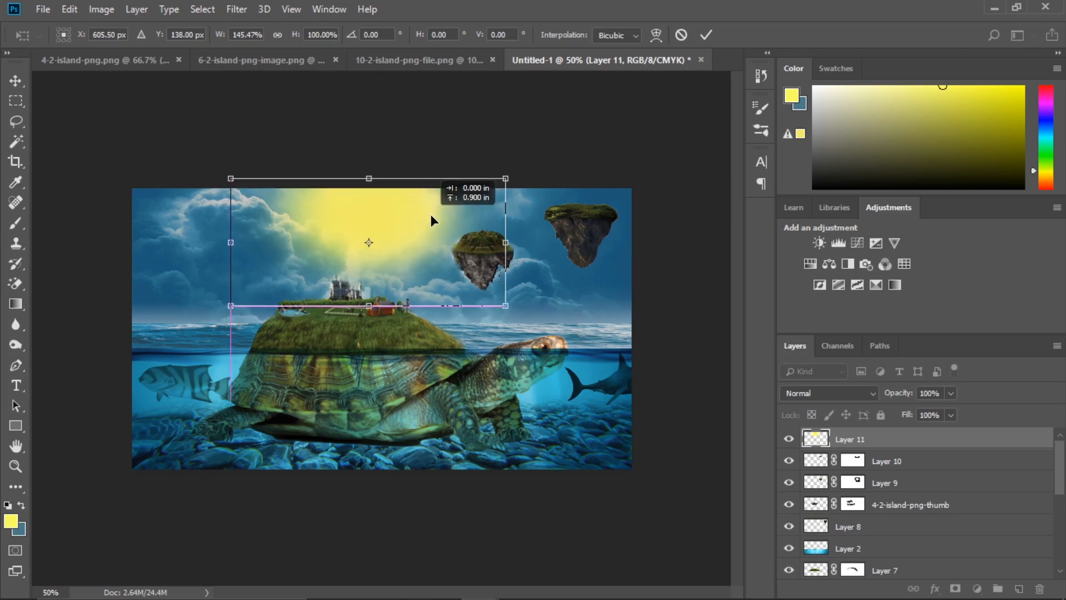
key(Return)
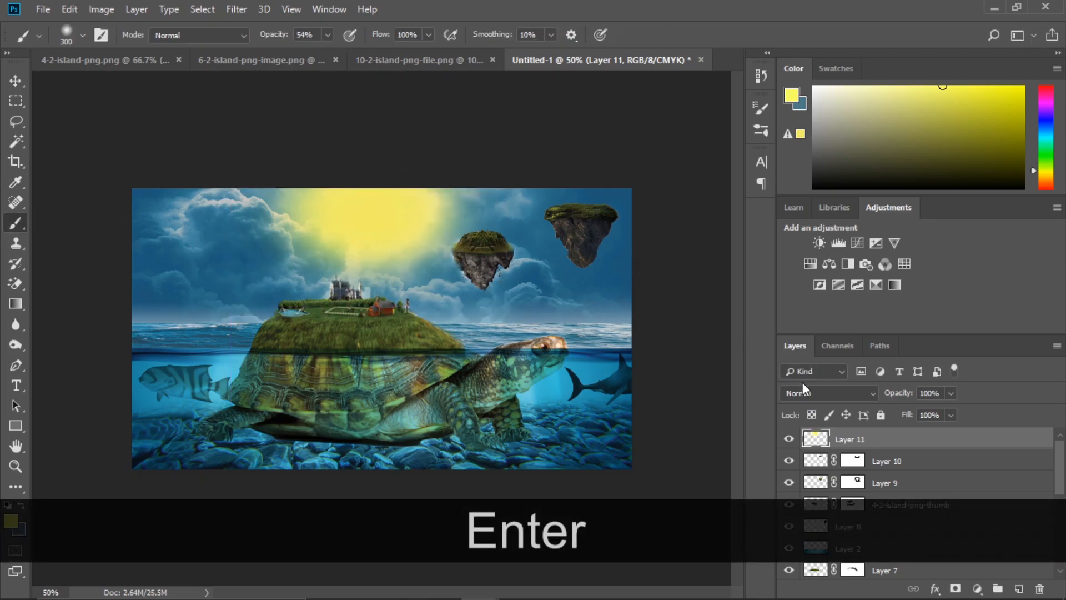
Set the yellow glow layer's blend mode to Screen and its opacity to 96%.
click(812, 391)
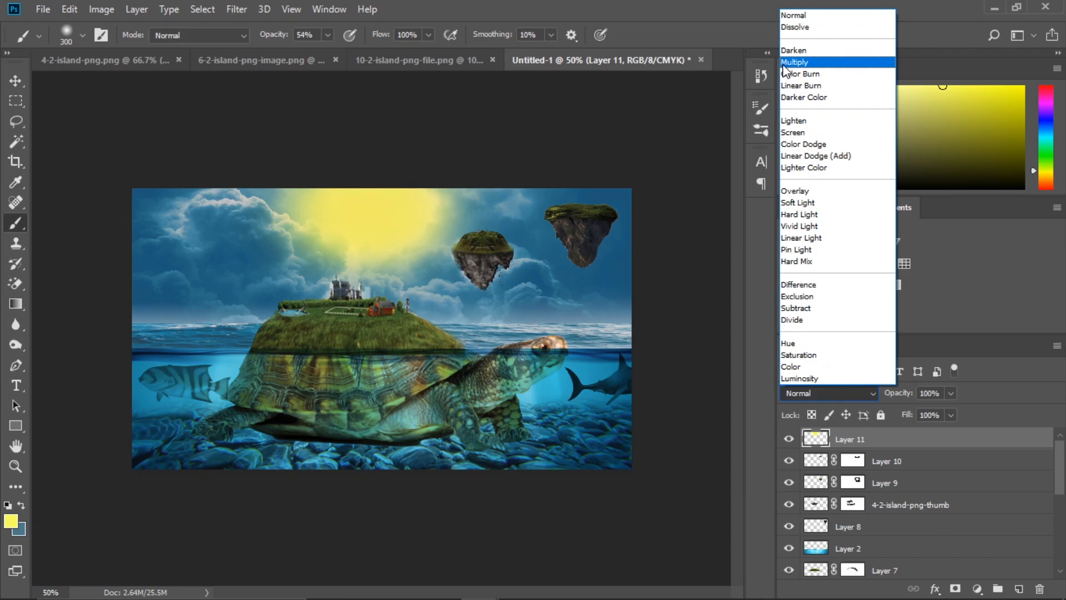
click(809, 131)
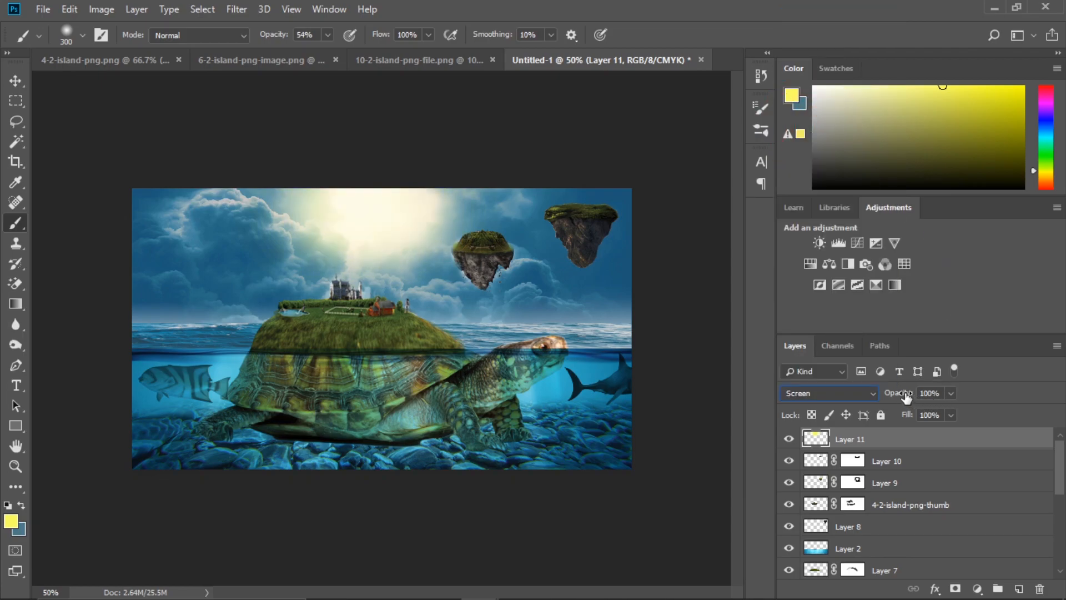
drag(894, 395, 905, 396)
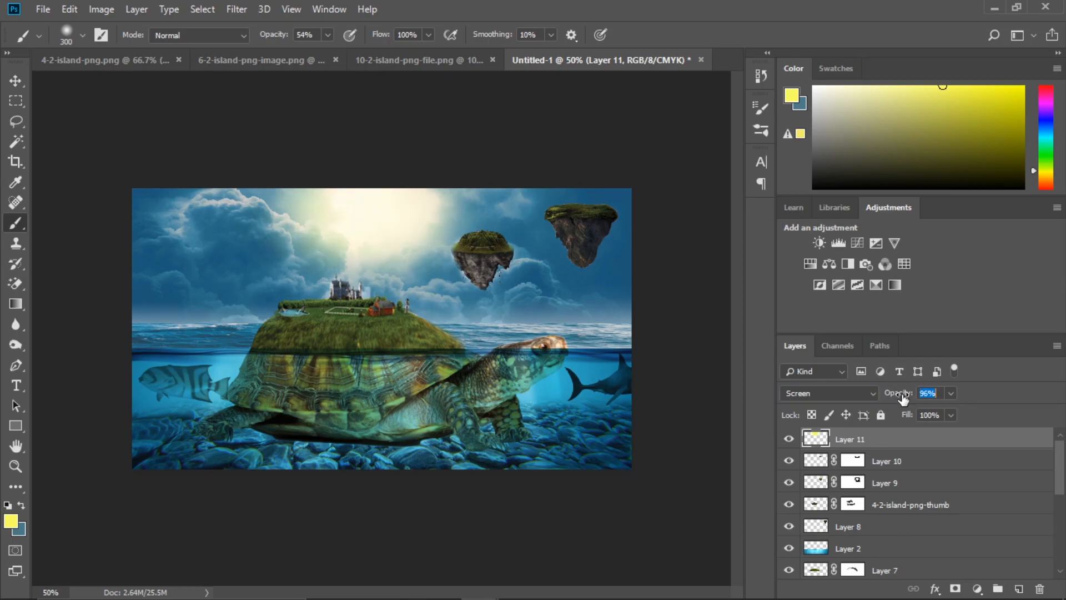
key(Return)
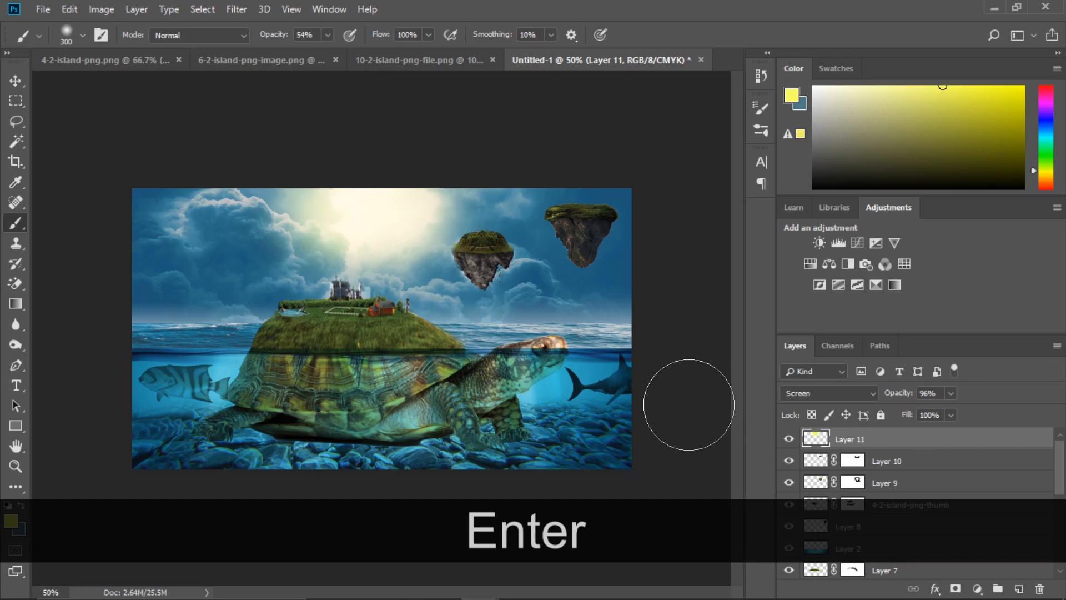
Select every layer from Layer 11 down to the Background and convert them into one smart object.
key(v)
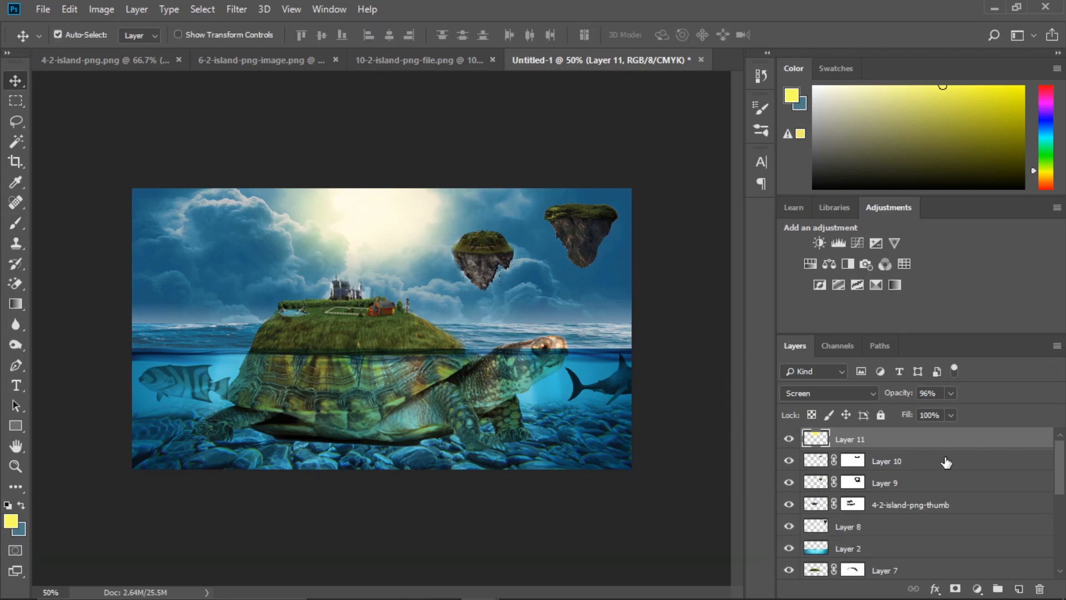
key(shift)
drag(1061, 458, 1061, 535)
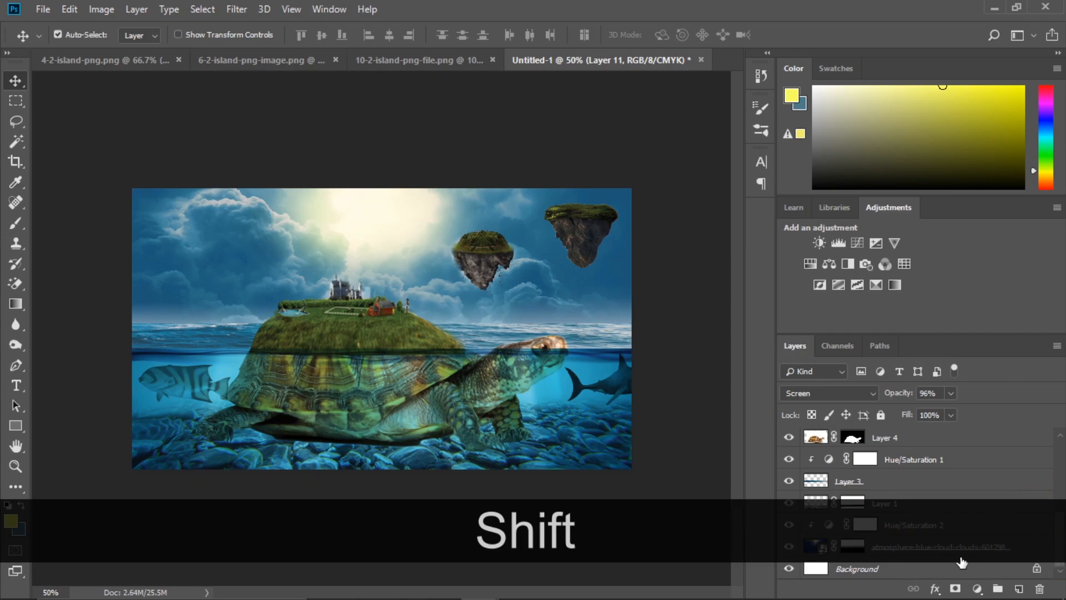
shift+click(948, 569)
right_click(945, 506)
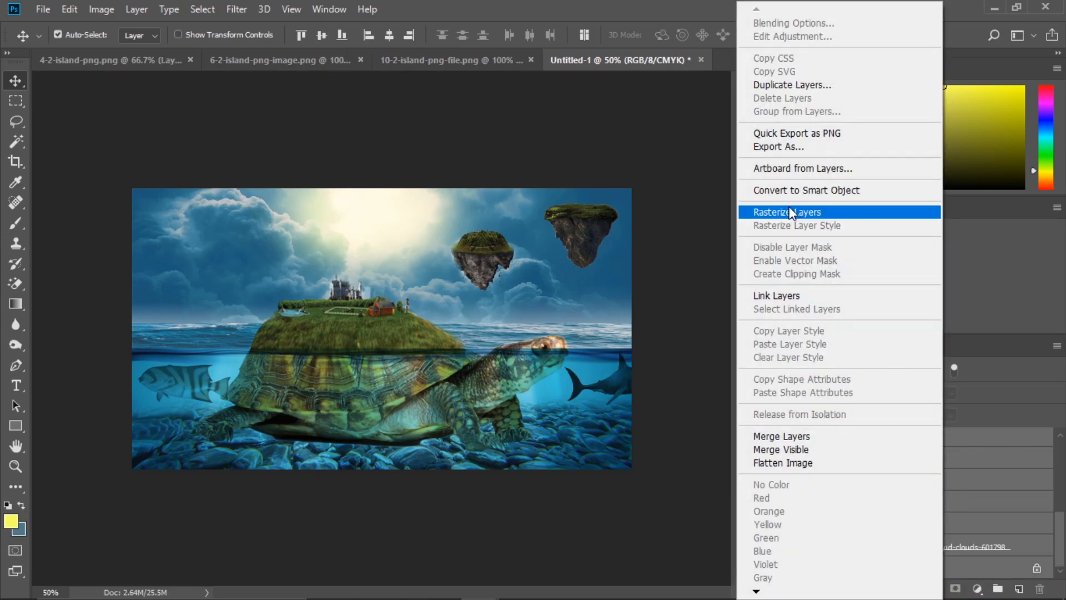
click(783, 191)
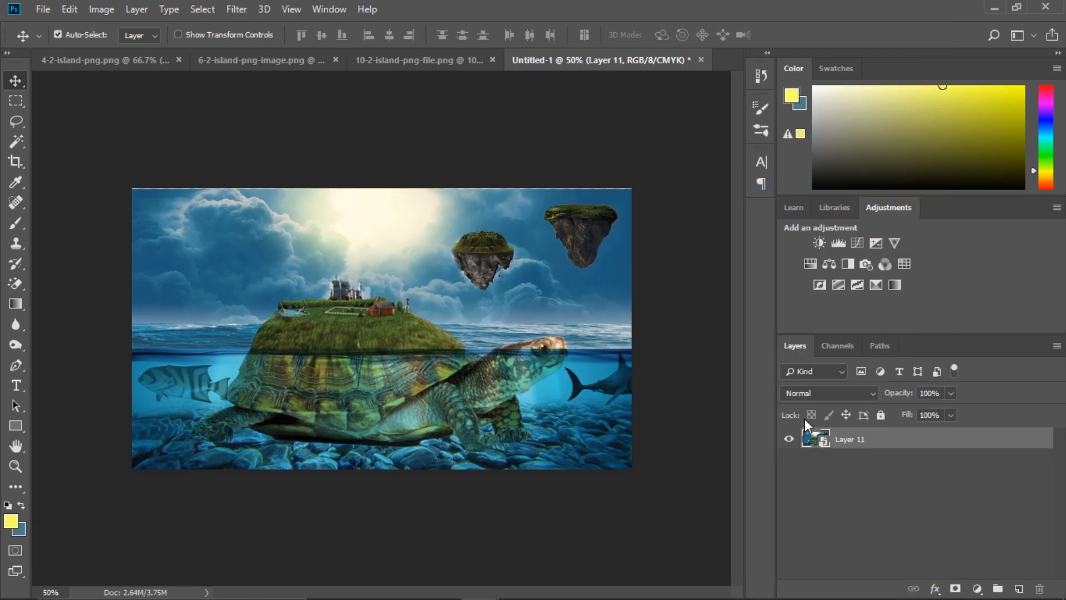
Crop away the thin strip along the image's upper edge and rasterize the combined smart object layer.
key(c)
right_click(870, 436)
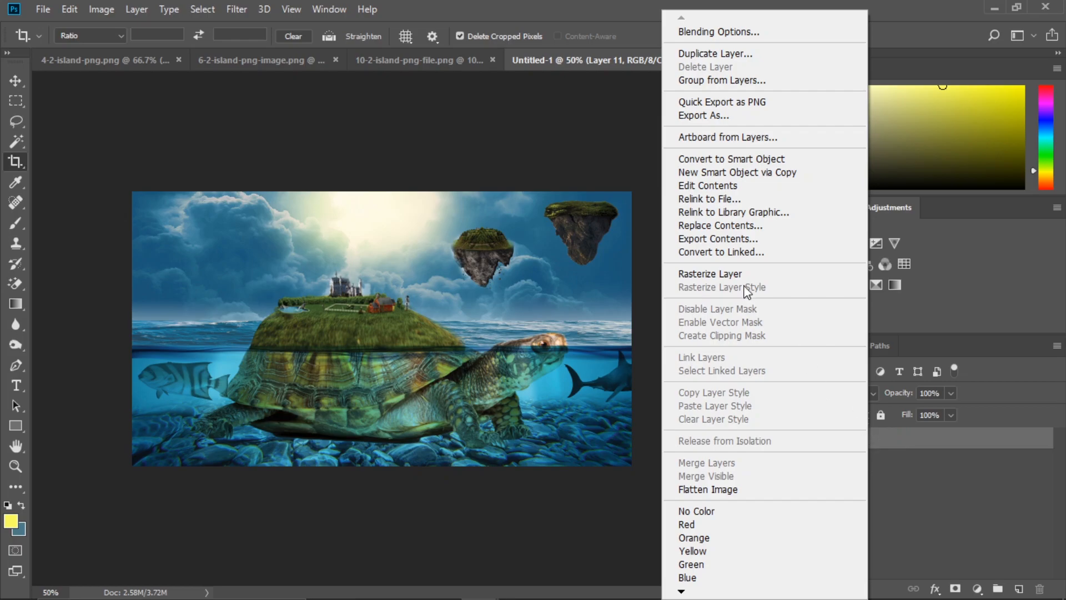
click(739, 275)
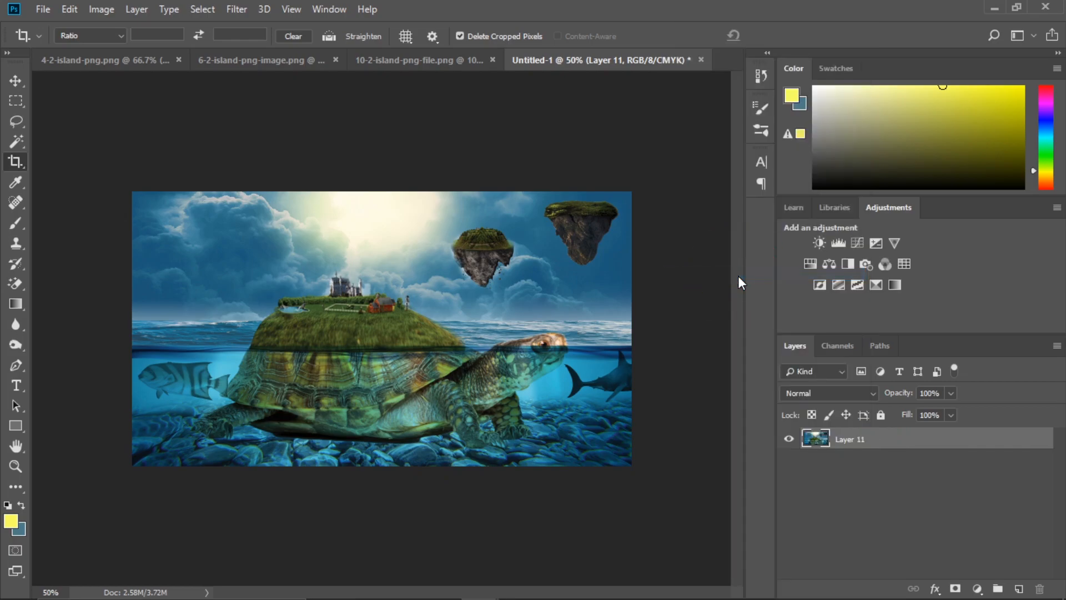
click(23, 163)
key(Return)
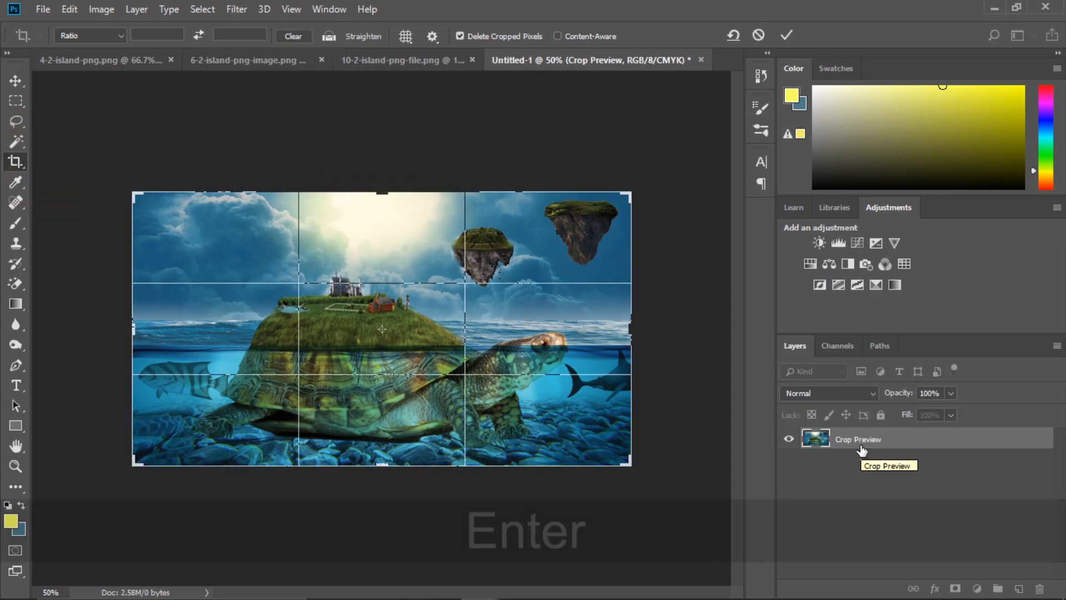
Open Camera Raw and set Temperature +47, Tint -28, Exposure -0.05, Contrast +16, Highlights +17, Shadows -3, Whites -36, Blacks -19, Clarity +12, Vibrance +27.
click(236, 9)
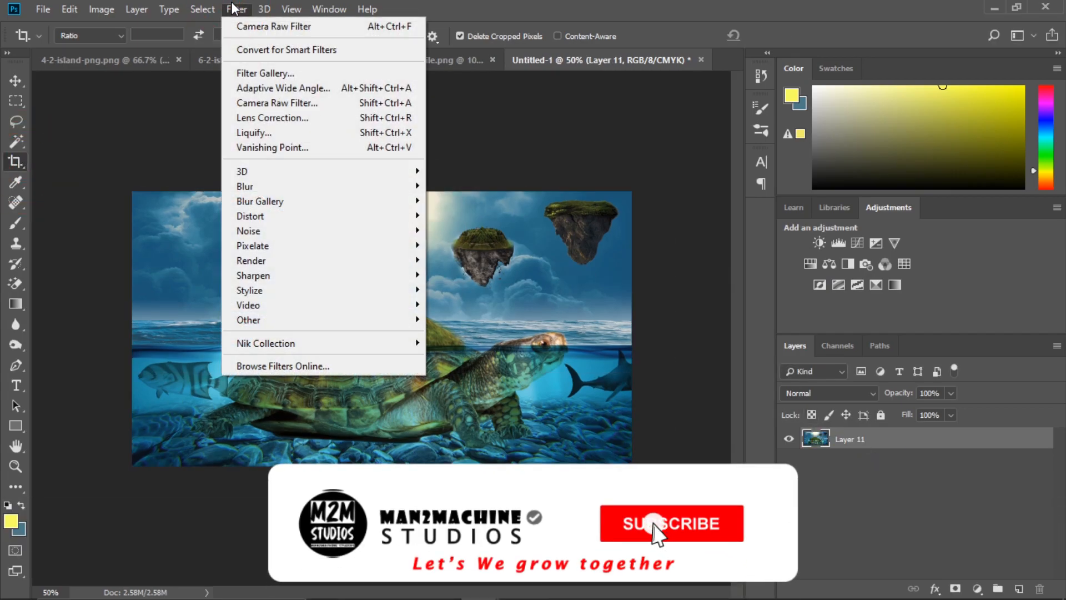
click(333, 105)
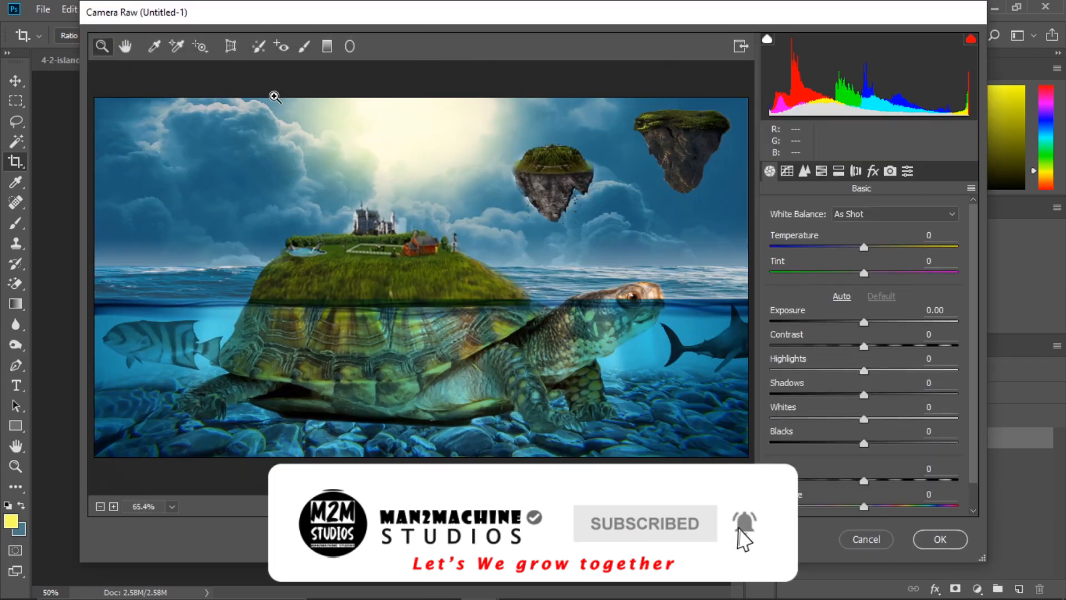
drag(864, 246, 840, 278)
mouse_move(903, 251)
mouse_down()
mouse_move(893, 246)
mouse_move(909, 250)
mouse_up()
drag(864, 324, 833, 427)
drag(892, 450, 888, 507)
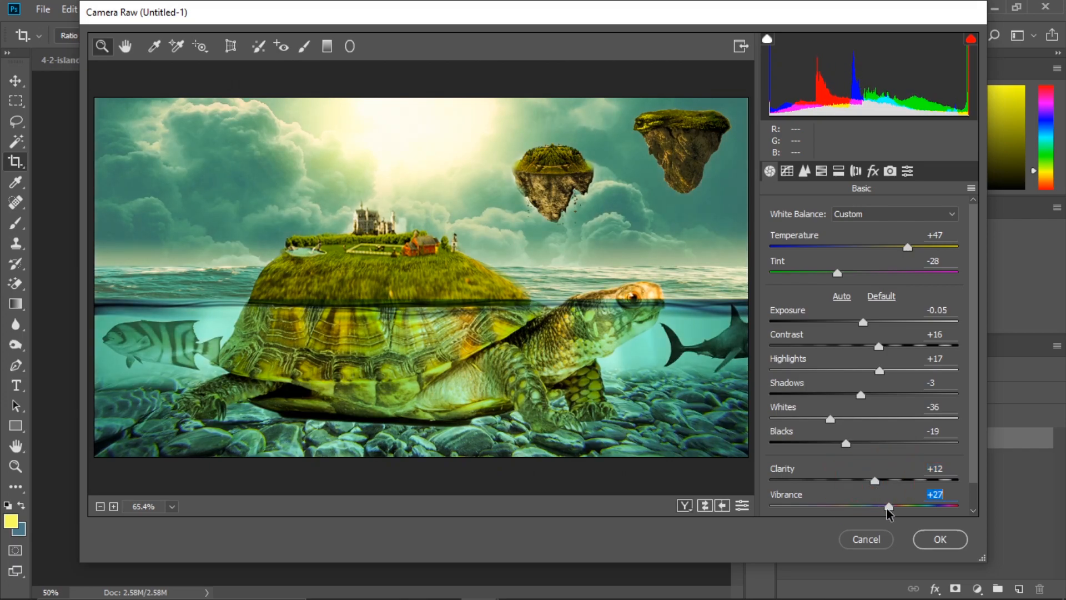
Add a post-crop vignette with Amount -33, Midpoint 30, Roundness -9 and Feather 35, and apply the Camera Raw filter.
click(874, 171)
drag(864, 433, 837, 507)
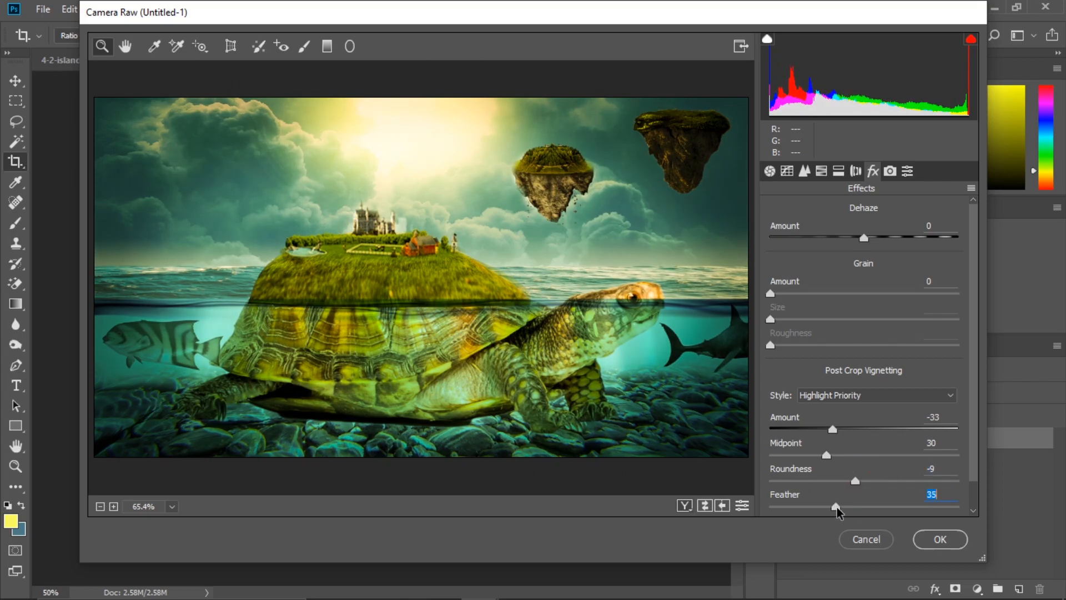
click(938, 544)
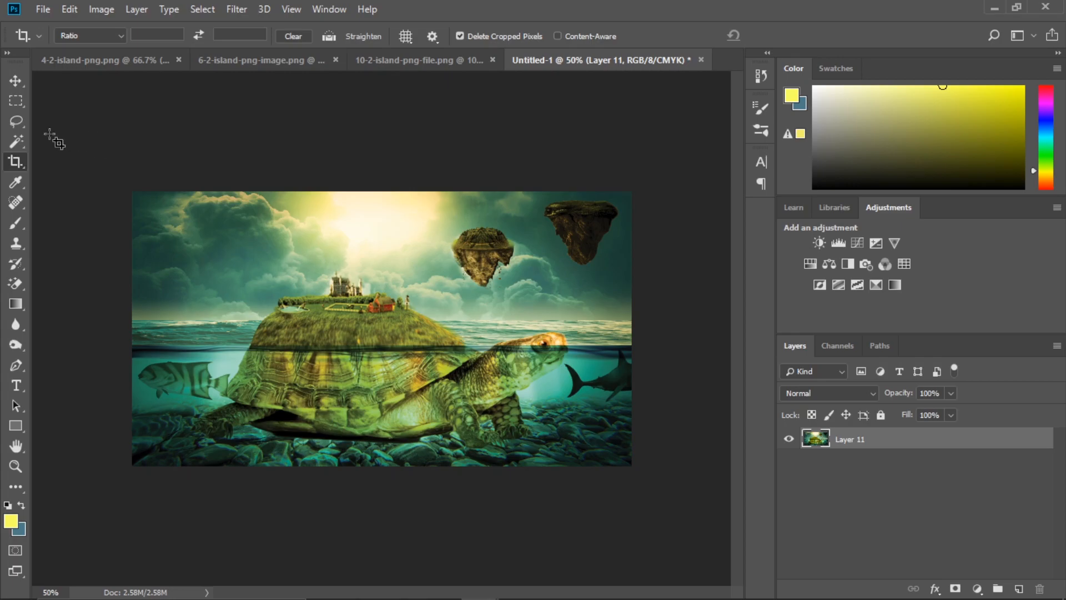
Select a thin frame around the image edges by marqueeing the area just inside them and inverting the selection.
click(16, 100)
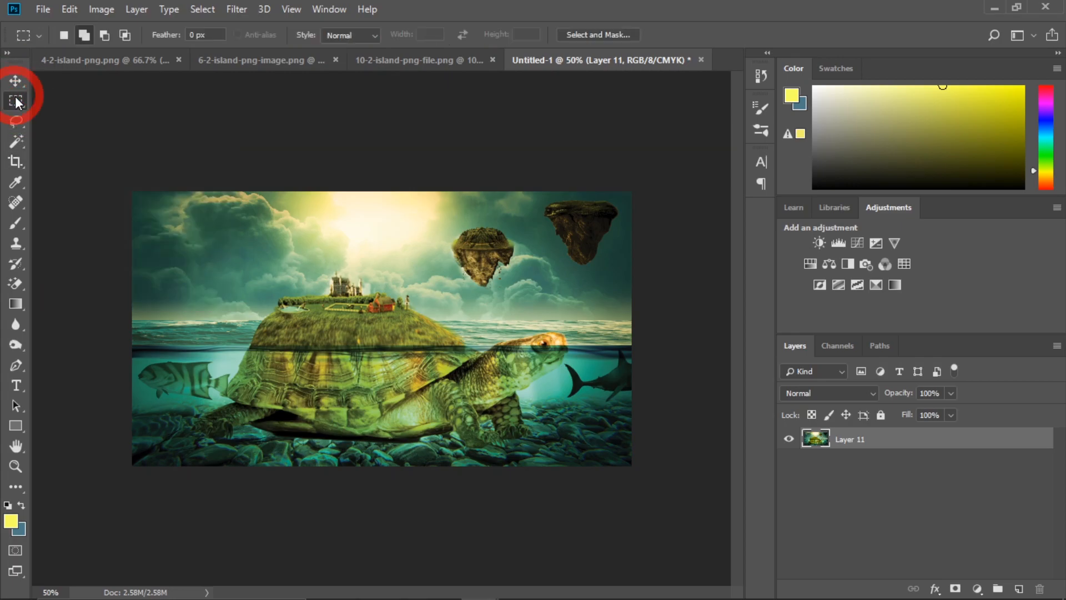
drag(136, 196, 625, 461)
key(ctrl+shift+i)
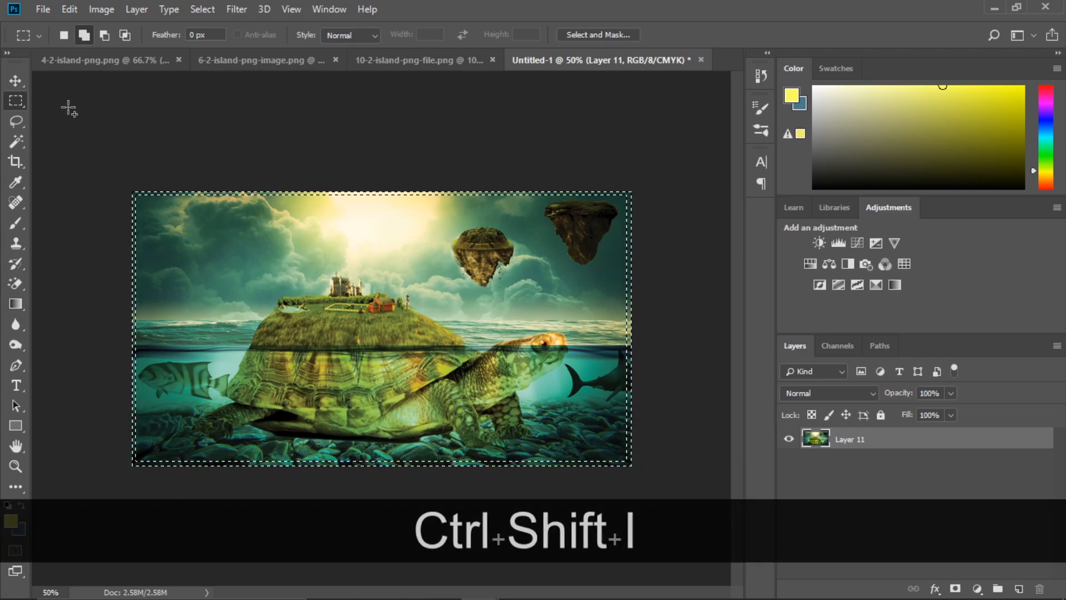
Set the foreground color to black (000000), paint the selected frame with the Brush tool and clear the selection.
click(11, 521)
text(000000)
click(918, 122)
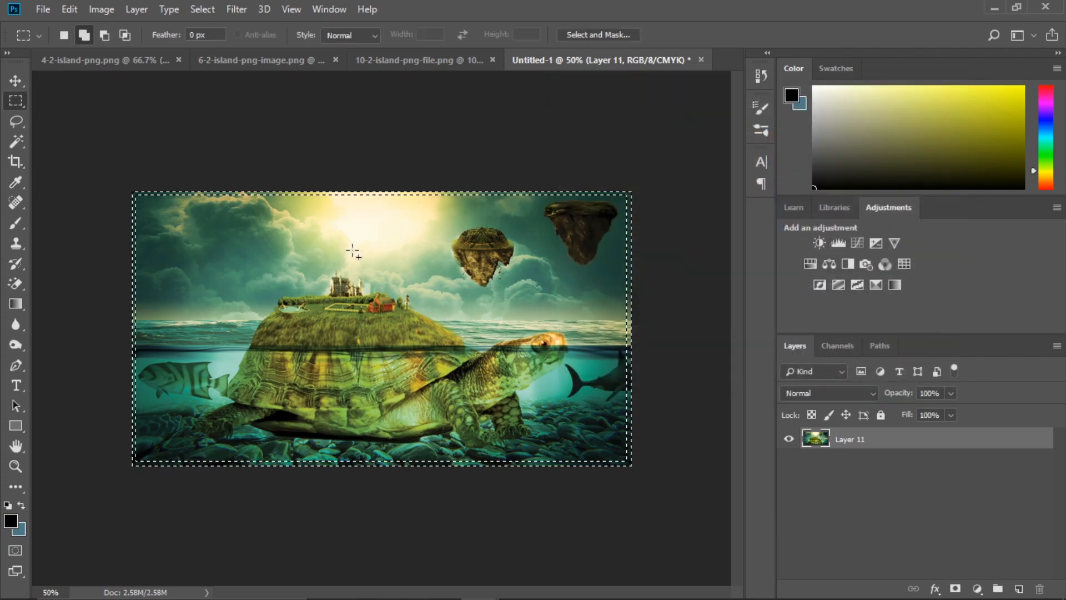
click(9, 224)
key(Return)
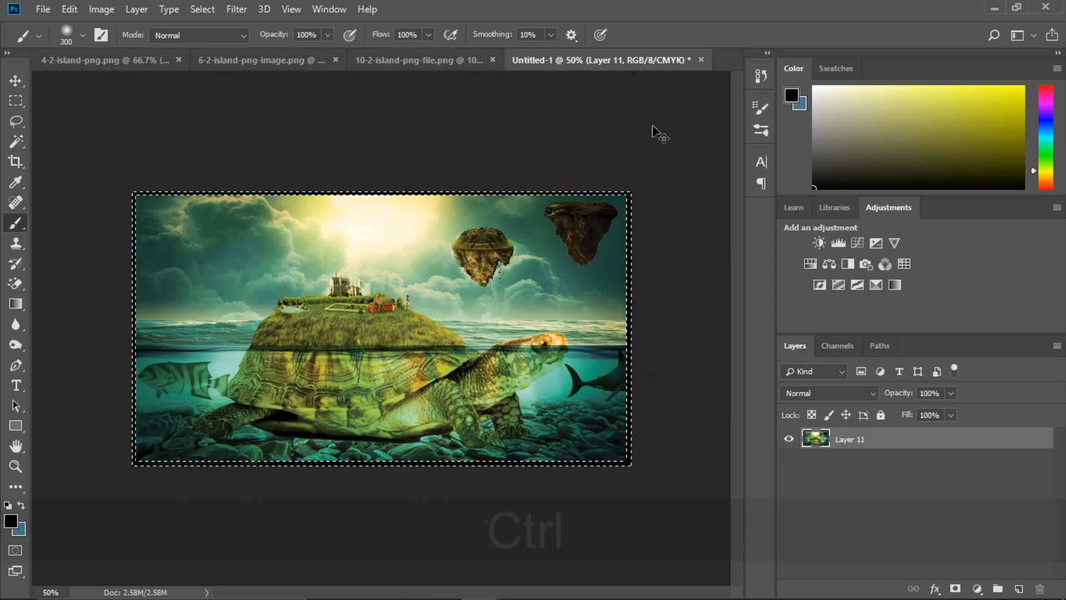
key(ctrl+d)
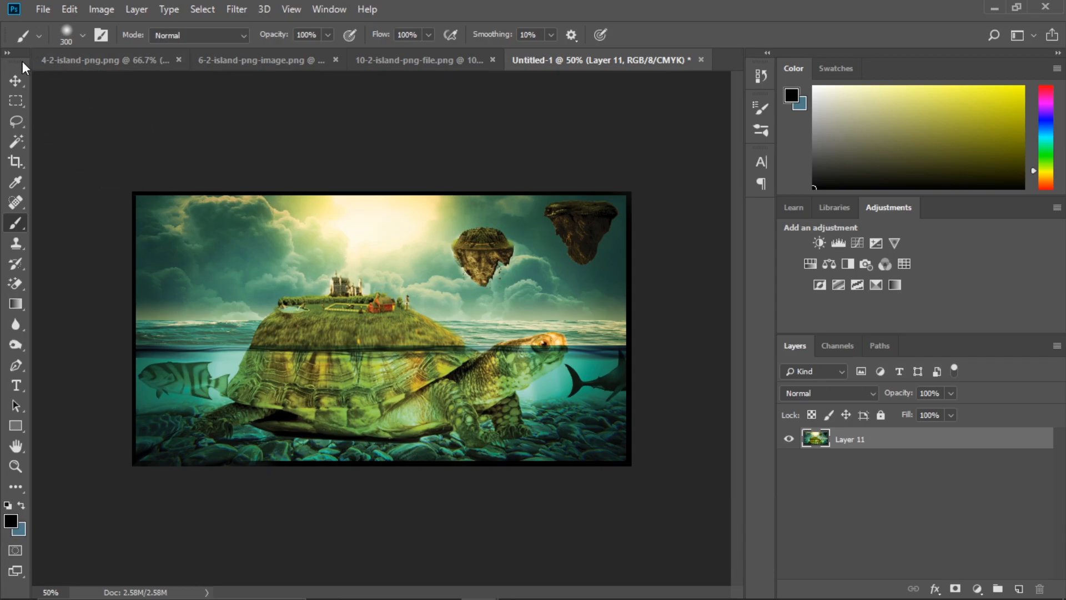
Open the logo image Profile1.png, bring it into the turtle composition as a new layer and place it over the turtle.
click(16, 80)
click(39, 9)
key(Escape)
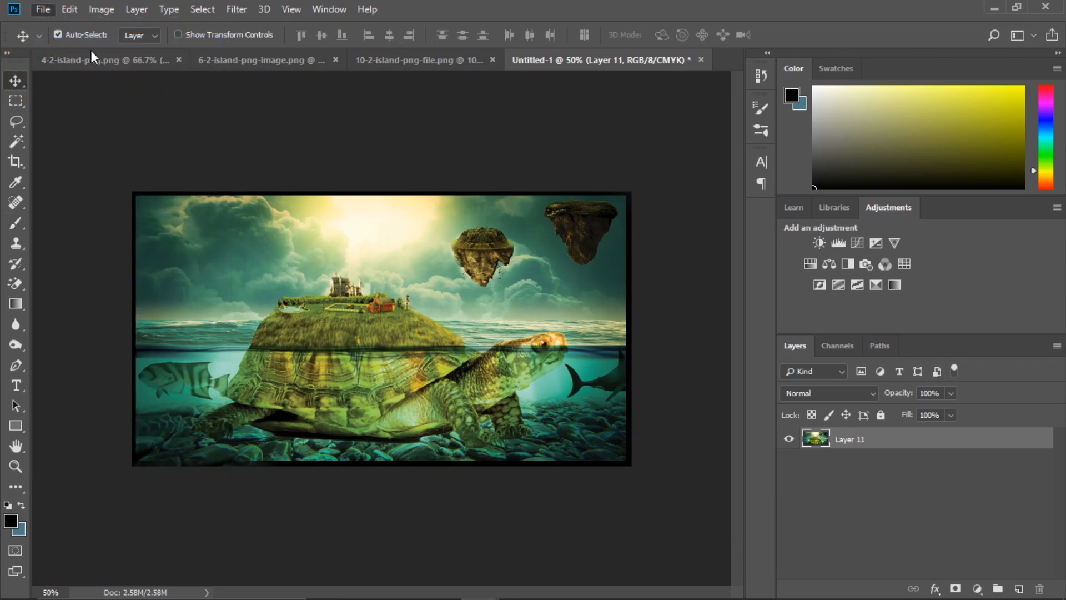
key(ctrl+o)
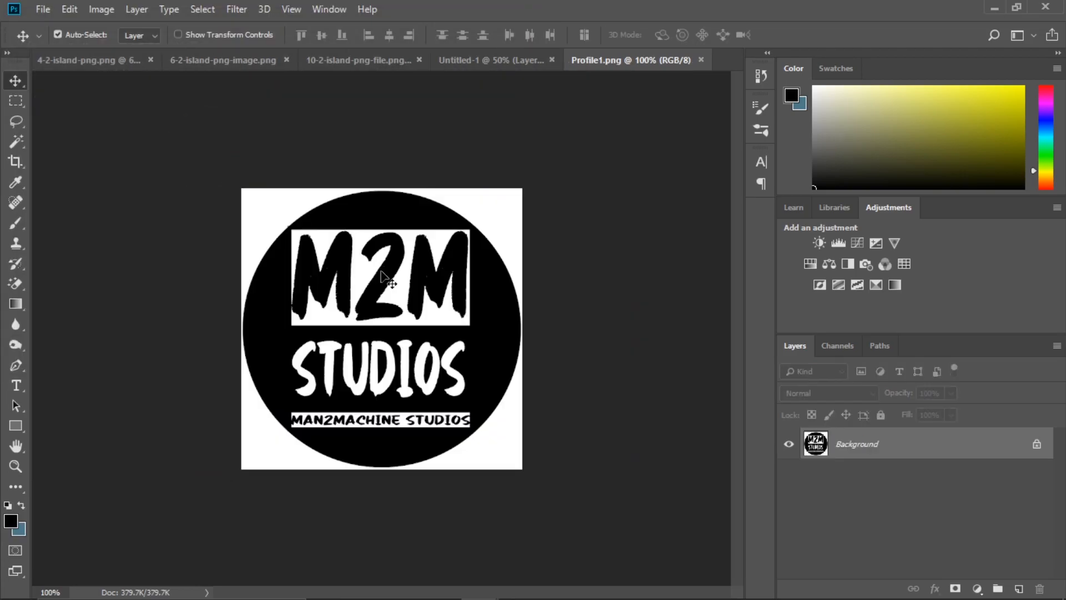
drag(413, 272, 476, 100)
click(505, 278)
drag(505, 278, 445, 369)
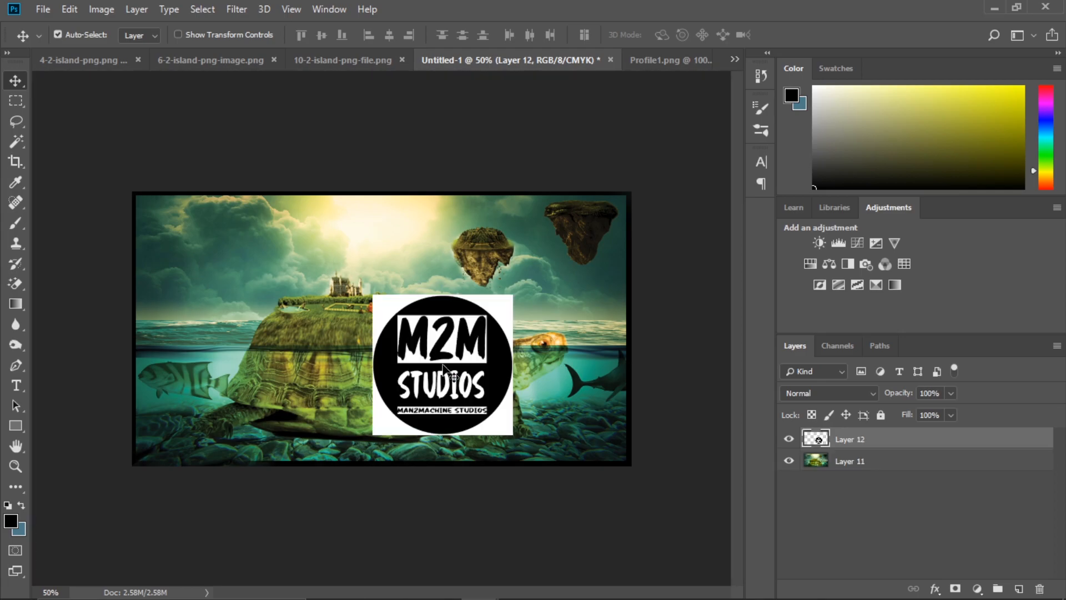
Scale the logo to about 43% width and 35% height and place it in the picture's lower-right corner.
key(ctrl+t)
drag(510, 297, 615, 424)
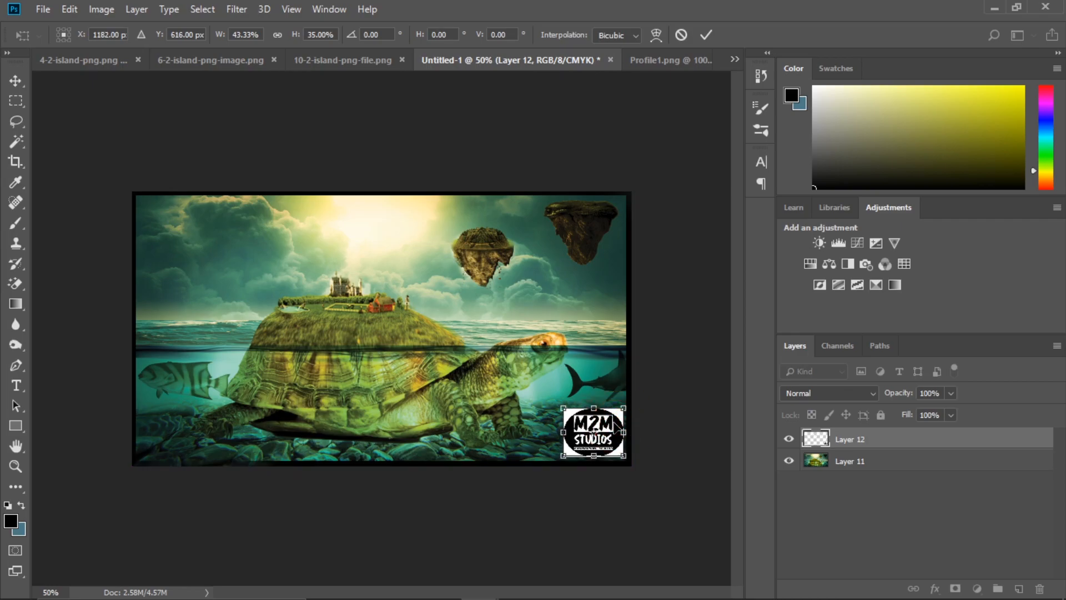
key(Return)
key(Left)
key(Down)
Set the logo layer's opacity to 57% and shrink the logo slightly within the black border's corner.
drag(905, 395, 870, 393)
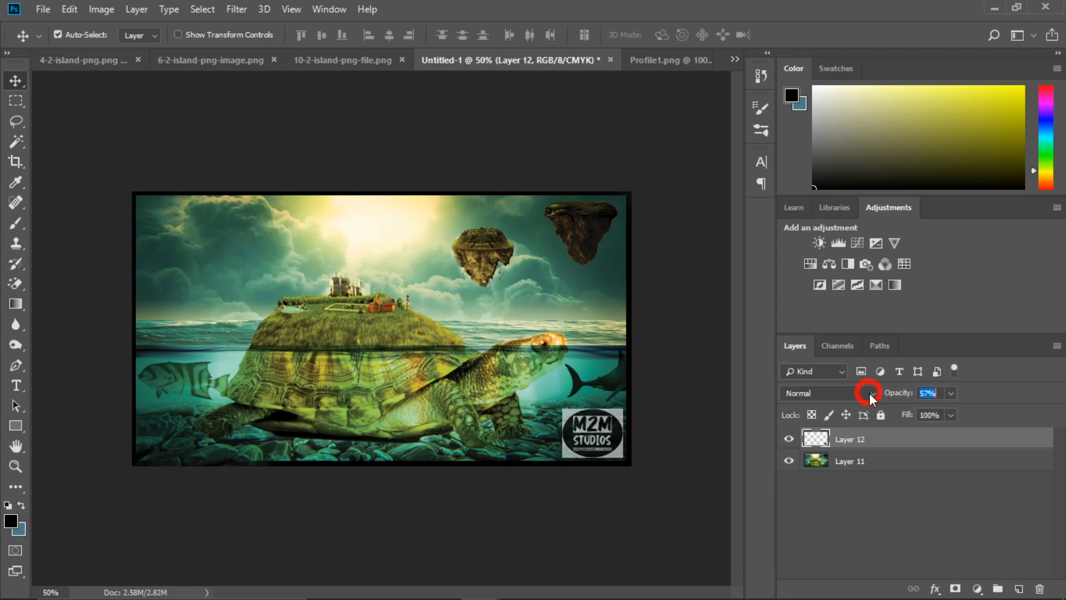
key(ctrl+t)
drag(563, 432, 570, 432)
key(Return)
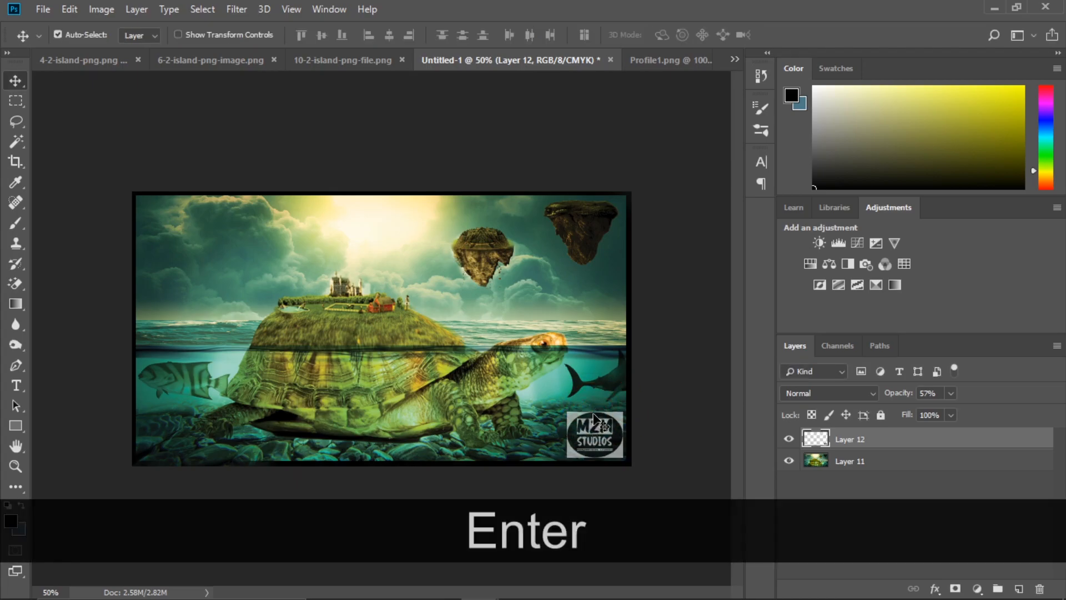
key(ctrl+KP_Add)
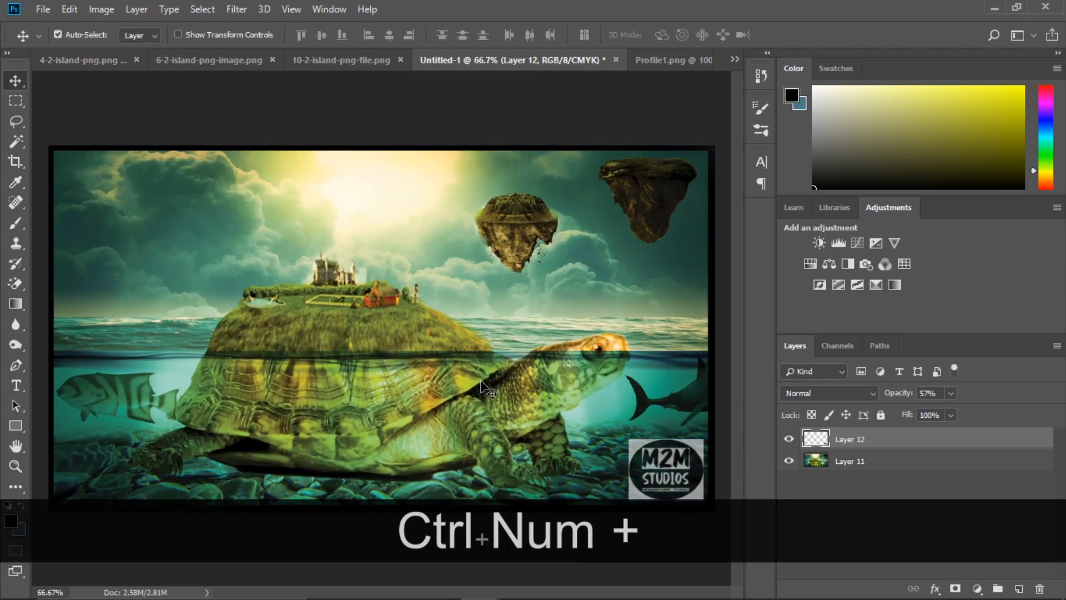